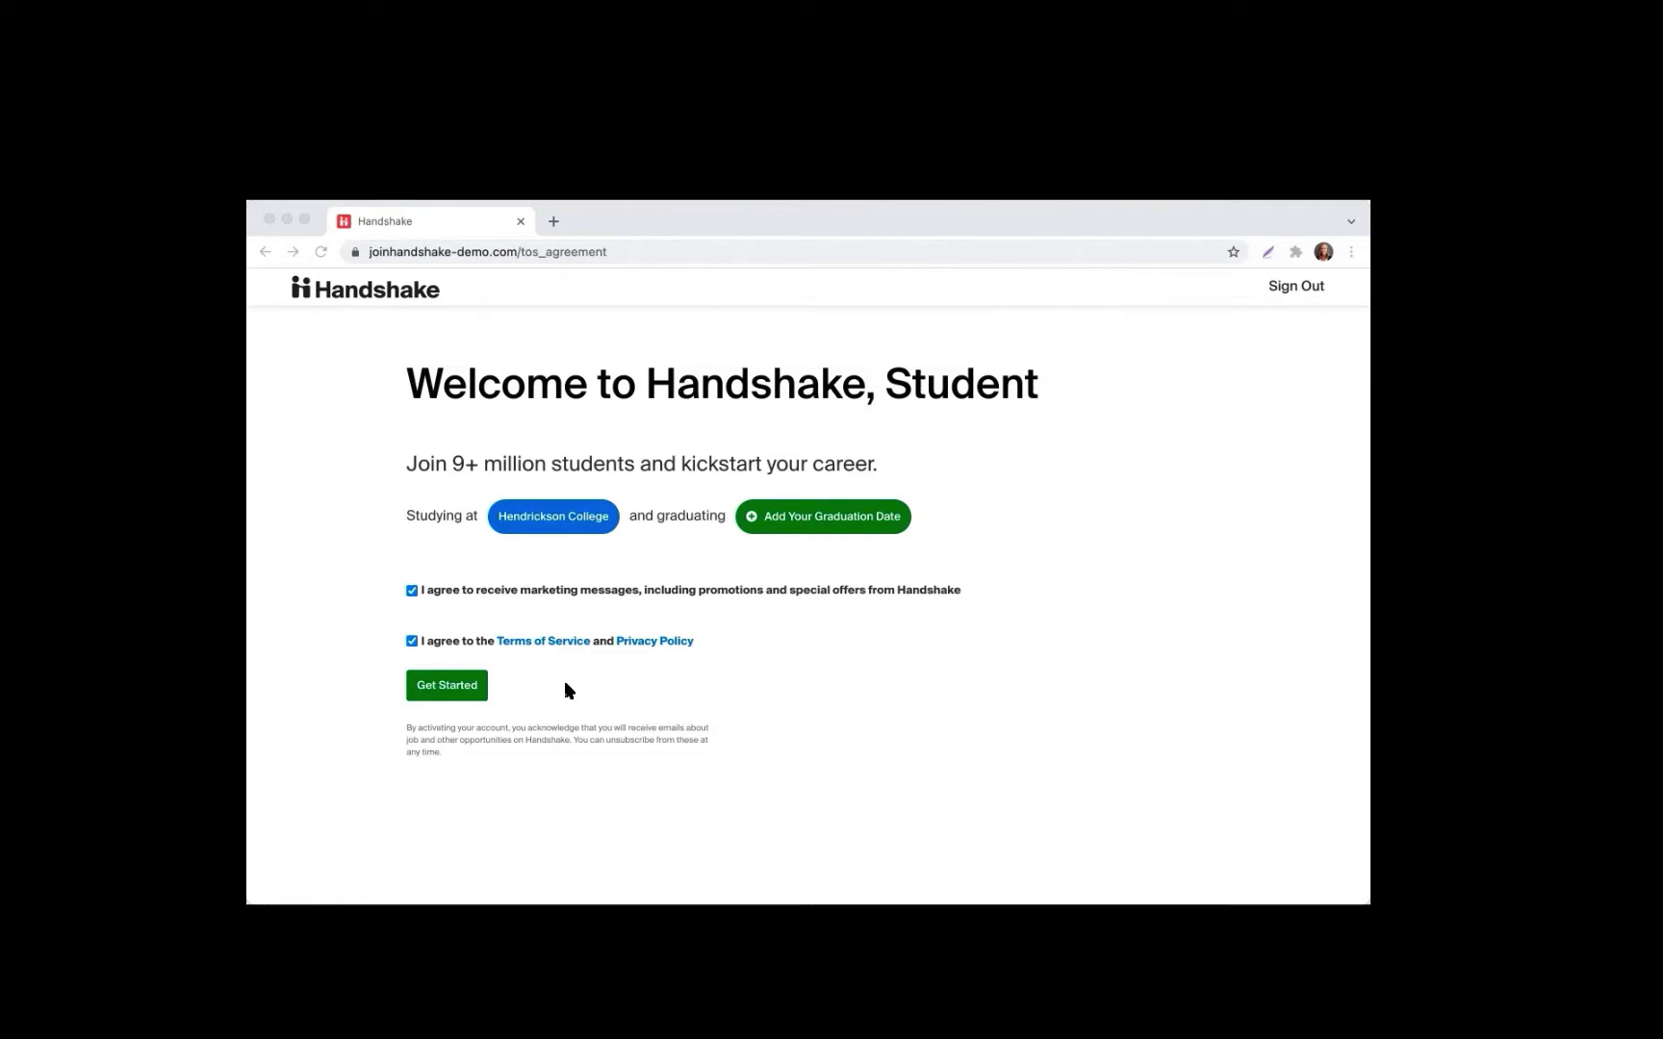
Activate the Handshake student account from the welcome page to begin onboarding.
{"action": "left_click", "coordinate": [463, 687]}
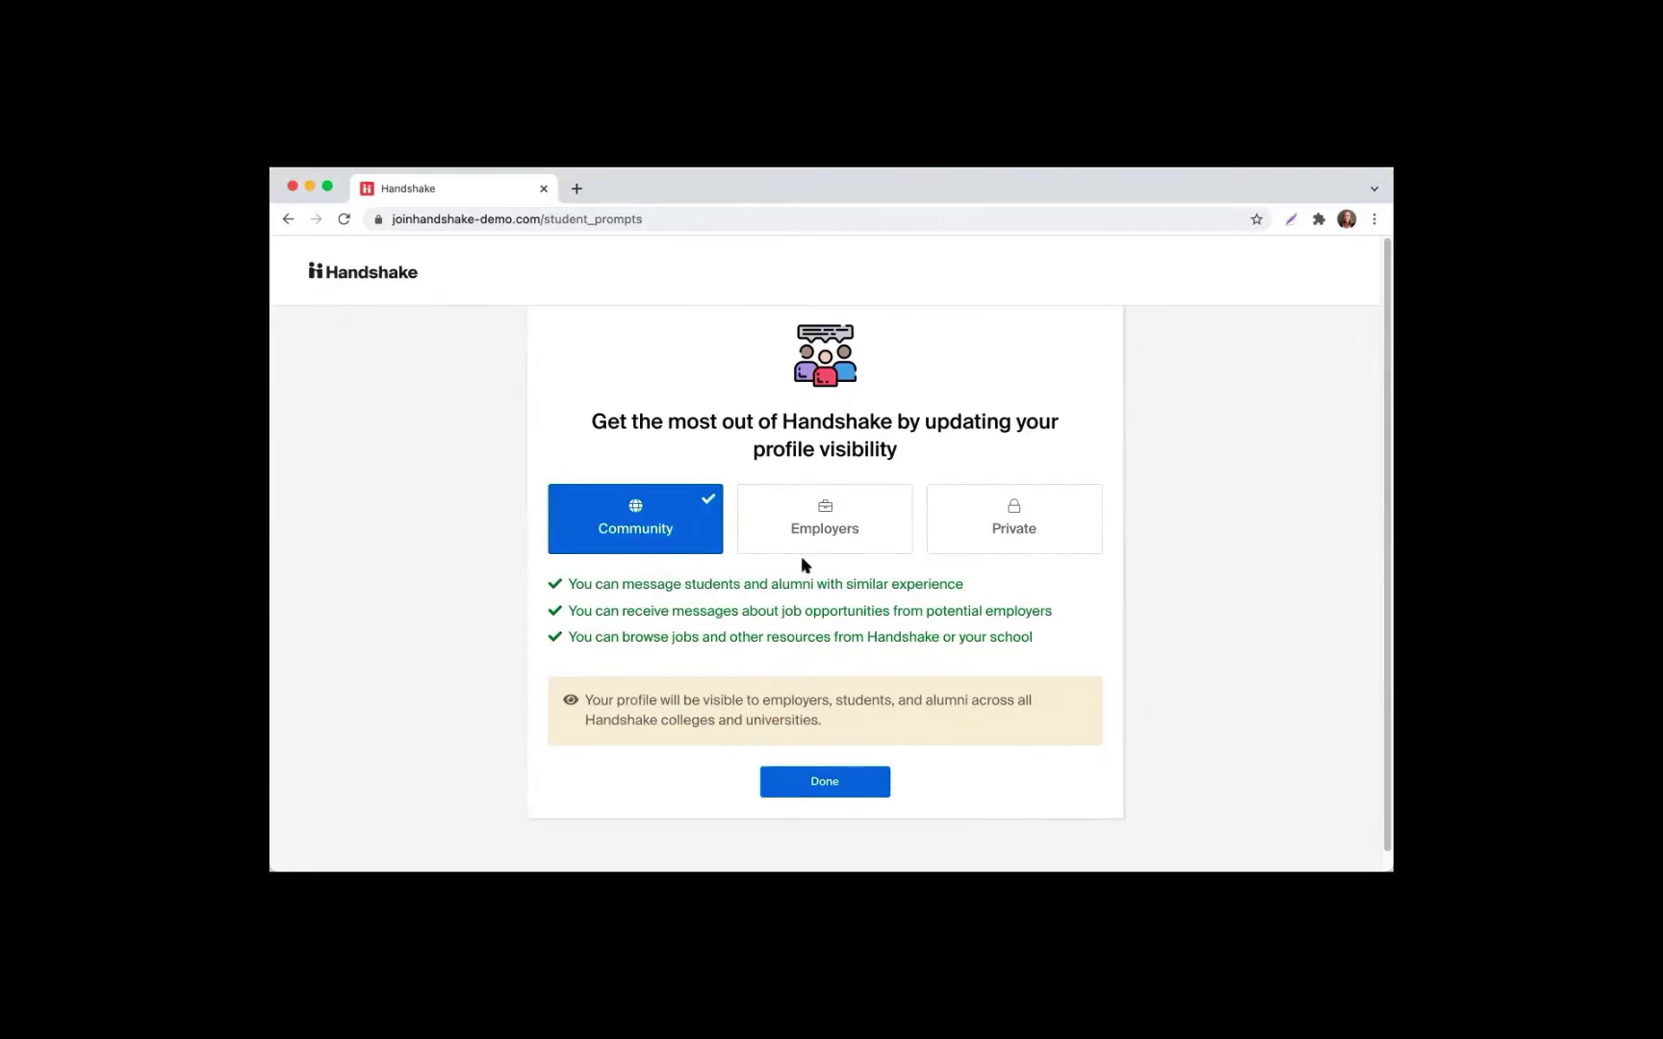
Keep Community profile visibility, go through the onboarding questions, and submit the job interests.
{"action": "left_click", "coordinate": [893, 529]}
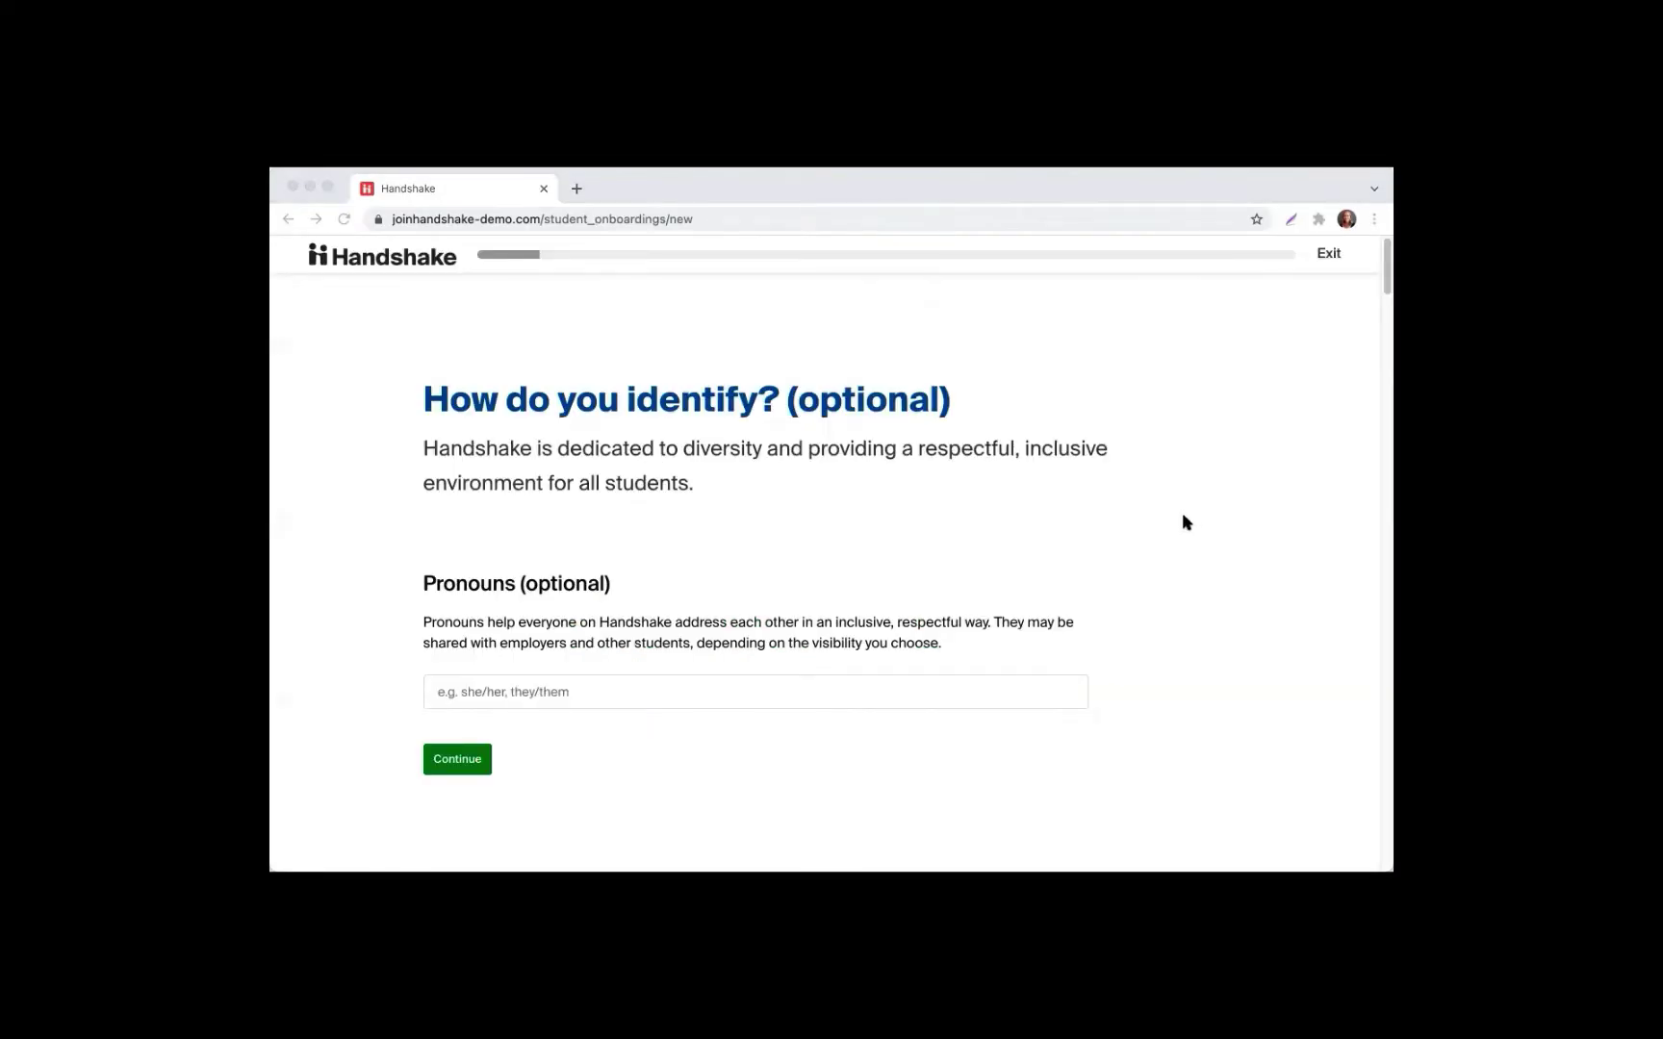
{"action": "scroll", "coordinate": [1177, 516], "scroll_direction": "down", "scroll_amount": 5}
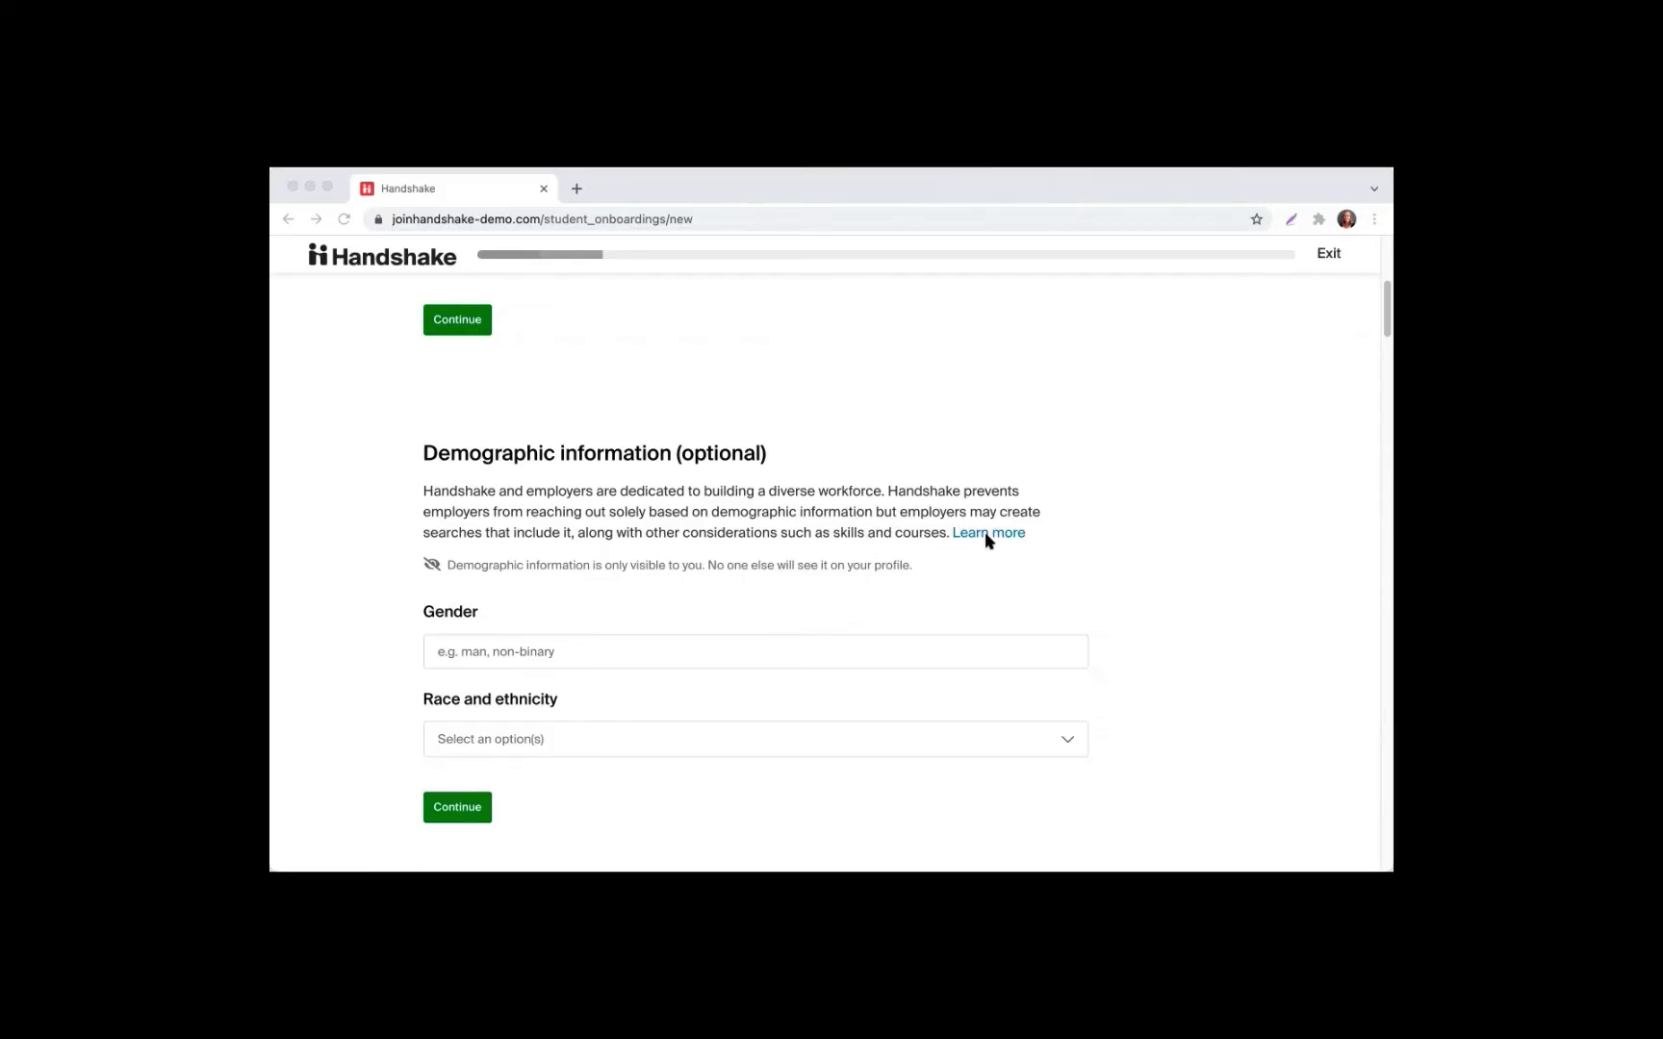
{"action": "scroll", "coordinate": [1063, 573], "scroll_direction": "down", "scroll_amount": 4}
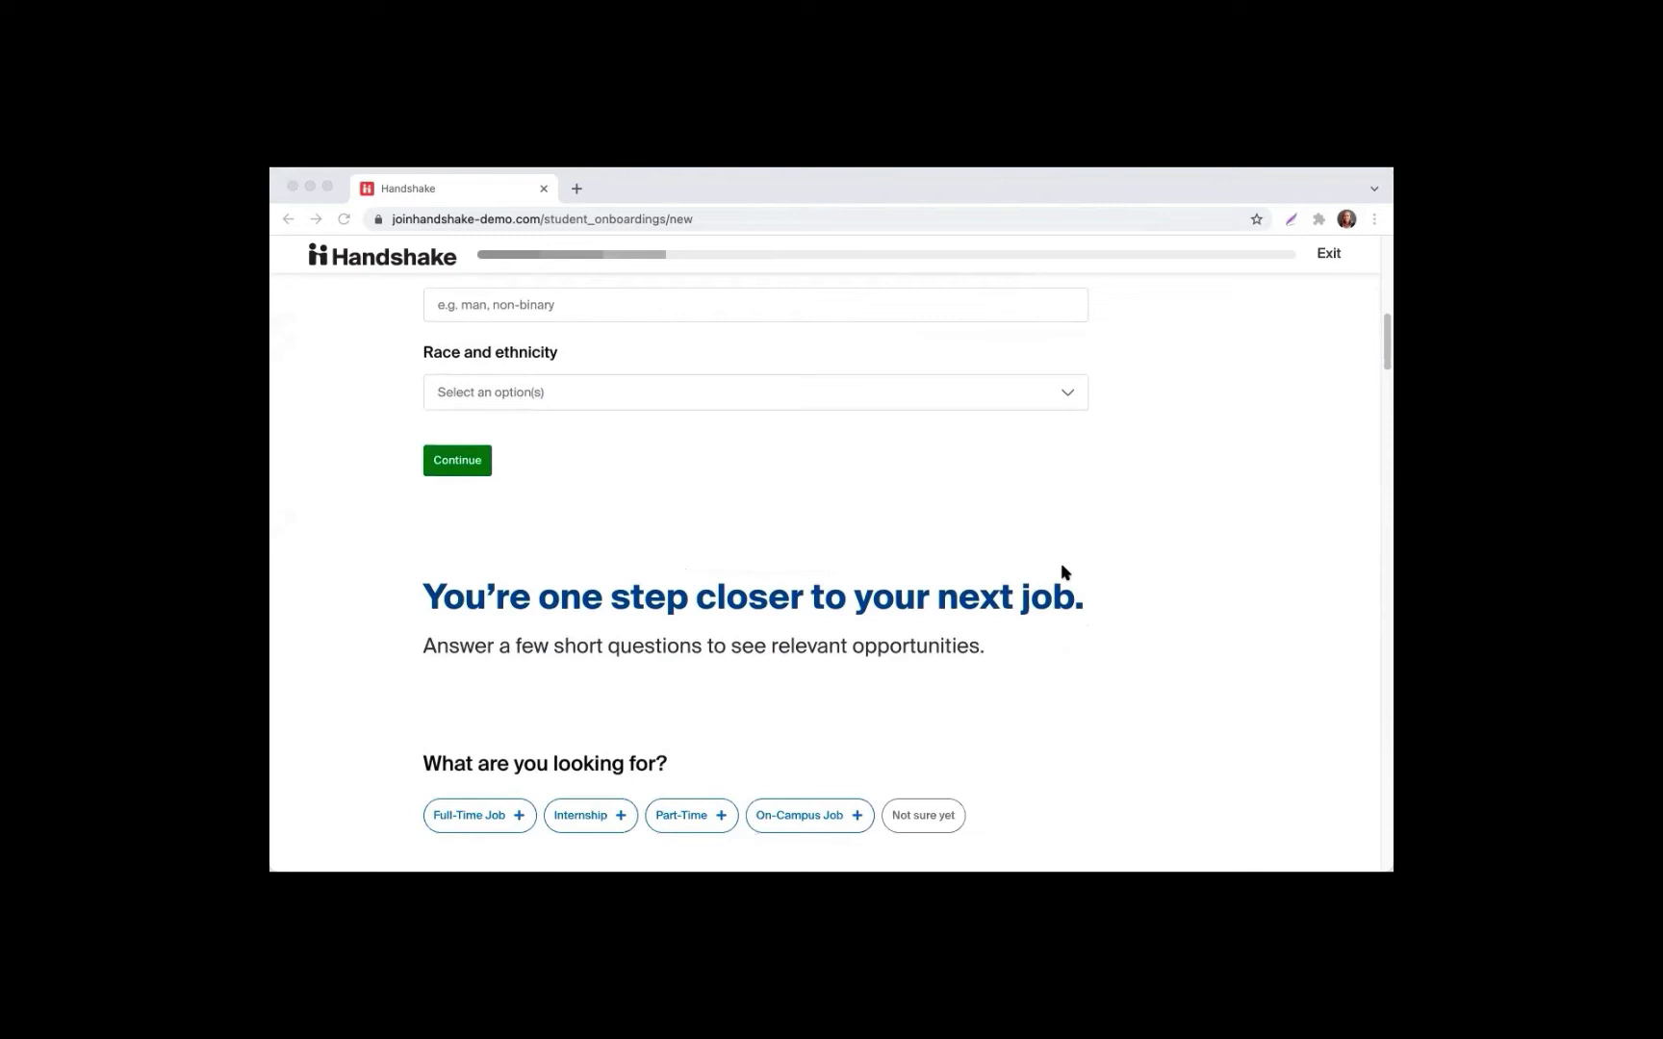
{"action": "scroll", "coordinate": [1063, 573], "scroll_direction": "down", "scroll_amount": 3}
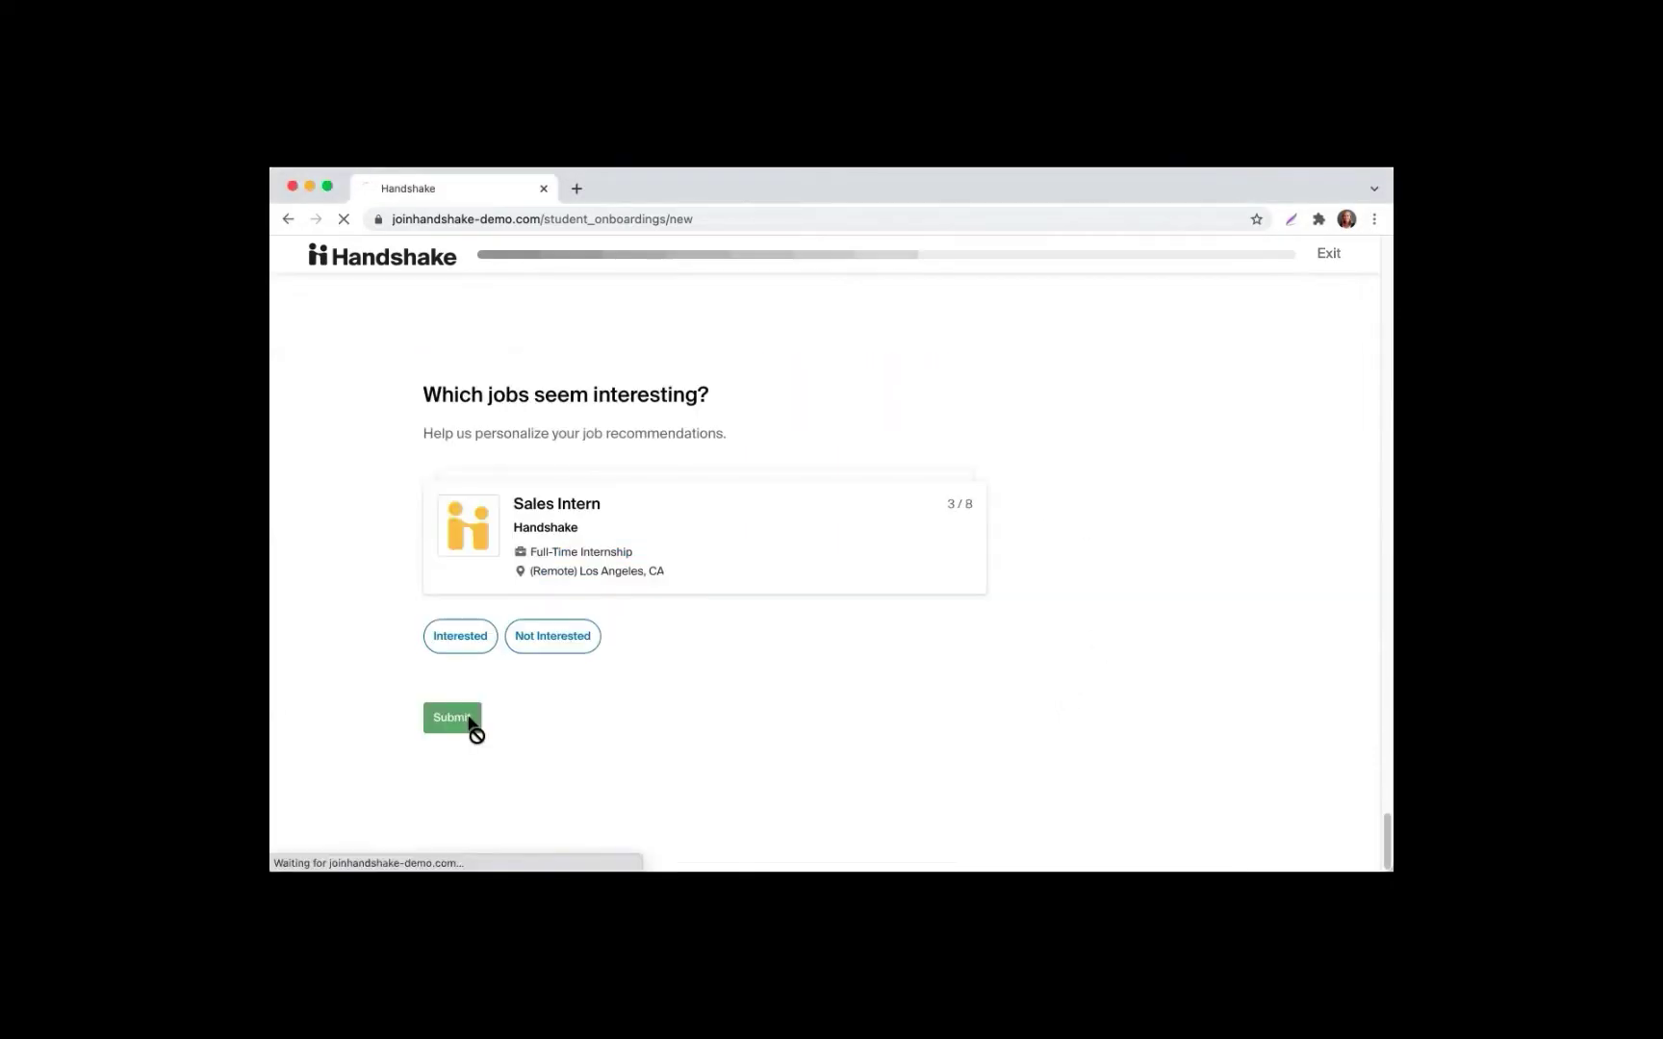
{"action": "left_click", "coordinate": [469, 723]}
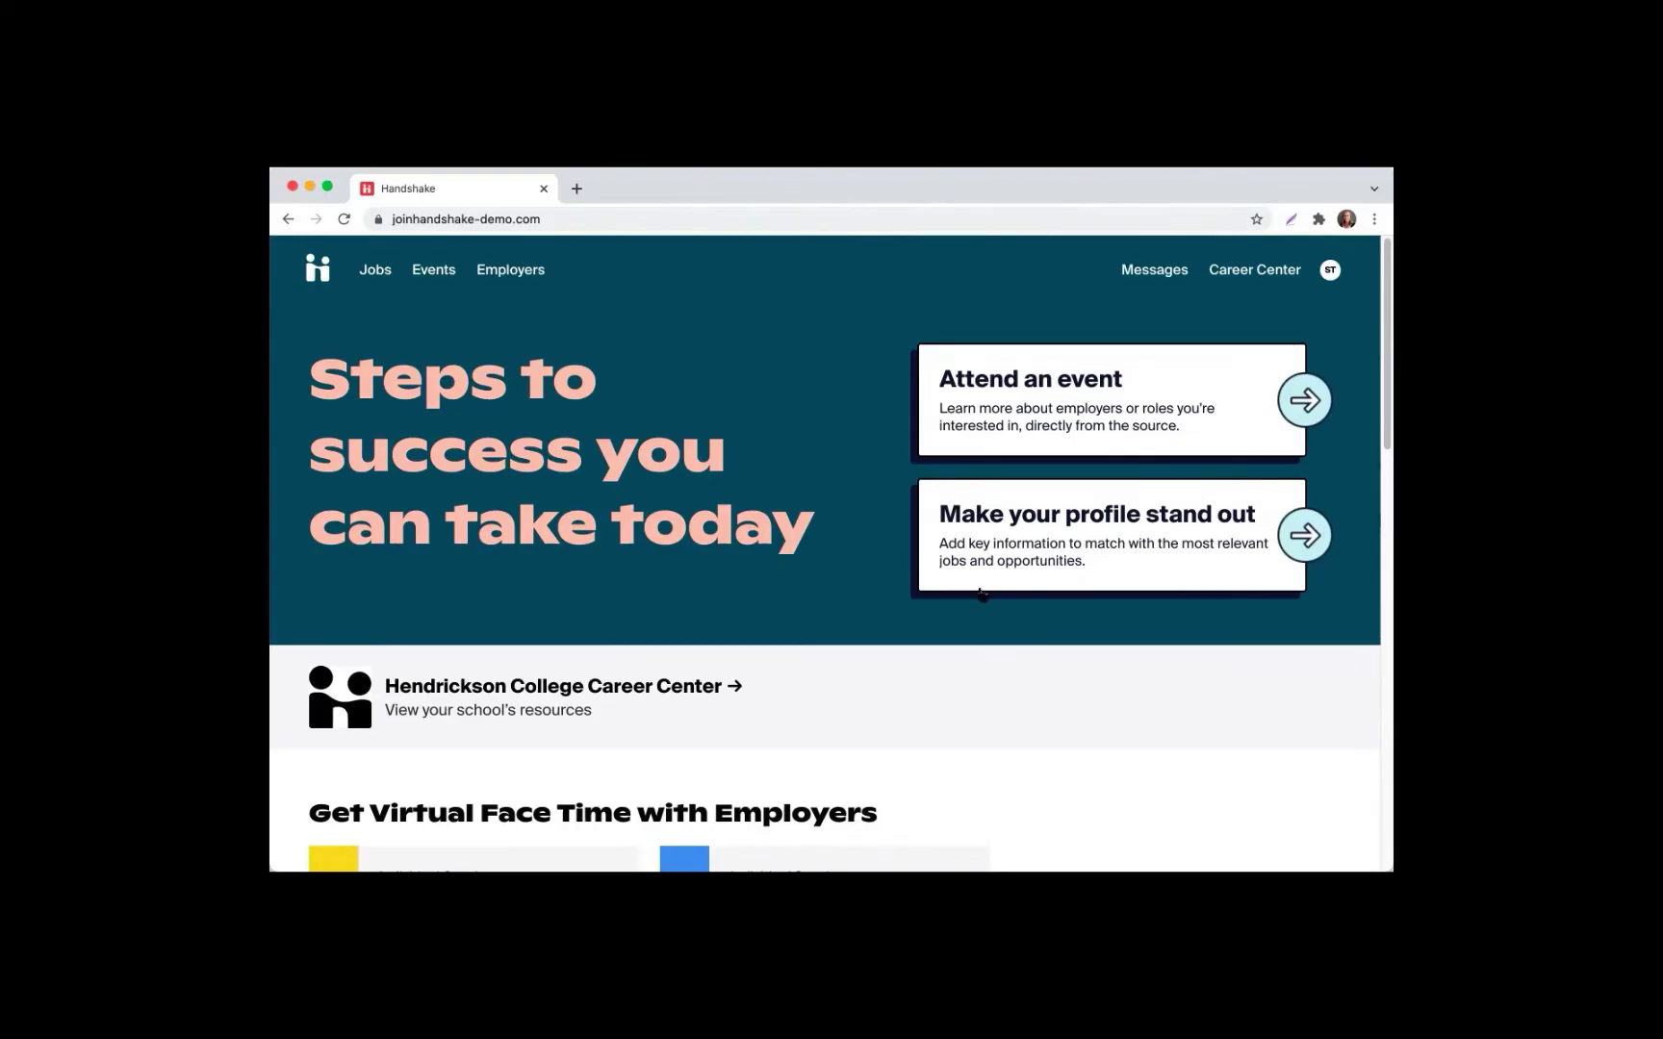
{"action": "left_click", "coordinate": [1331, 272]}
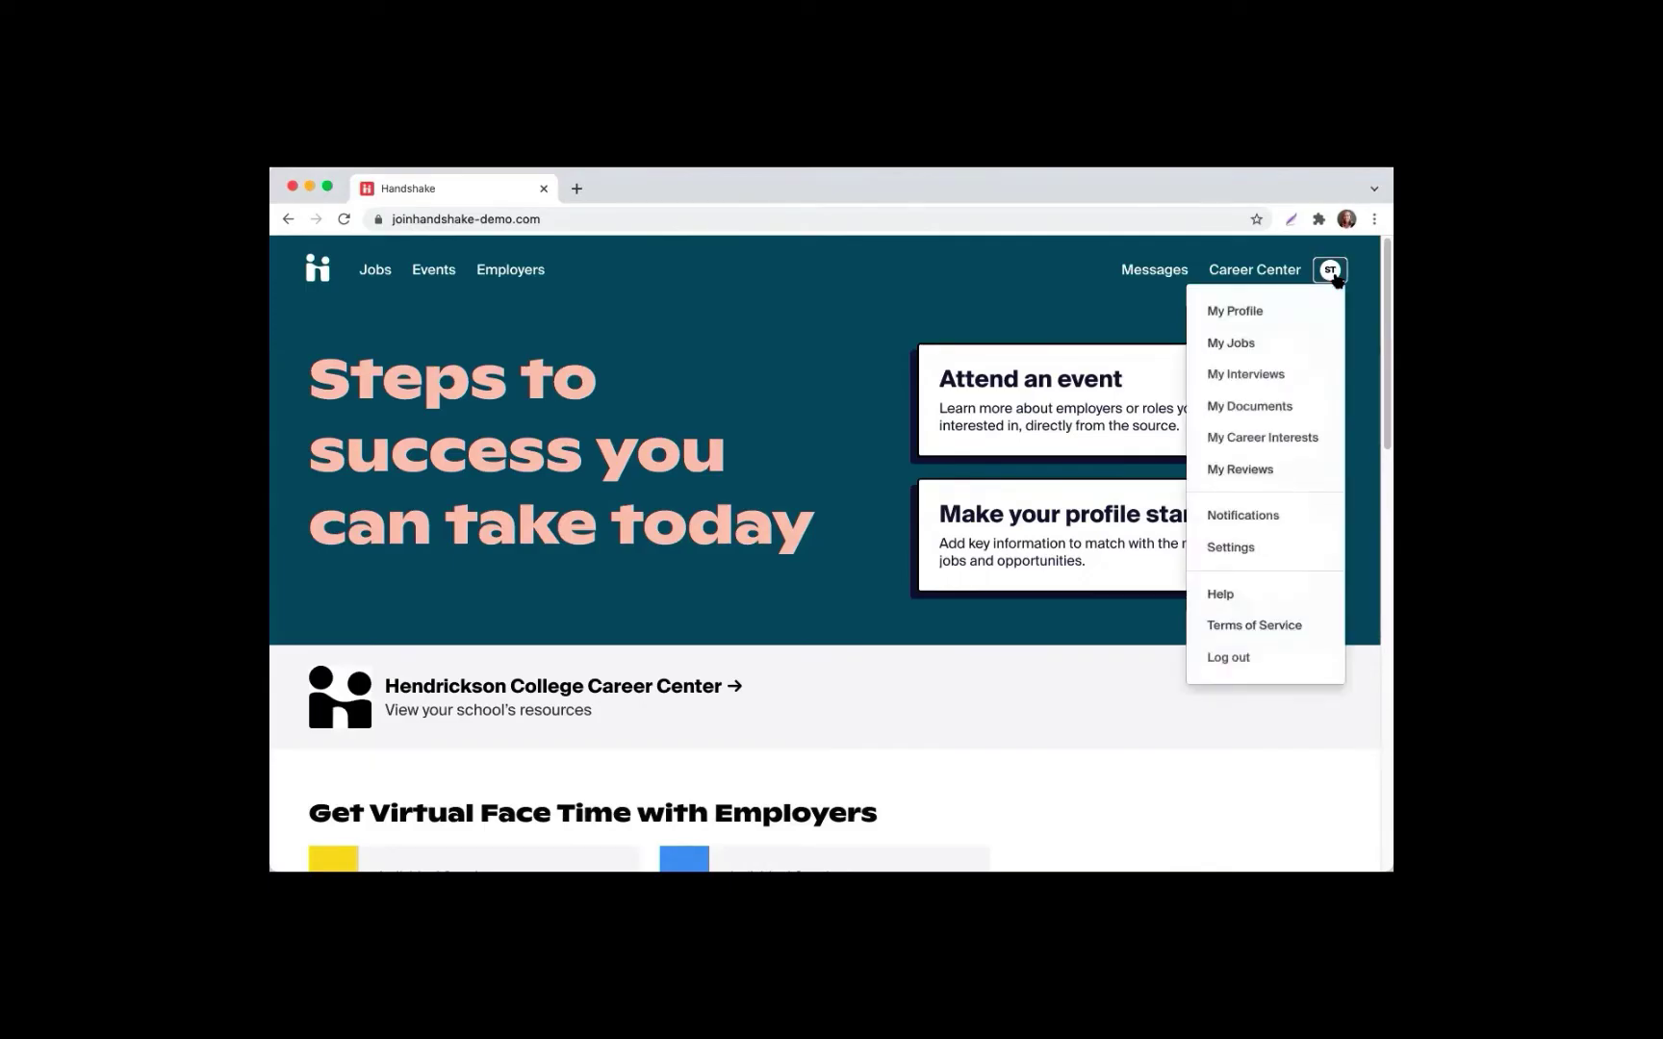
{"action": "left_click", "coordinate": [1292, 438]}
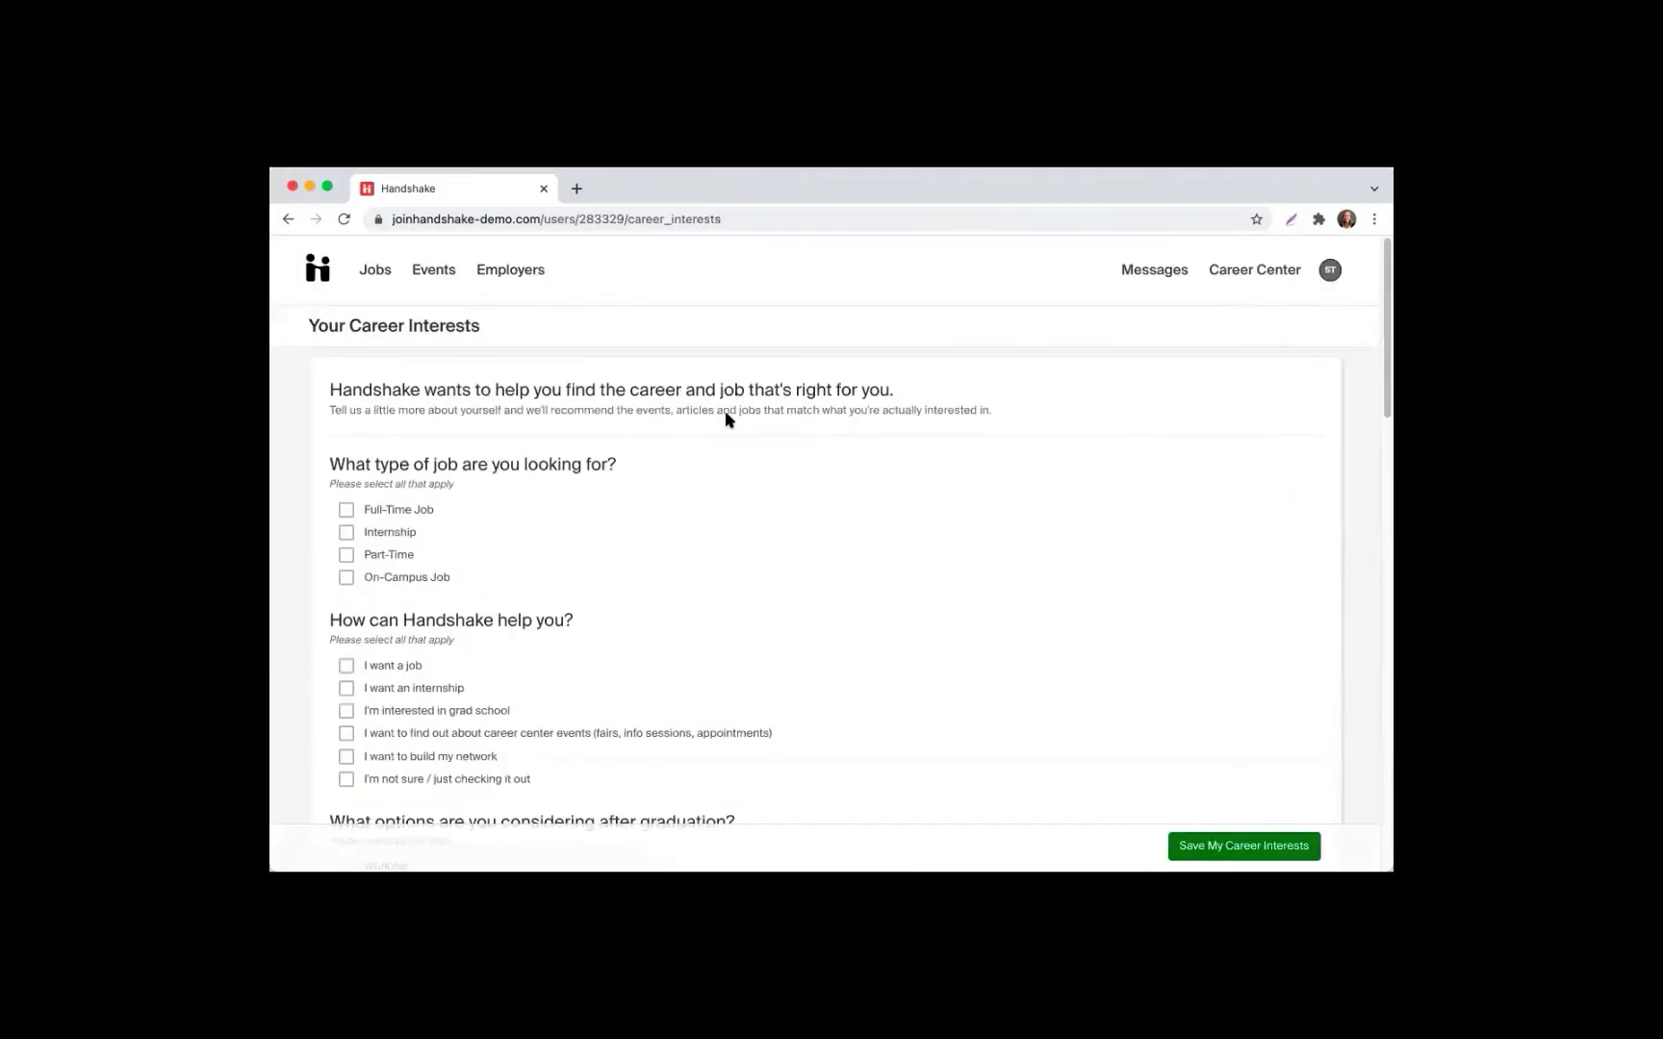
{"action": "scroll", "coordinate": [877, 635], "scroll_direction": "down", "scroll_amount": 8}
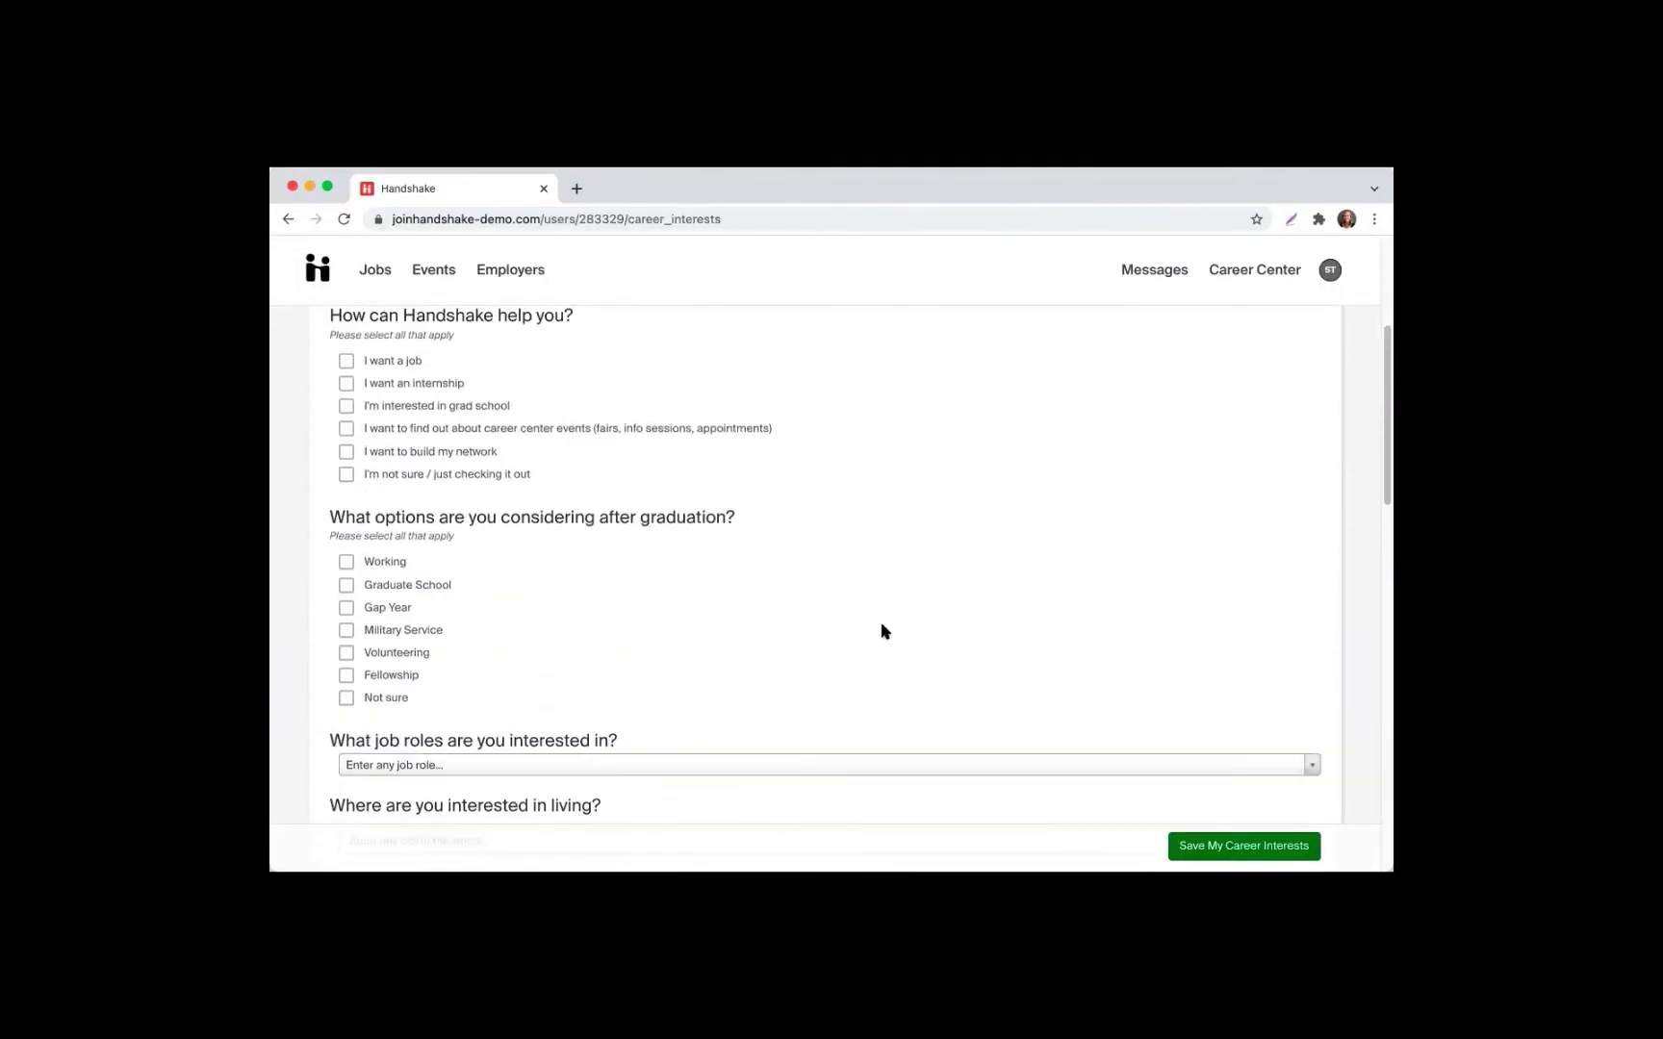
{"action": "scroll", "coordinate": [883, 626], "scroll_direction": "down", "scroll_amount": 2}
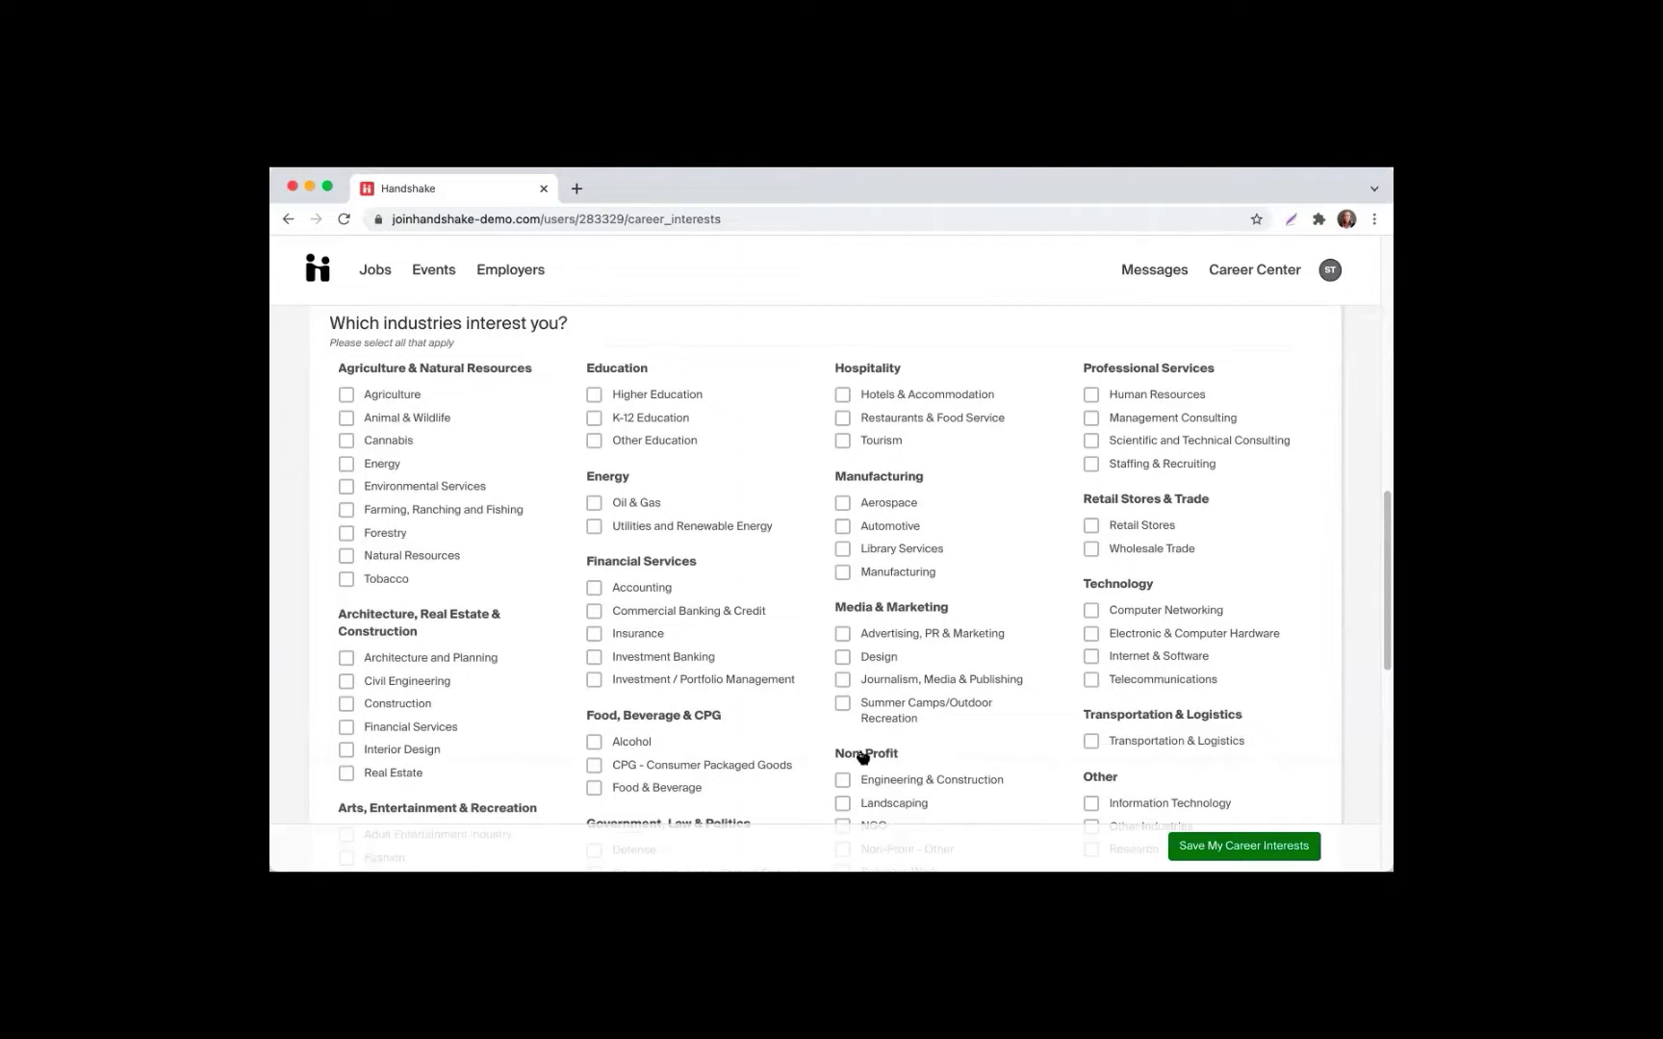
{"action": "scroll", "coordinate": [860, 759], "scroll_direction": "down", "scroll_amount": 6}
{"action": "scroll", "coordinate": [802, 738], "scroll_direction": "down", "scroll_amount": 2}
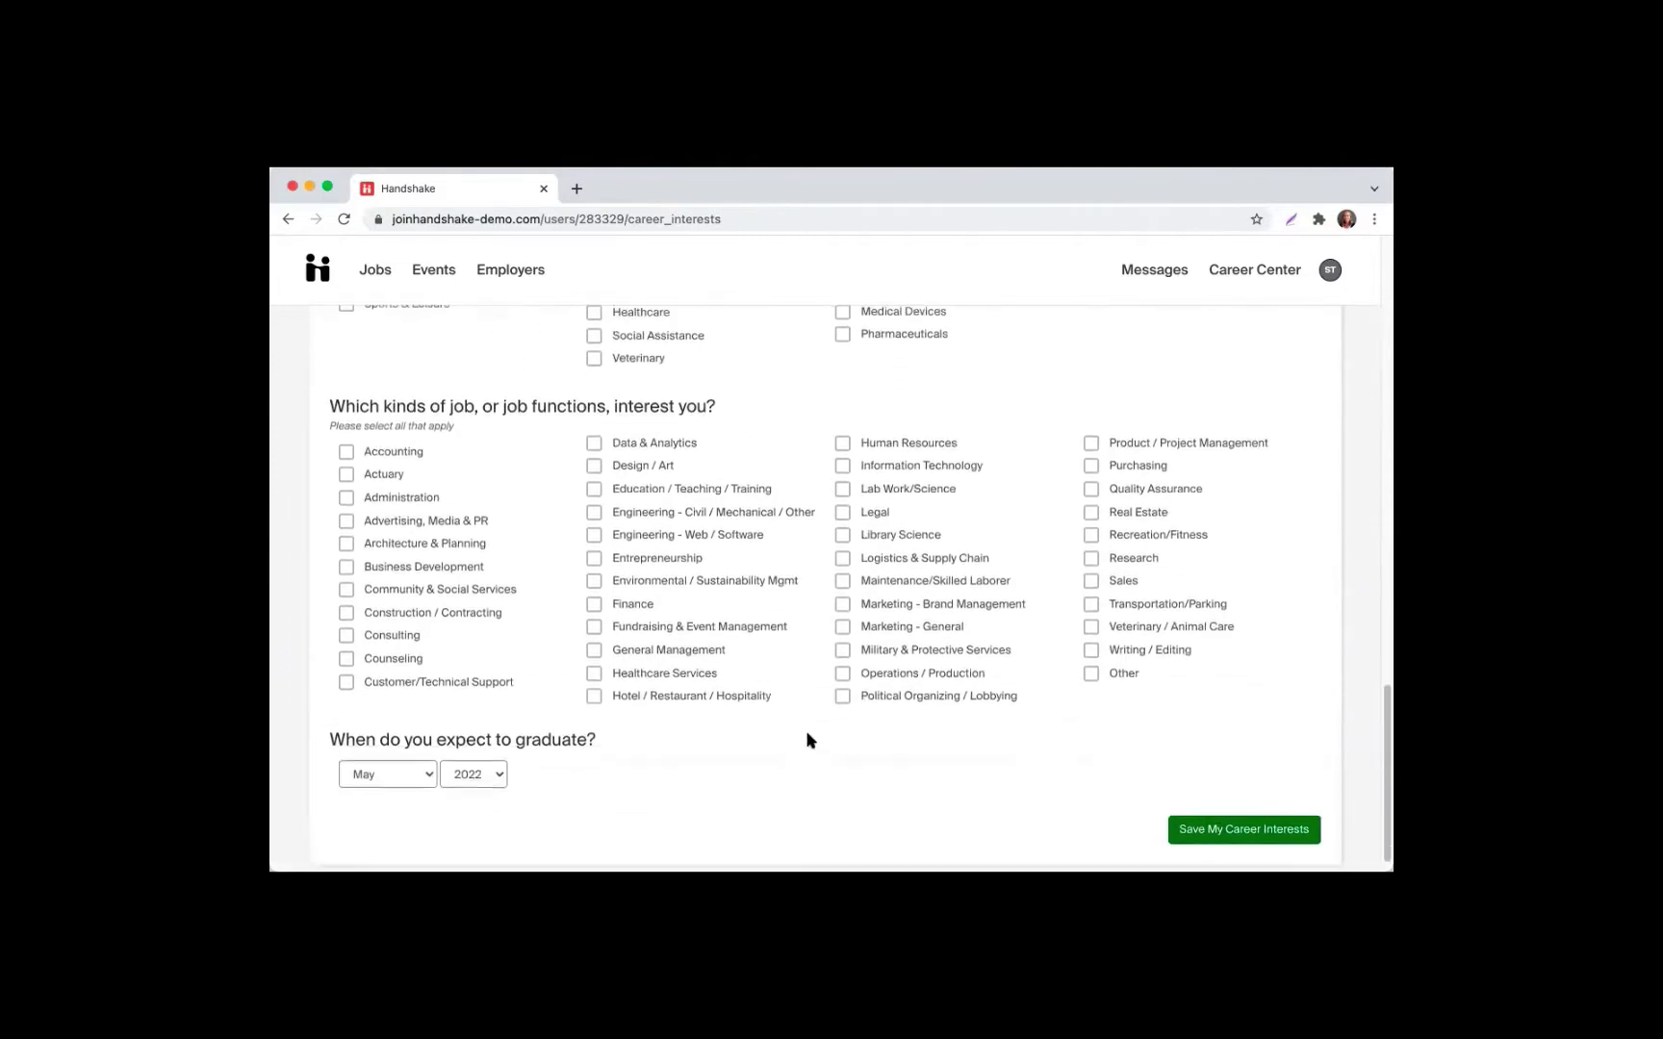
{"action": "scroll", "coordinate": [808, 739], "scroll_direction": "up", "scroll_amount": 15}
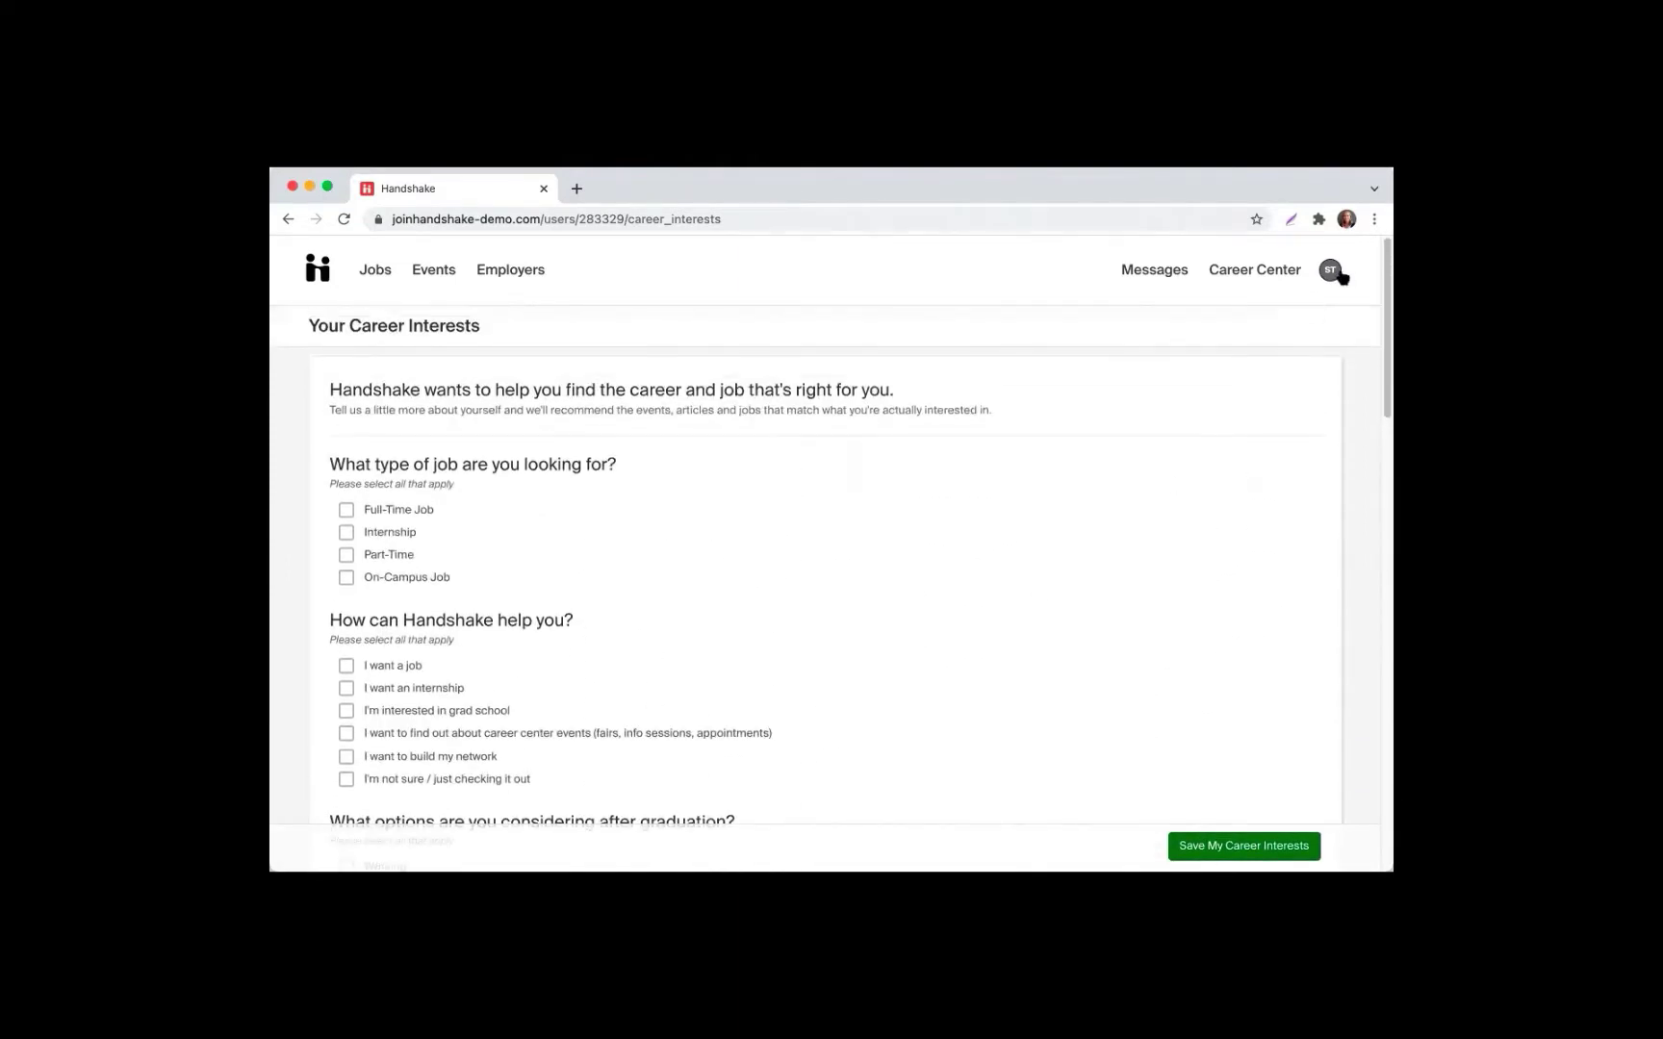
{"action": "left_click", "coordinate": [1332, 273]}
{"action": "left_click", "coordinate": [1246, 548]}
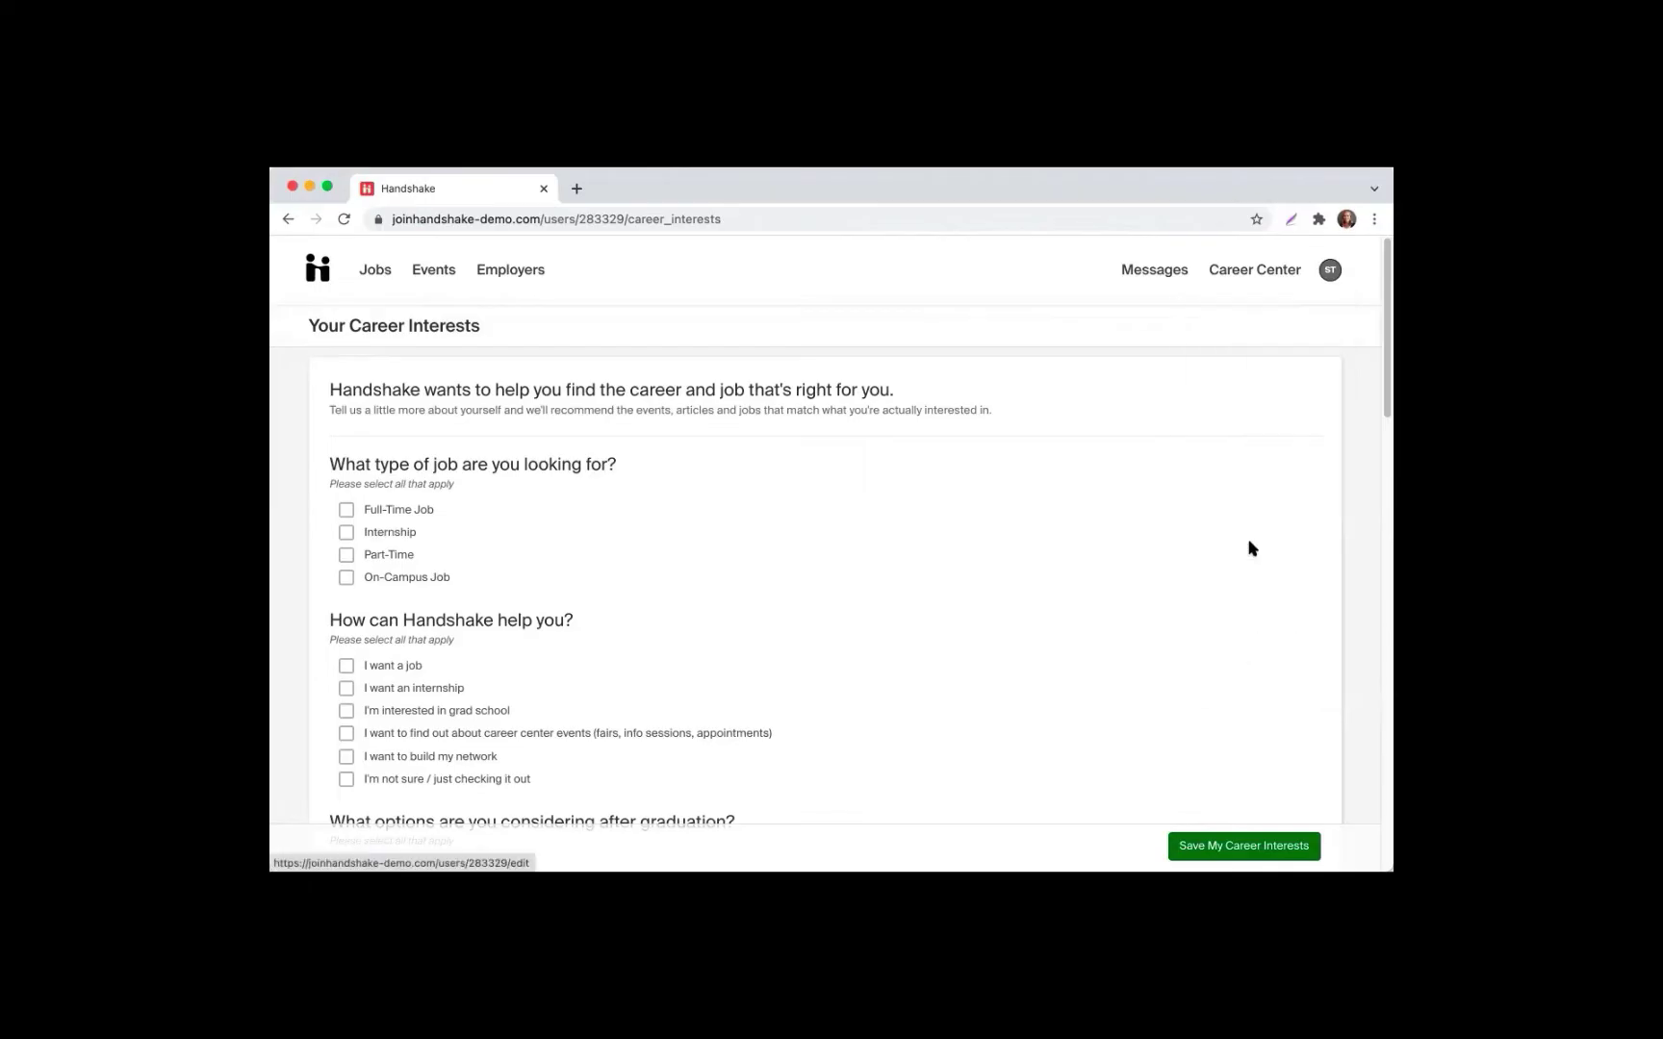
{"action": "scroll", "coordinate": [767, 384], "scroll_direction": "down", "scroll_amount": 5}
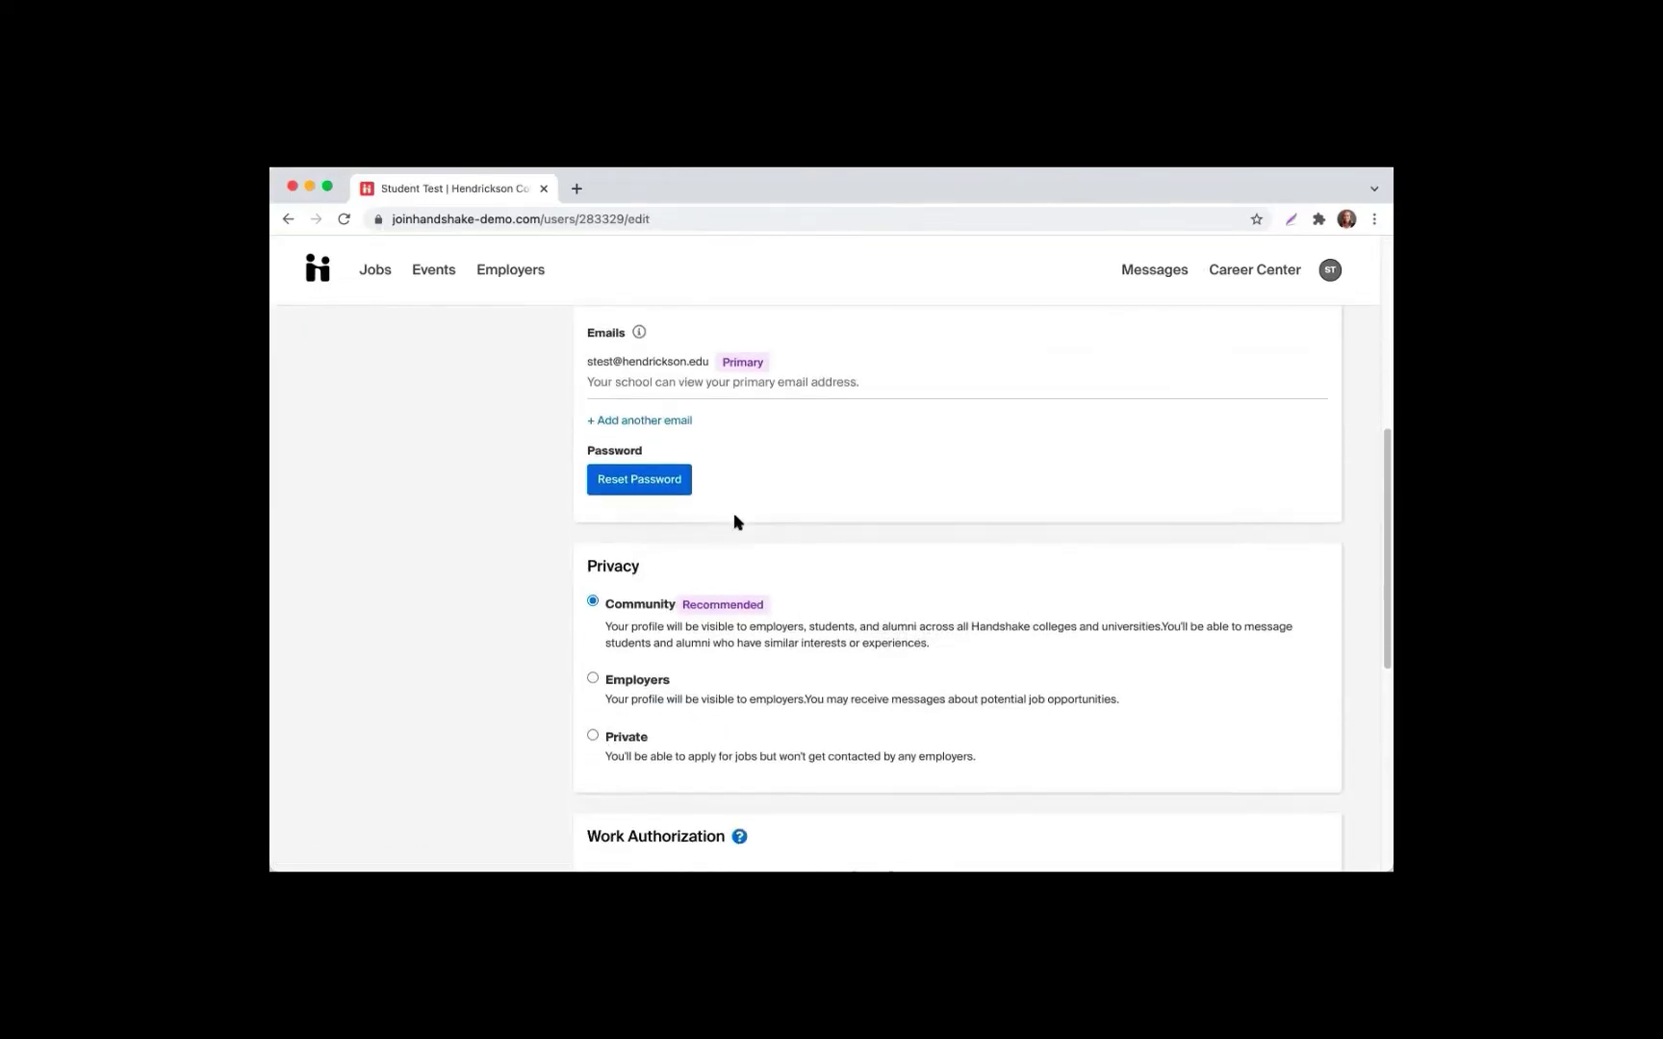
{"action": "scroll", "coordinate": [735, 523], "scroll_direction": "up", "scroll_amount": 5}
{"action": "left_click", "coordinate": [318, 269]}
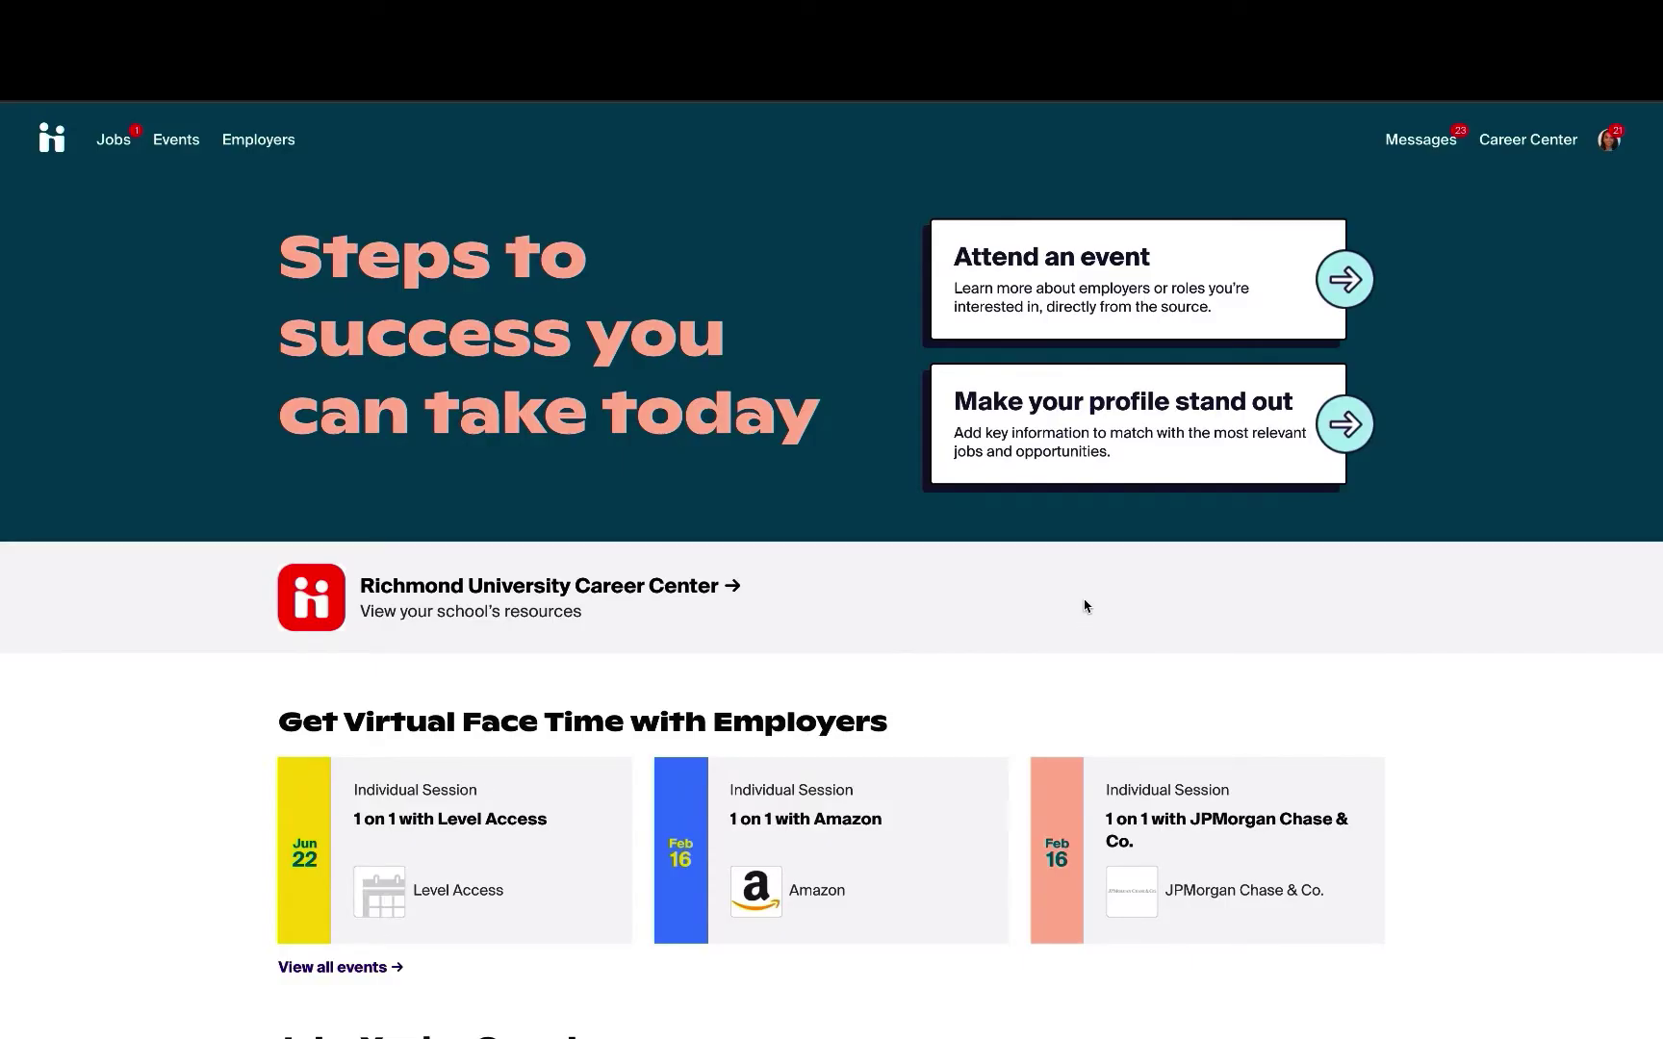
Open the student's profile page from the avatar account menu.
{"action": "left_click", "coordinate": [1607, 142]}
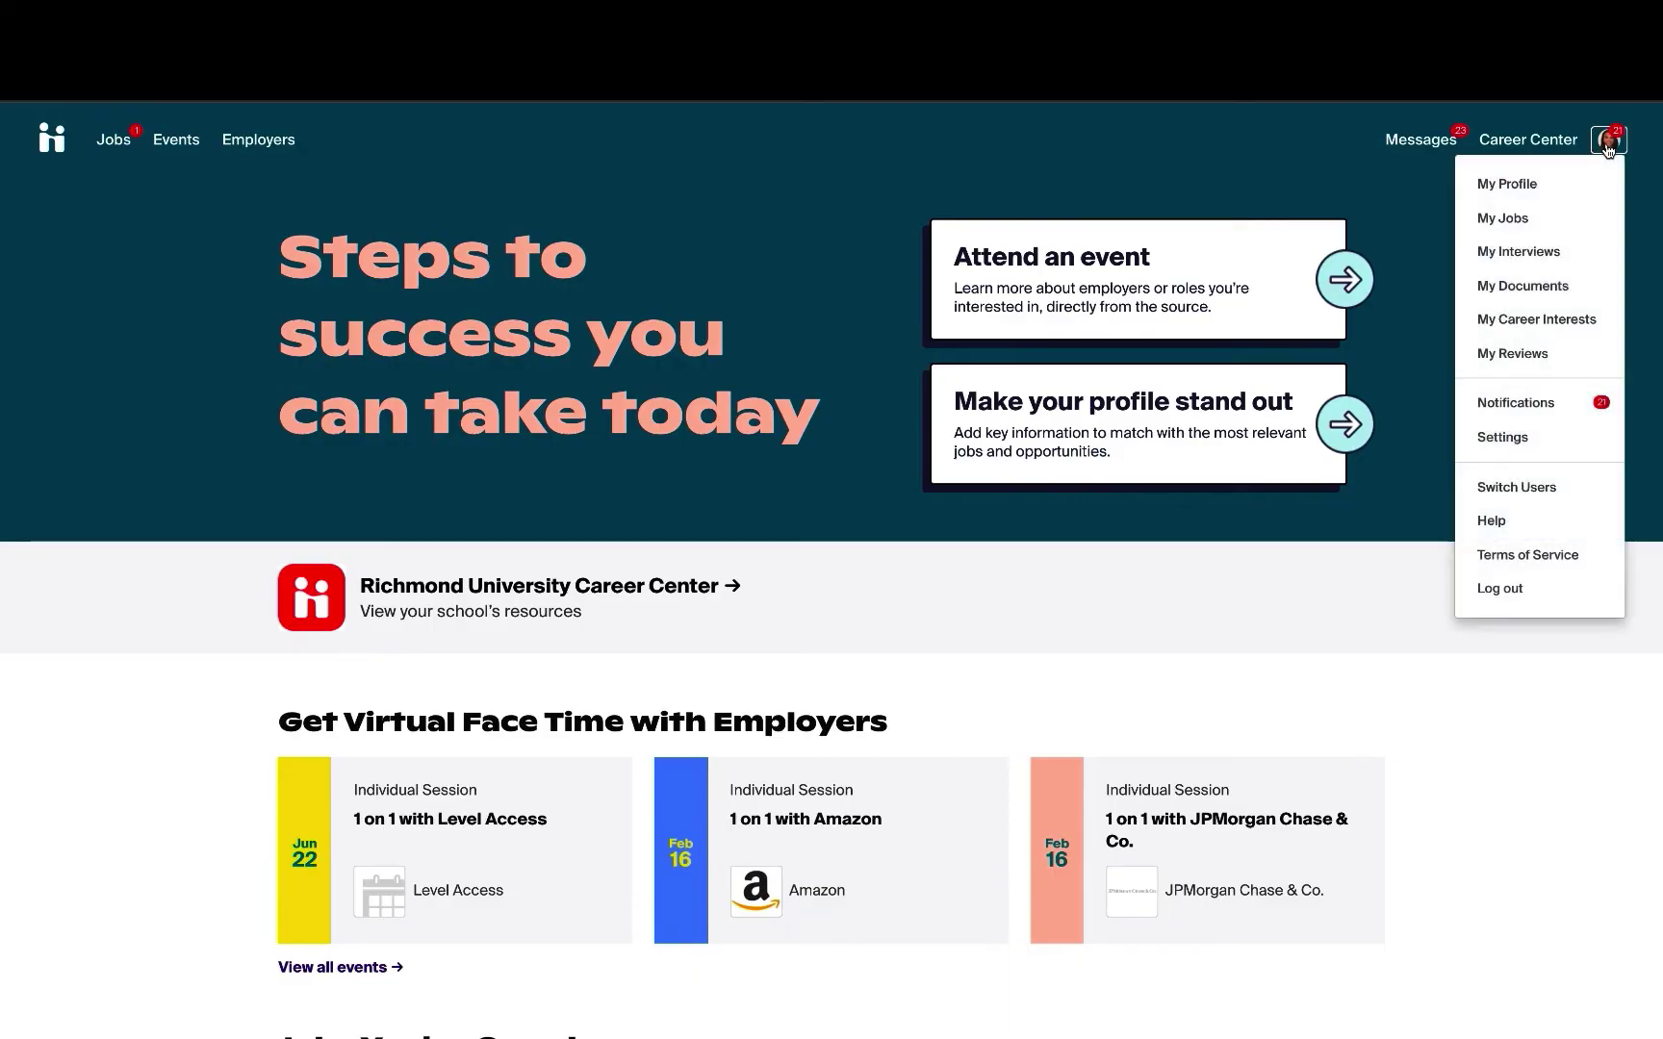
{"action": "left_click", "coordinate": [1507, 186]}
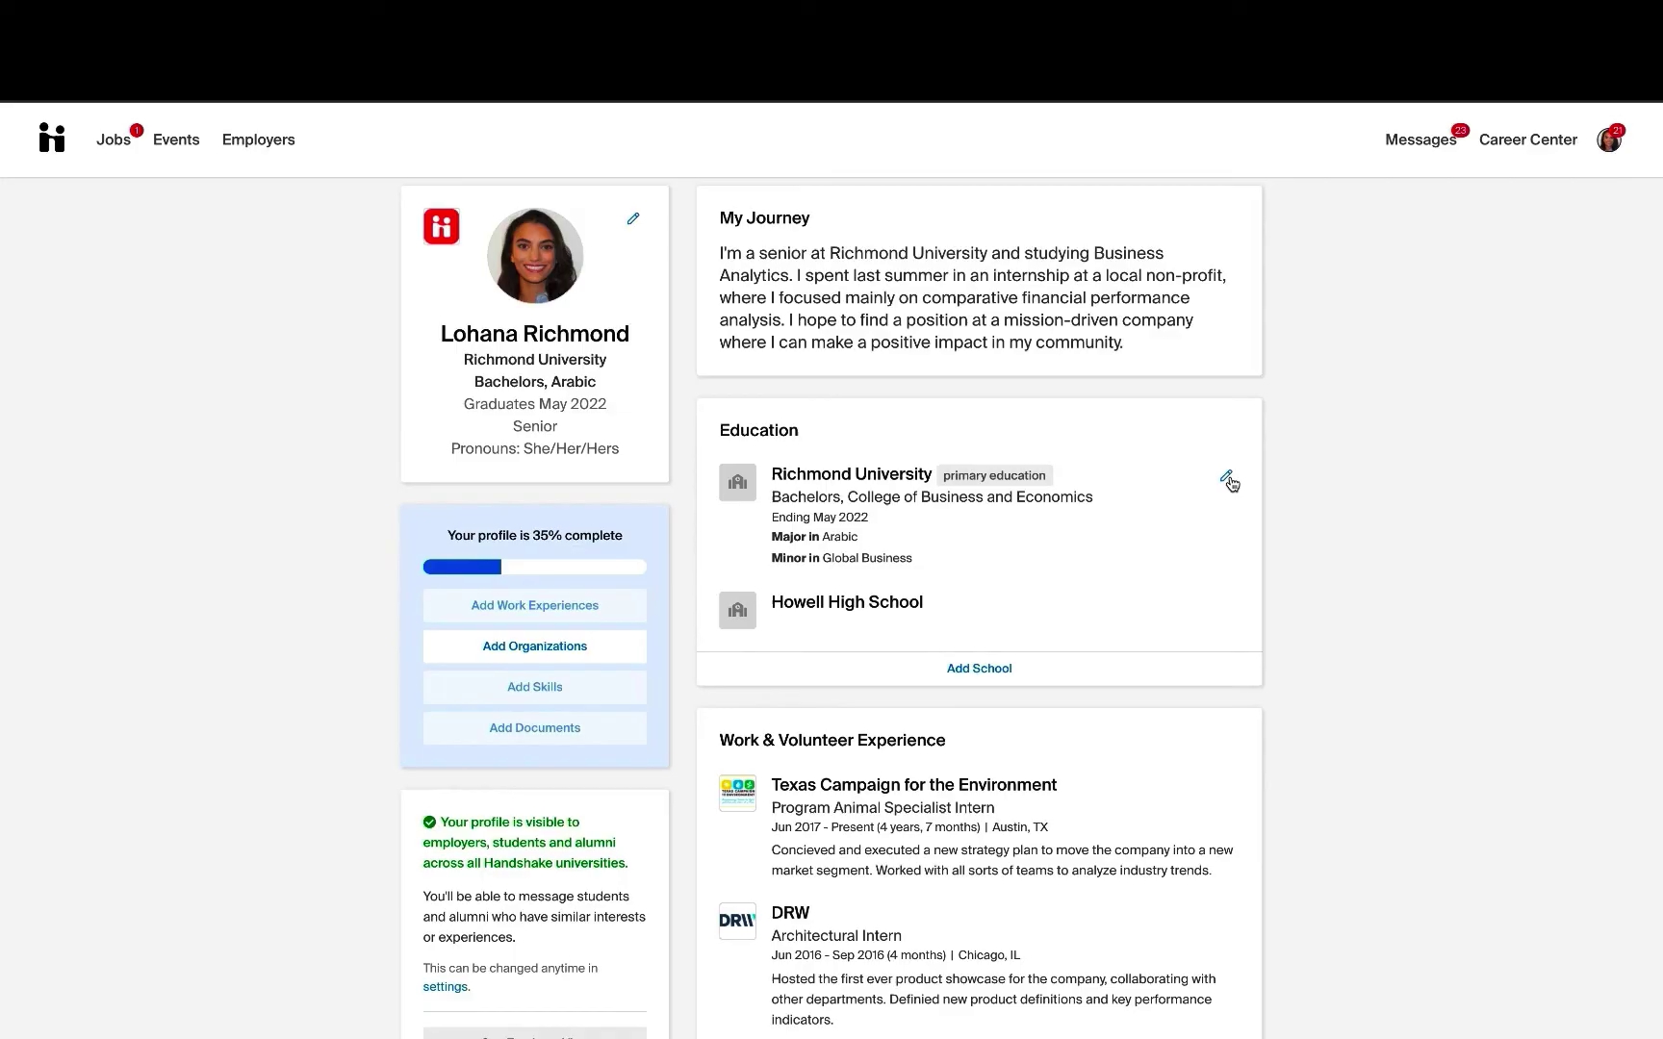
Edit and save the Texas Campaign for the Environment work experience.
{"action": "left_click", "coordinate": [1224, 788]}
{"action": "scroll", "coordinate": [1221, 795], "scroll_direction": "down", "scroll_amount": 5}
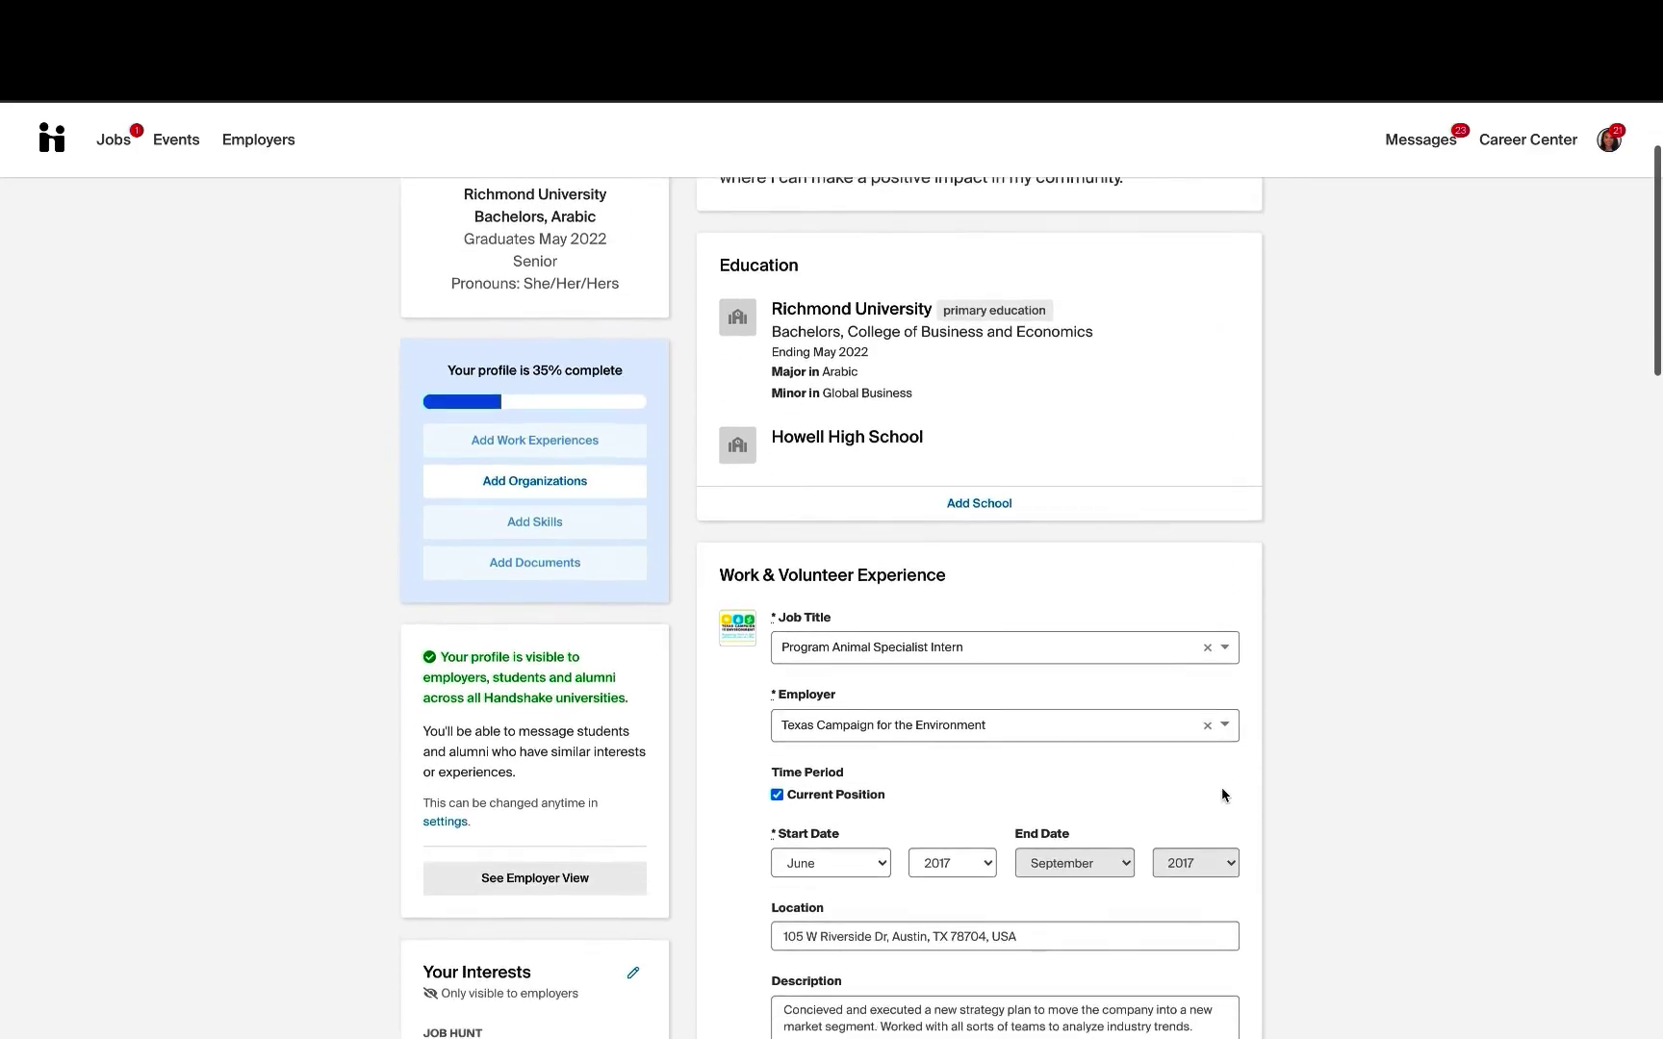
{"action": "left_click", "coordinate": [1214, 787]}
{"action": "scroll", "coordinate": [1314, 462], "scroll_direction": "up", "scroll_amount": 3}
{"action": "scroll", "coordinate": [1314, 448], "scroll_direction": "up", "scroll_amount": 3}
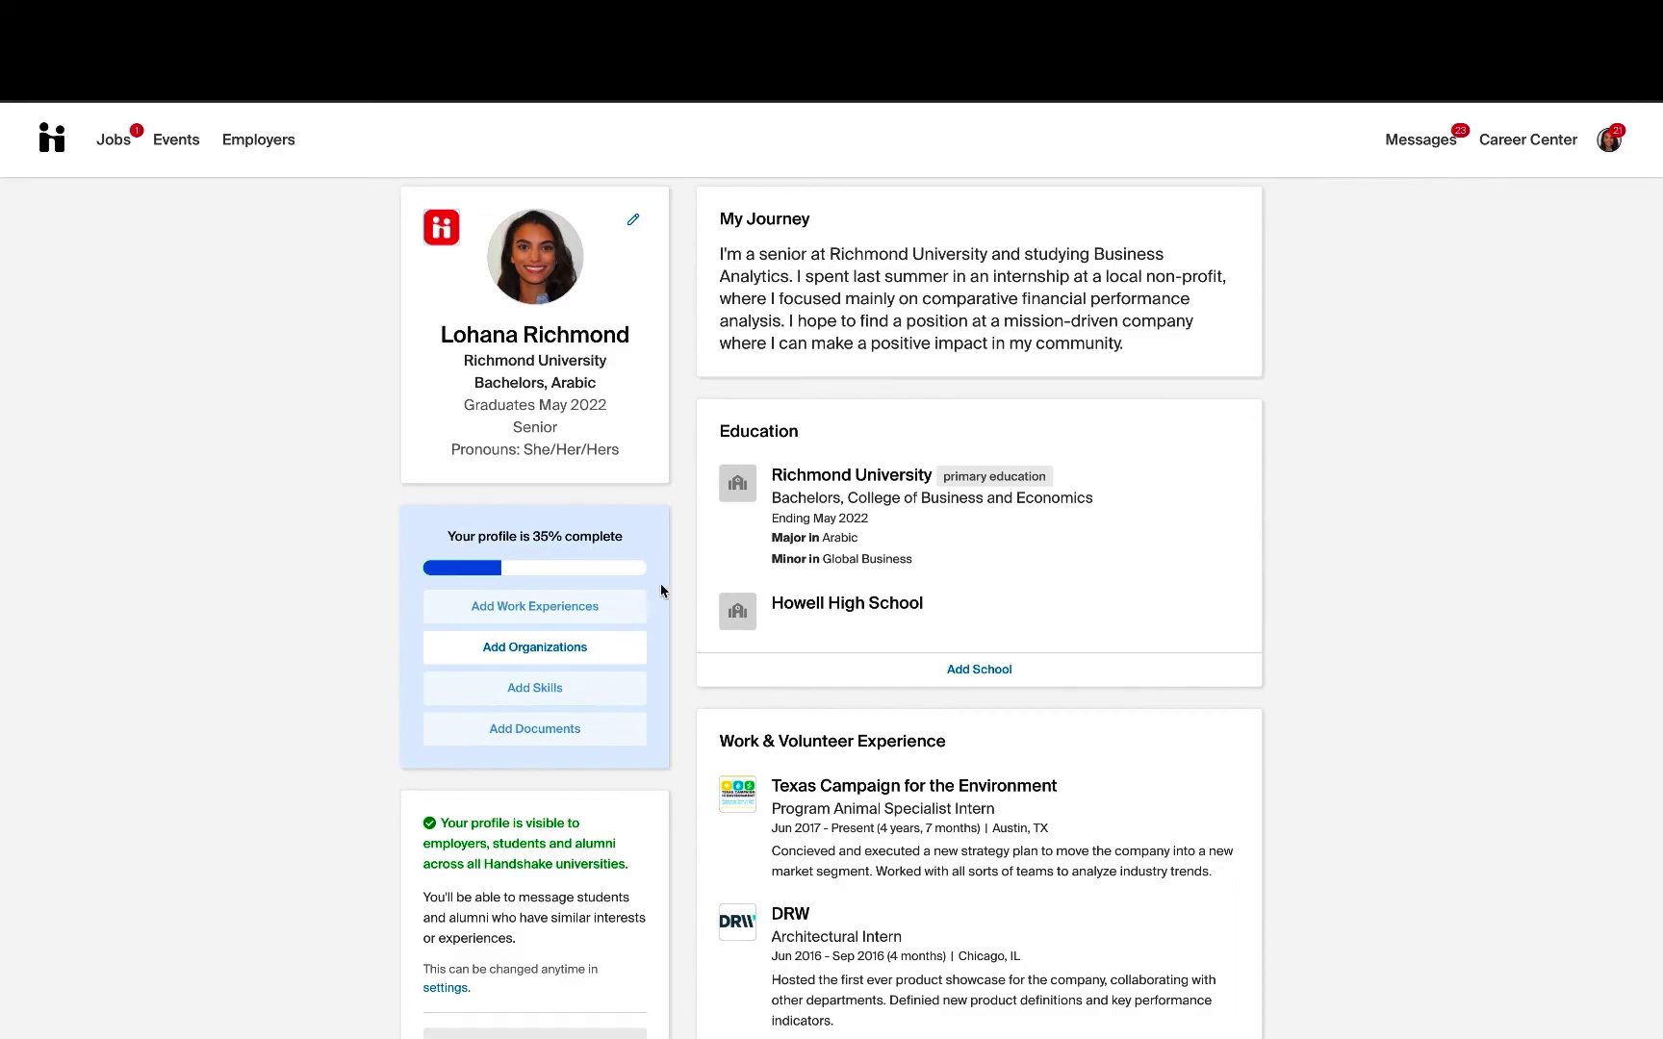
{"action": "scroll", "coordinate": [662, 585], "scroll_direction": "down", "scroll_amount": 1}
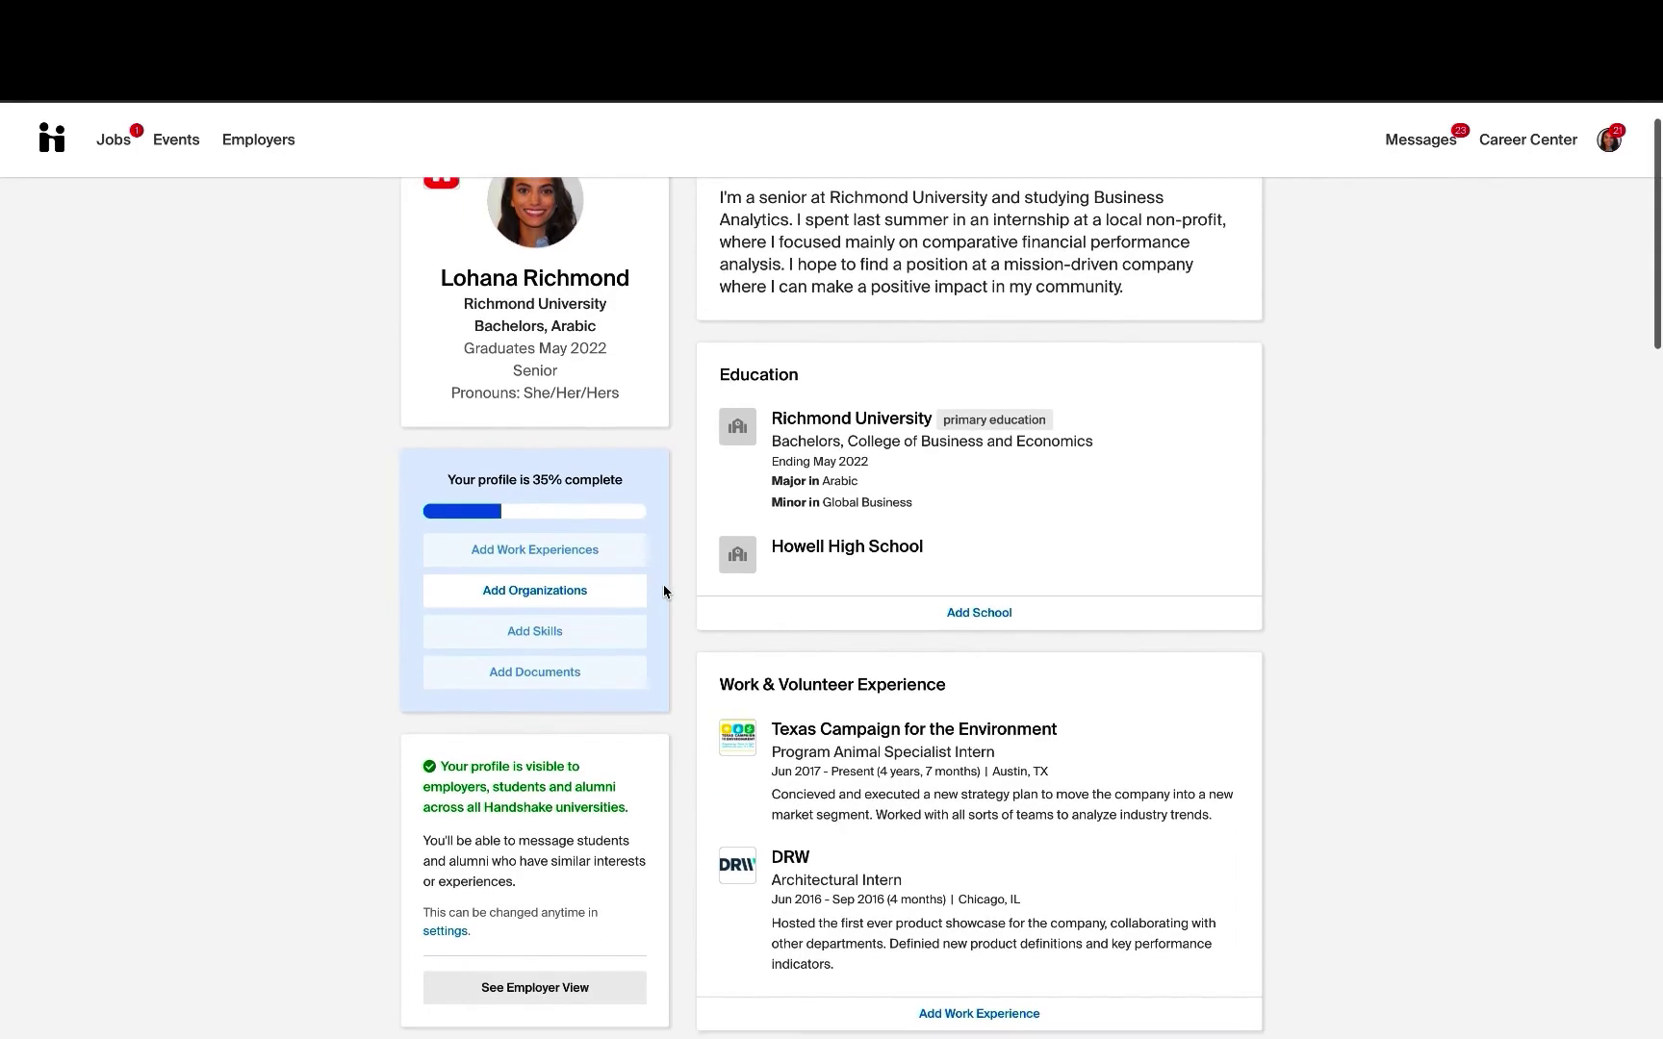
Add an organization entry: Intern at Richmond University Ecology Club.
{"action": "left_click", "coordinate": [517, 597]}
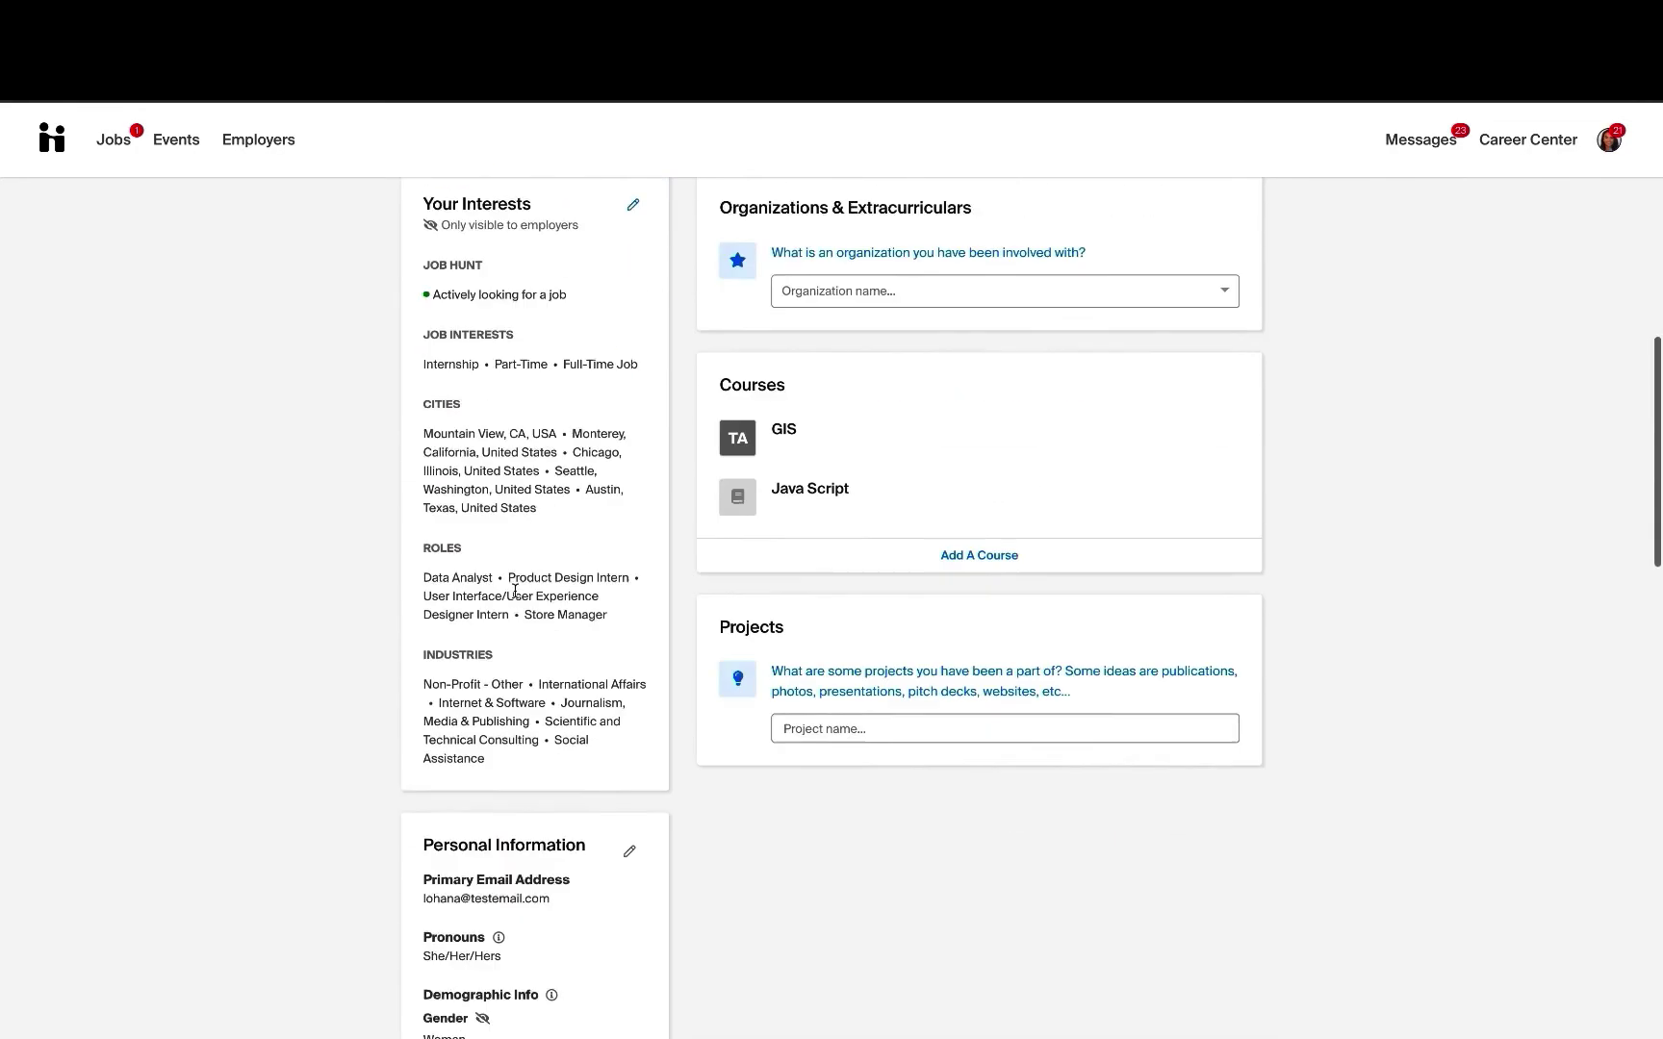
{"action": "left_click", "coordinate": [876, 264]}
{"action": "type", "text": "Richmond University Ecology Club"}
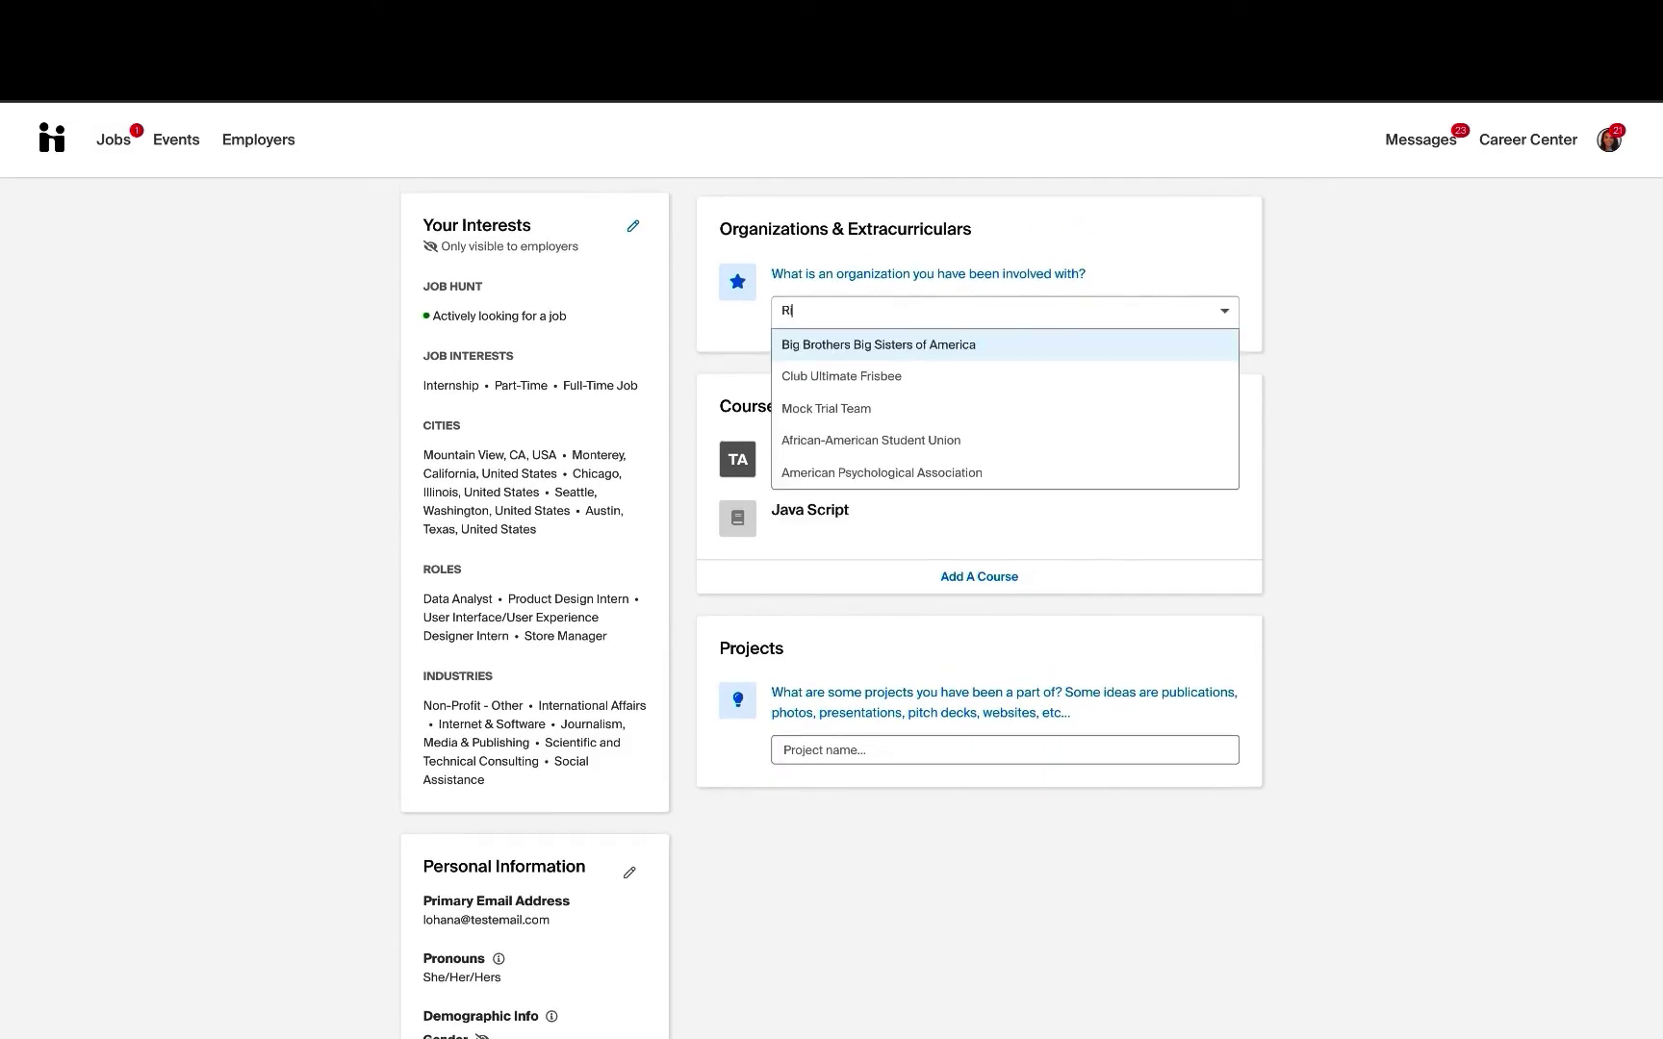
{"action": "left_click", "coordinate": [876, 346]}
{"action": "type", "text": "Intern"}
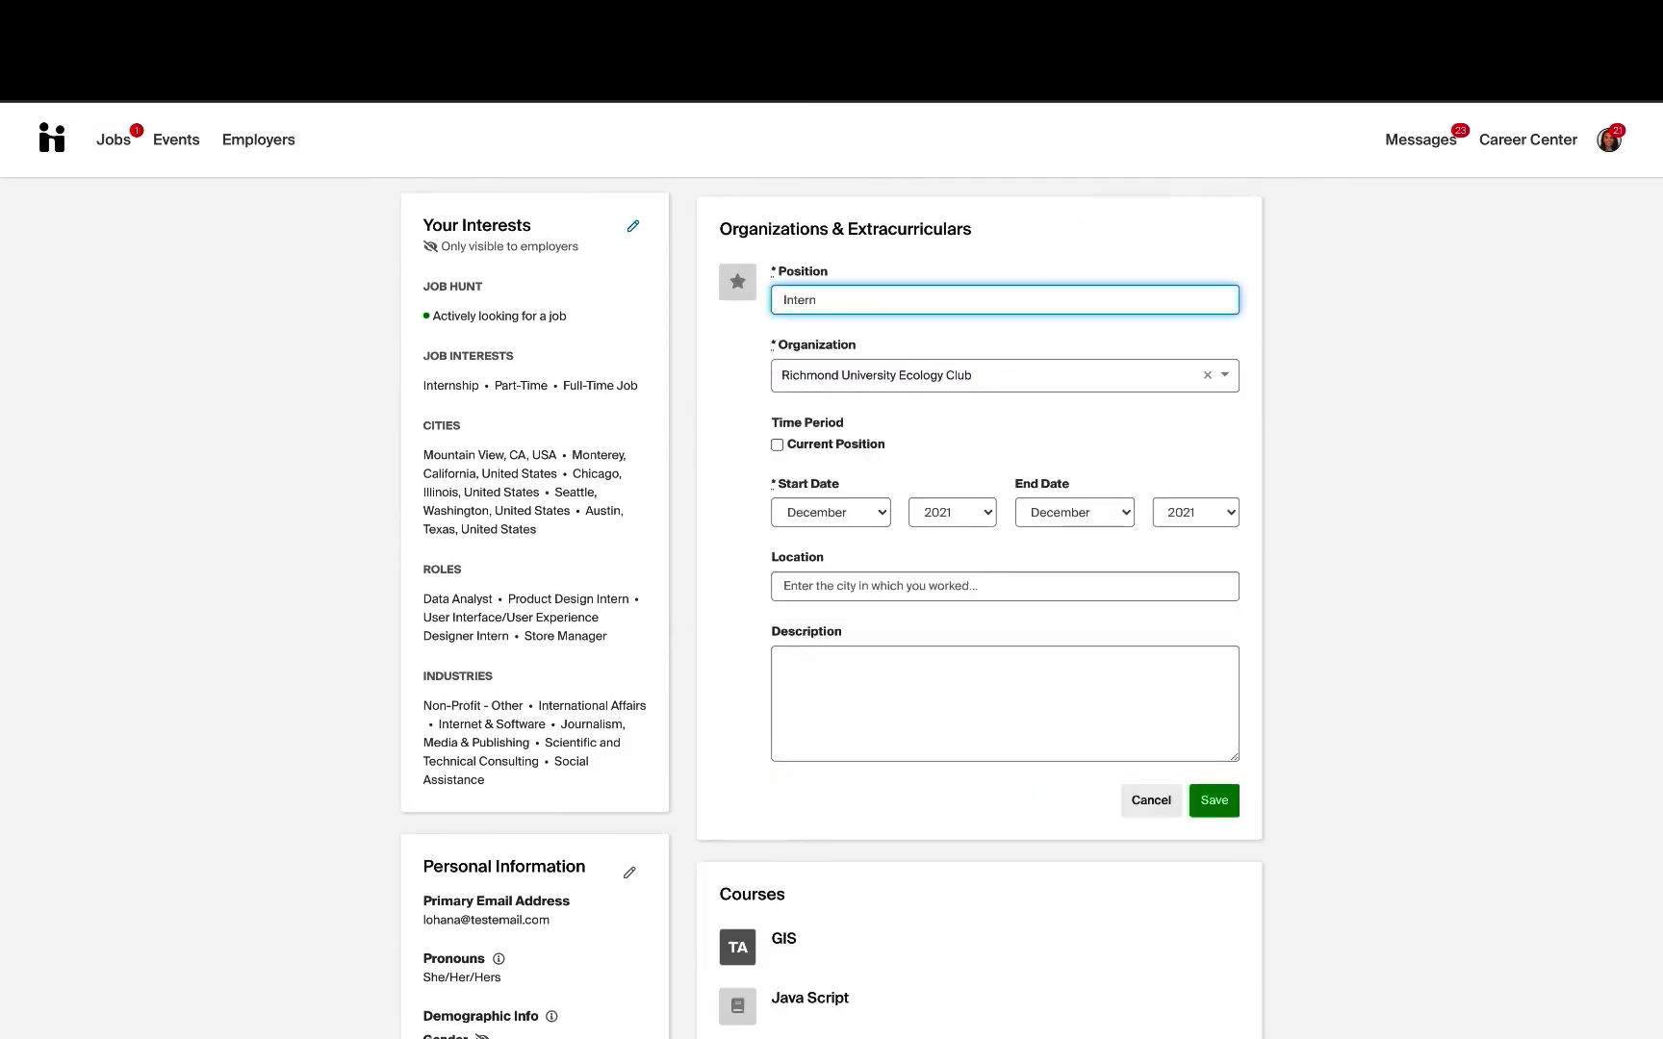
{"action": "left_click", "coordinate": [1213, 799]}
{"action": "scroll", "coordinate": [671, 462], "scroll_direction": "up", "scroll_amount": 2}
{"action": "scroll", "coordinate": [671, 462], "scroll_direction": "up", "scroll_amount": 7}
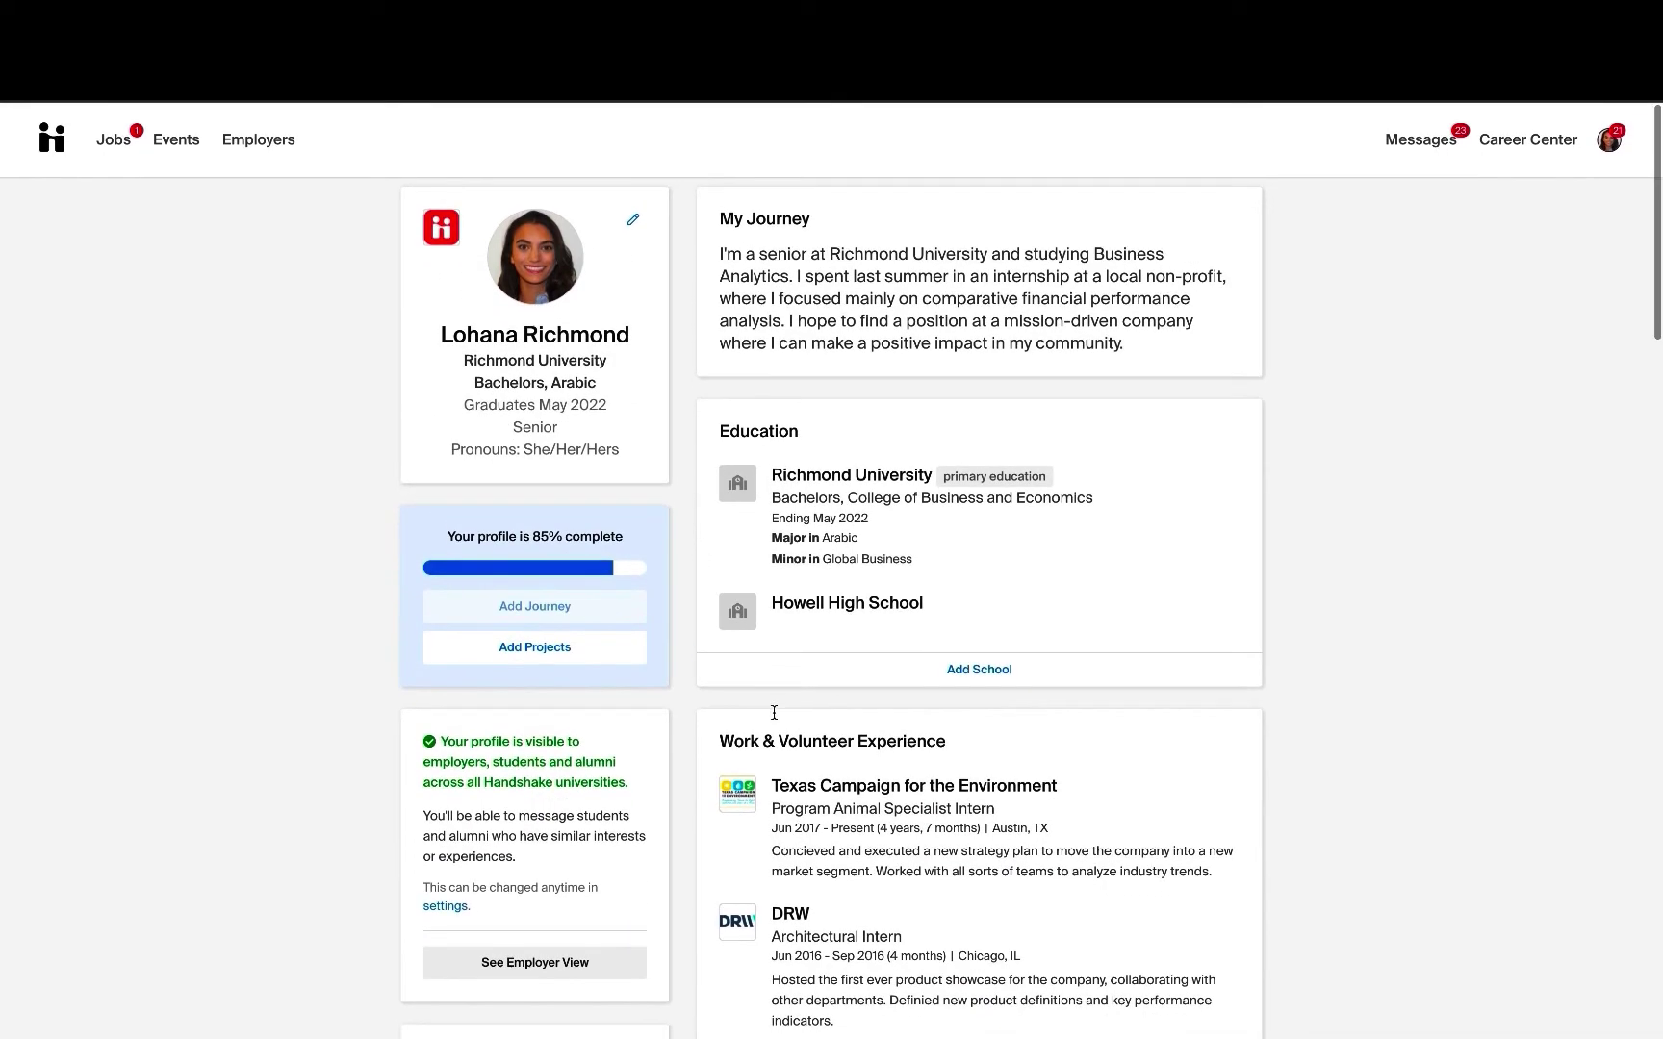
Tick Hide my profile picture, then cancel to keep the photo, and open the account menu.
{"action": "left_click", "coordinate": [539, 264]}
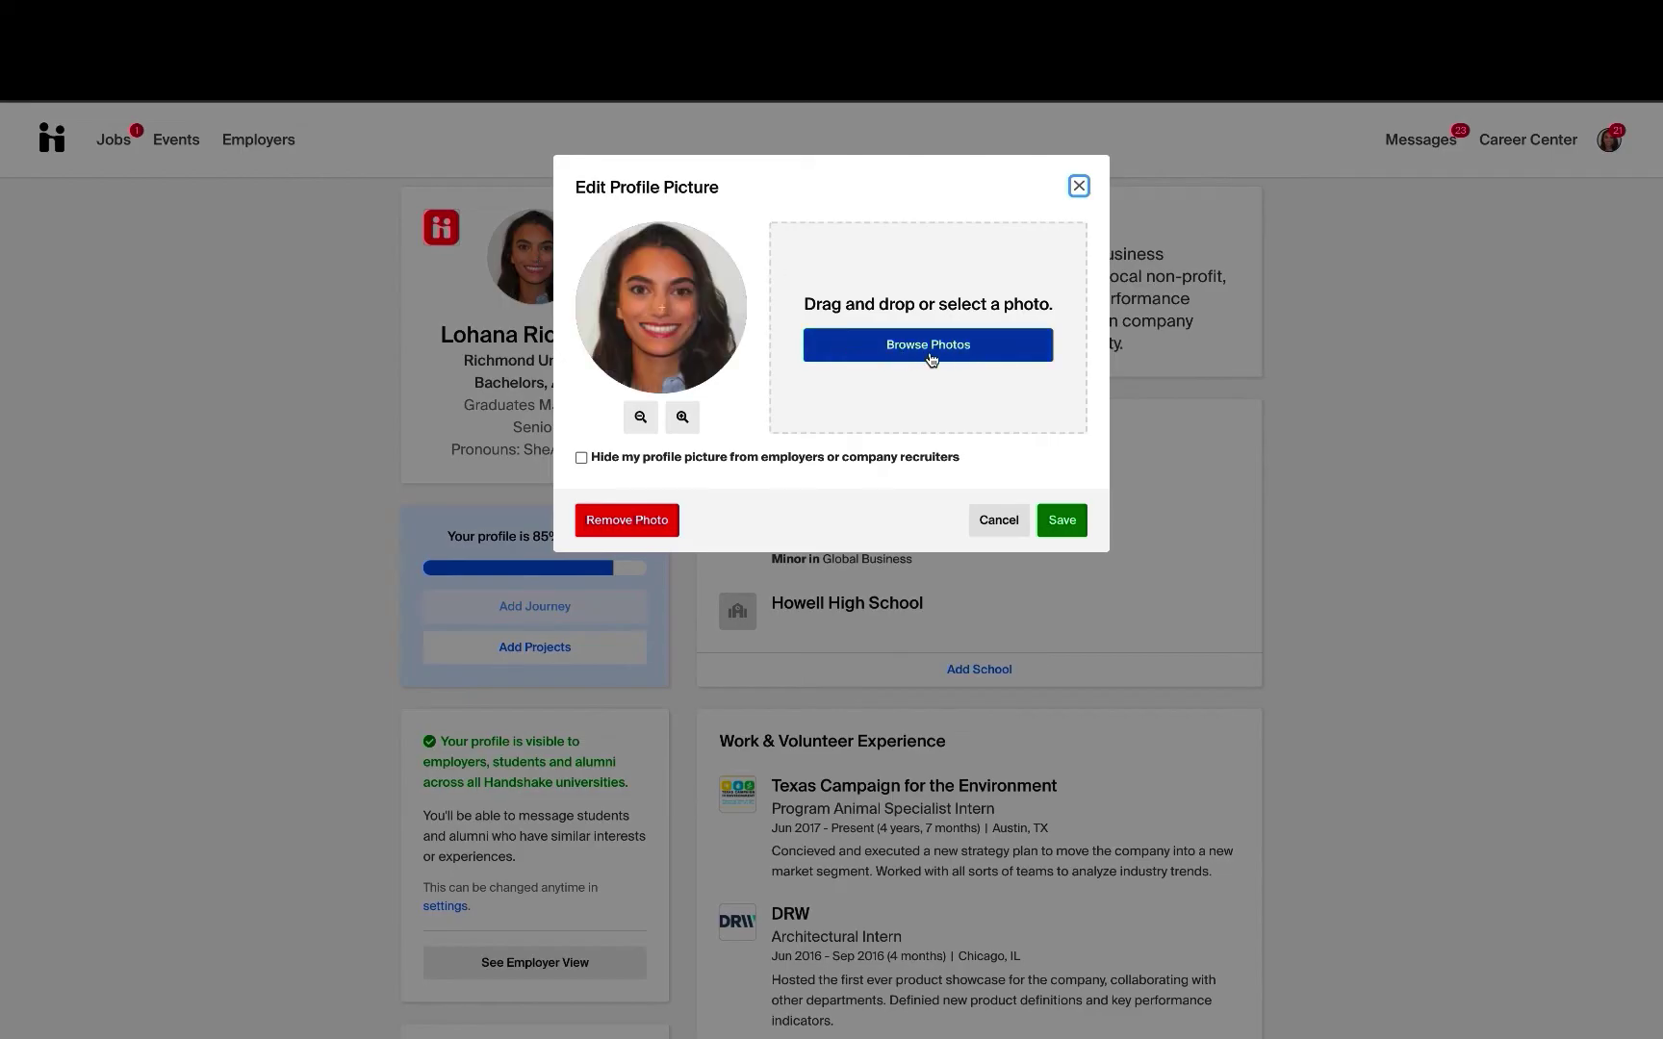
{"action": "left_click", "coordinate": [581, 458]}
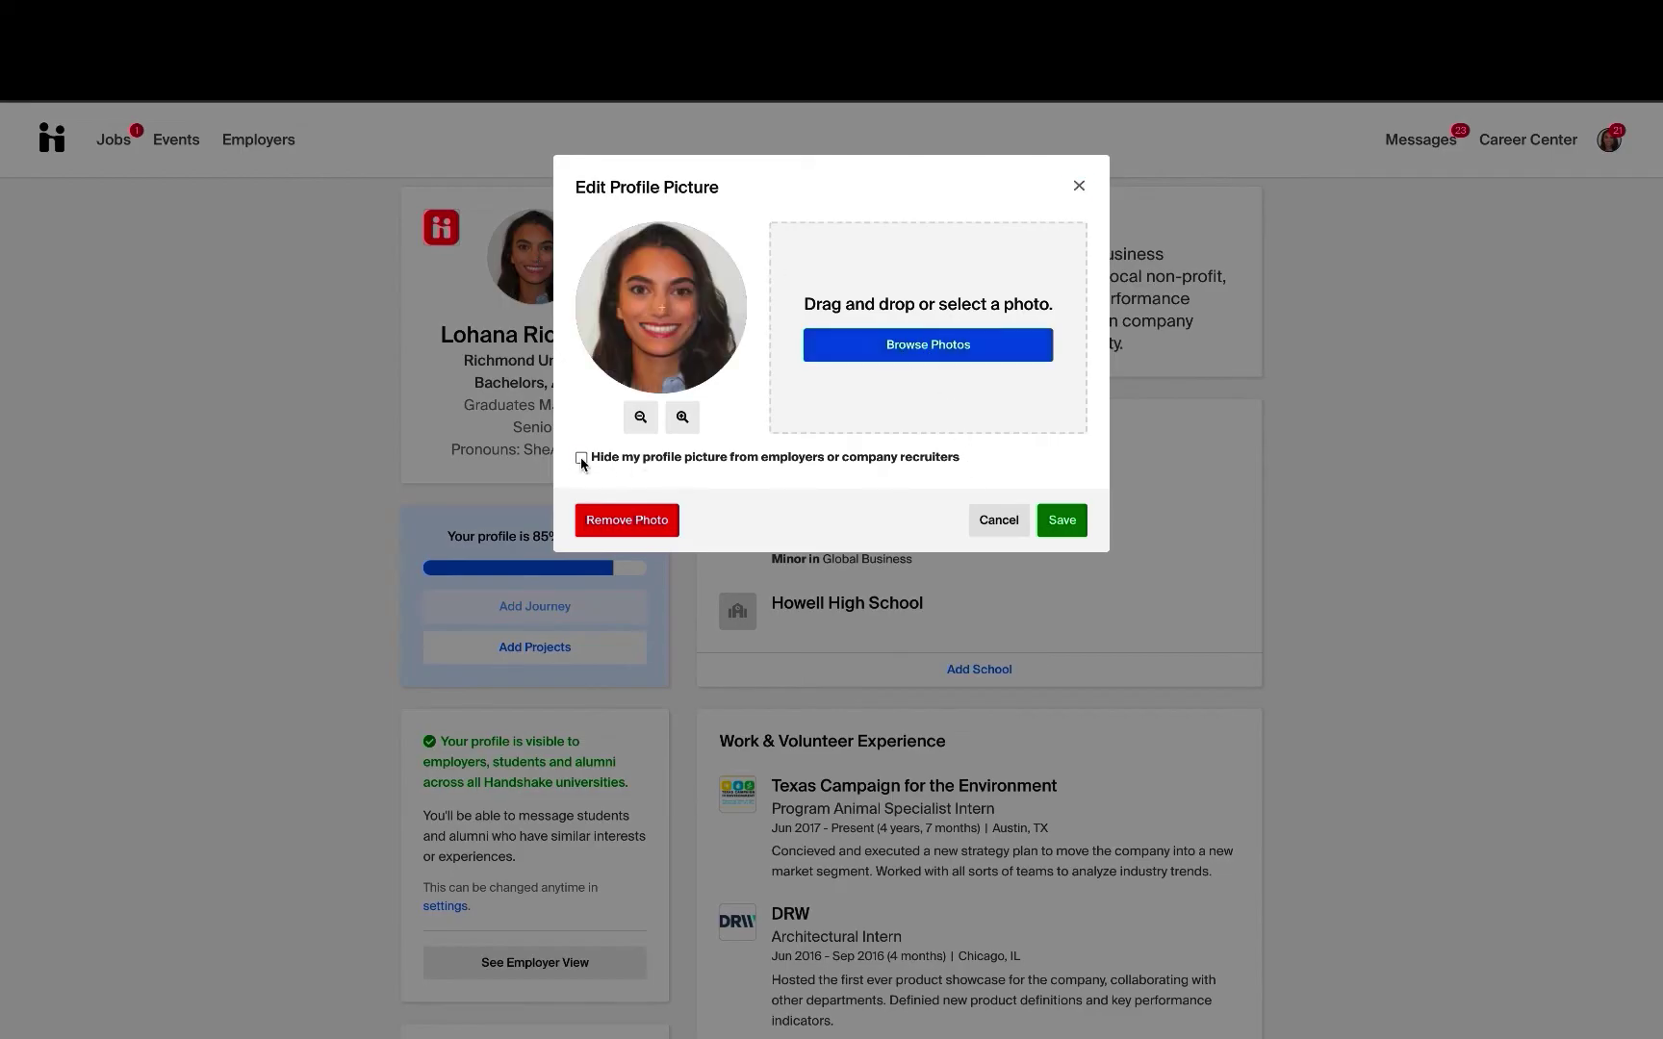
{"action": "left_click", "coordinate": [998, 520]}
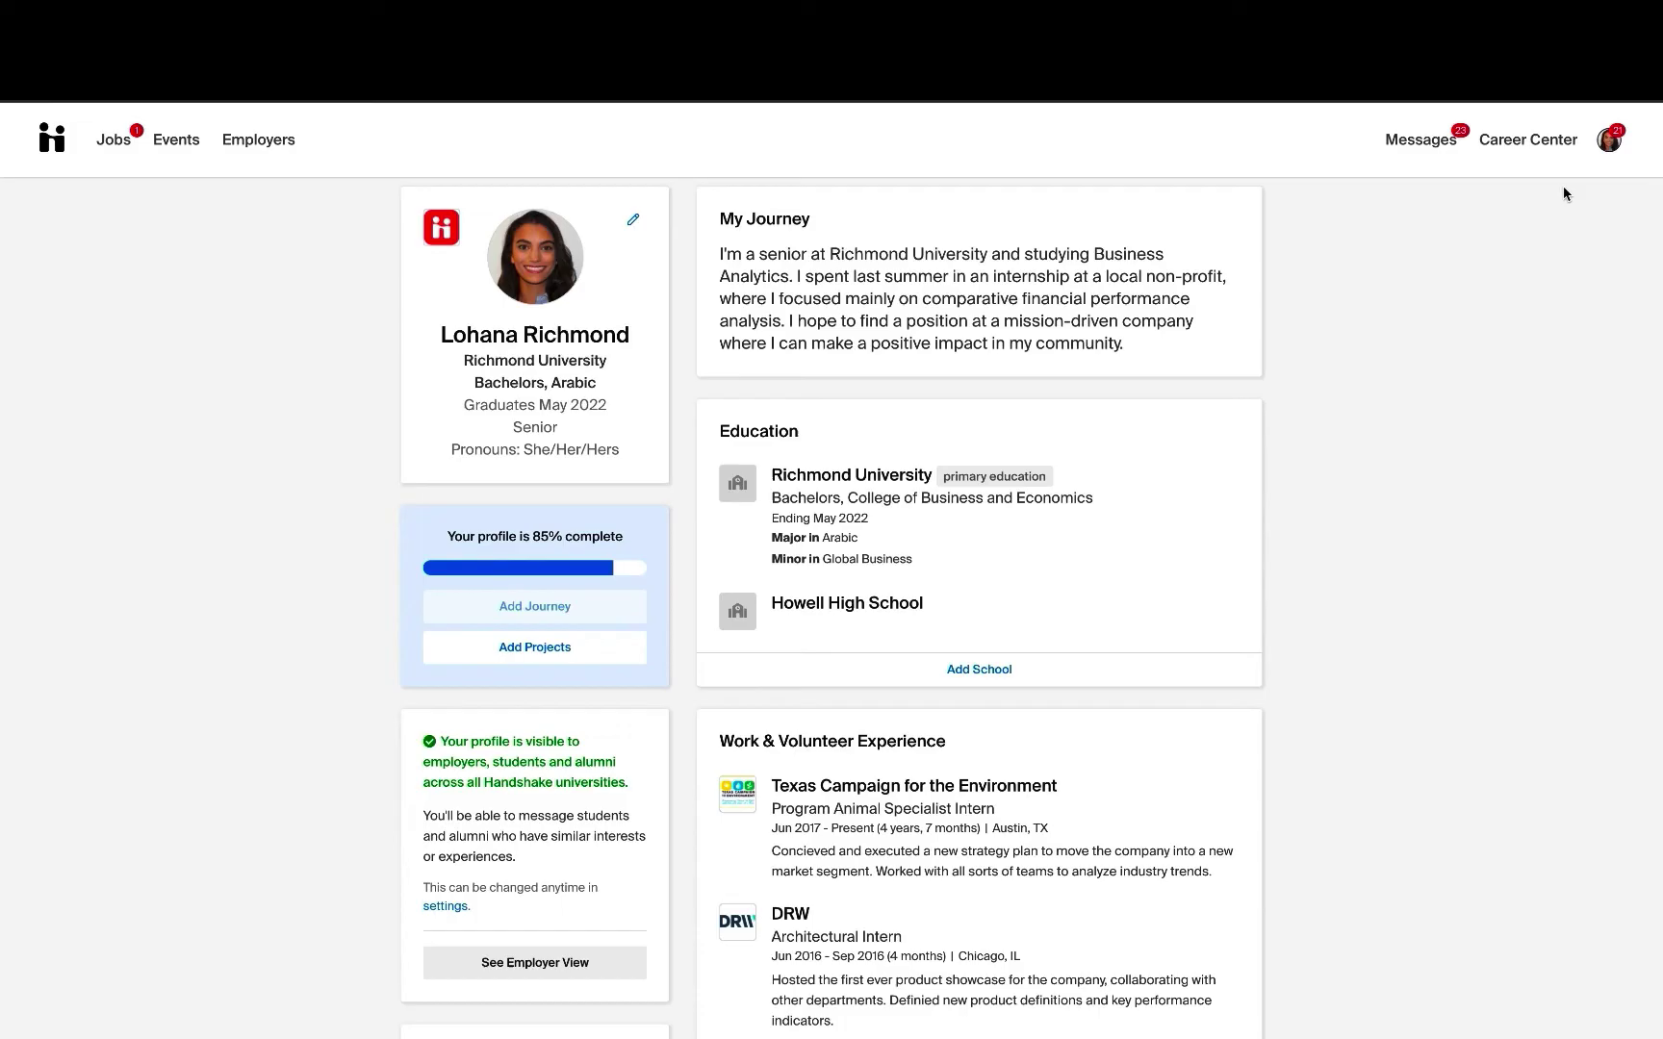
{"action": "left_click", "coordinate": [1607, 159]}
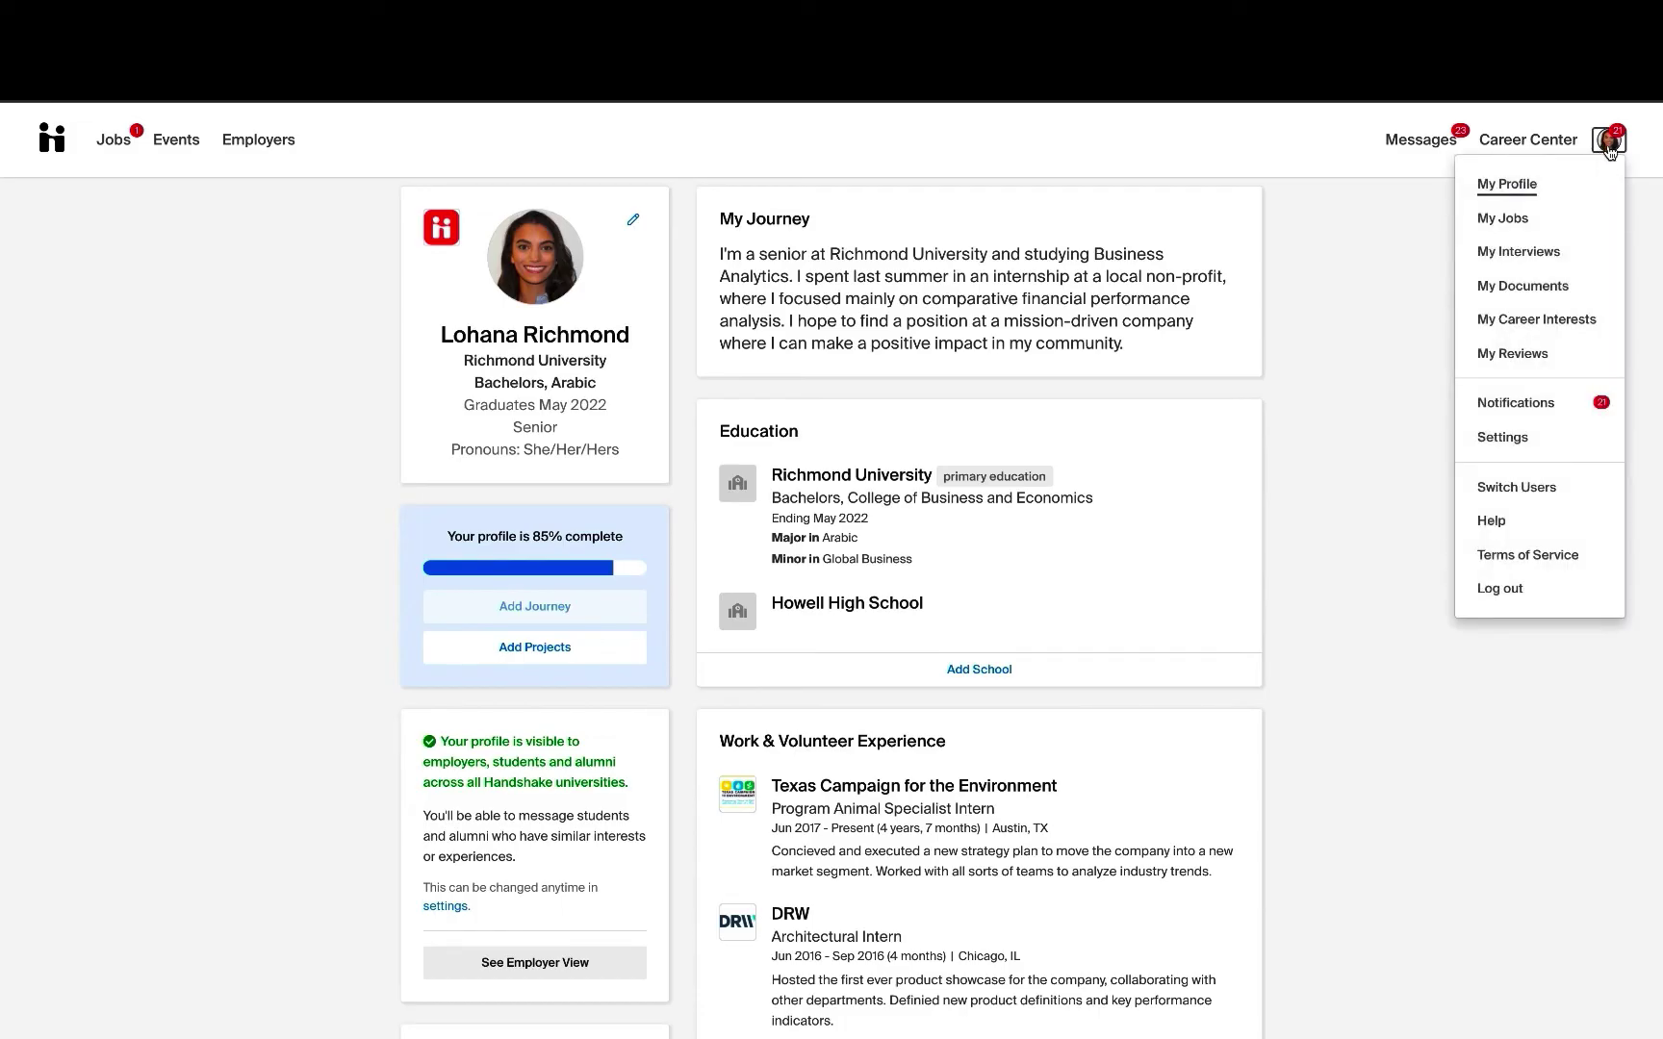
In Documents, start and cancel adding a new document, then open the uploaded Resume.
{"action": "left_click", "coordinate": [1508, 289]}
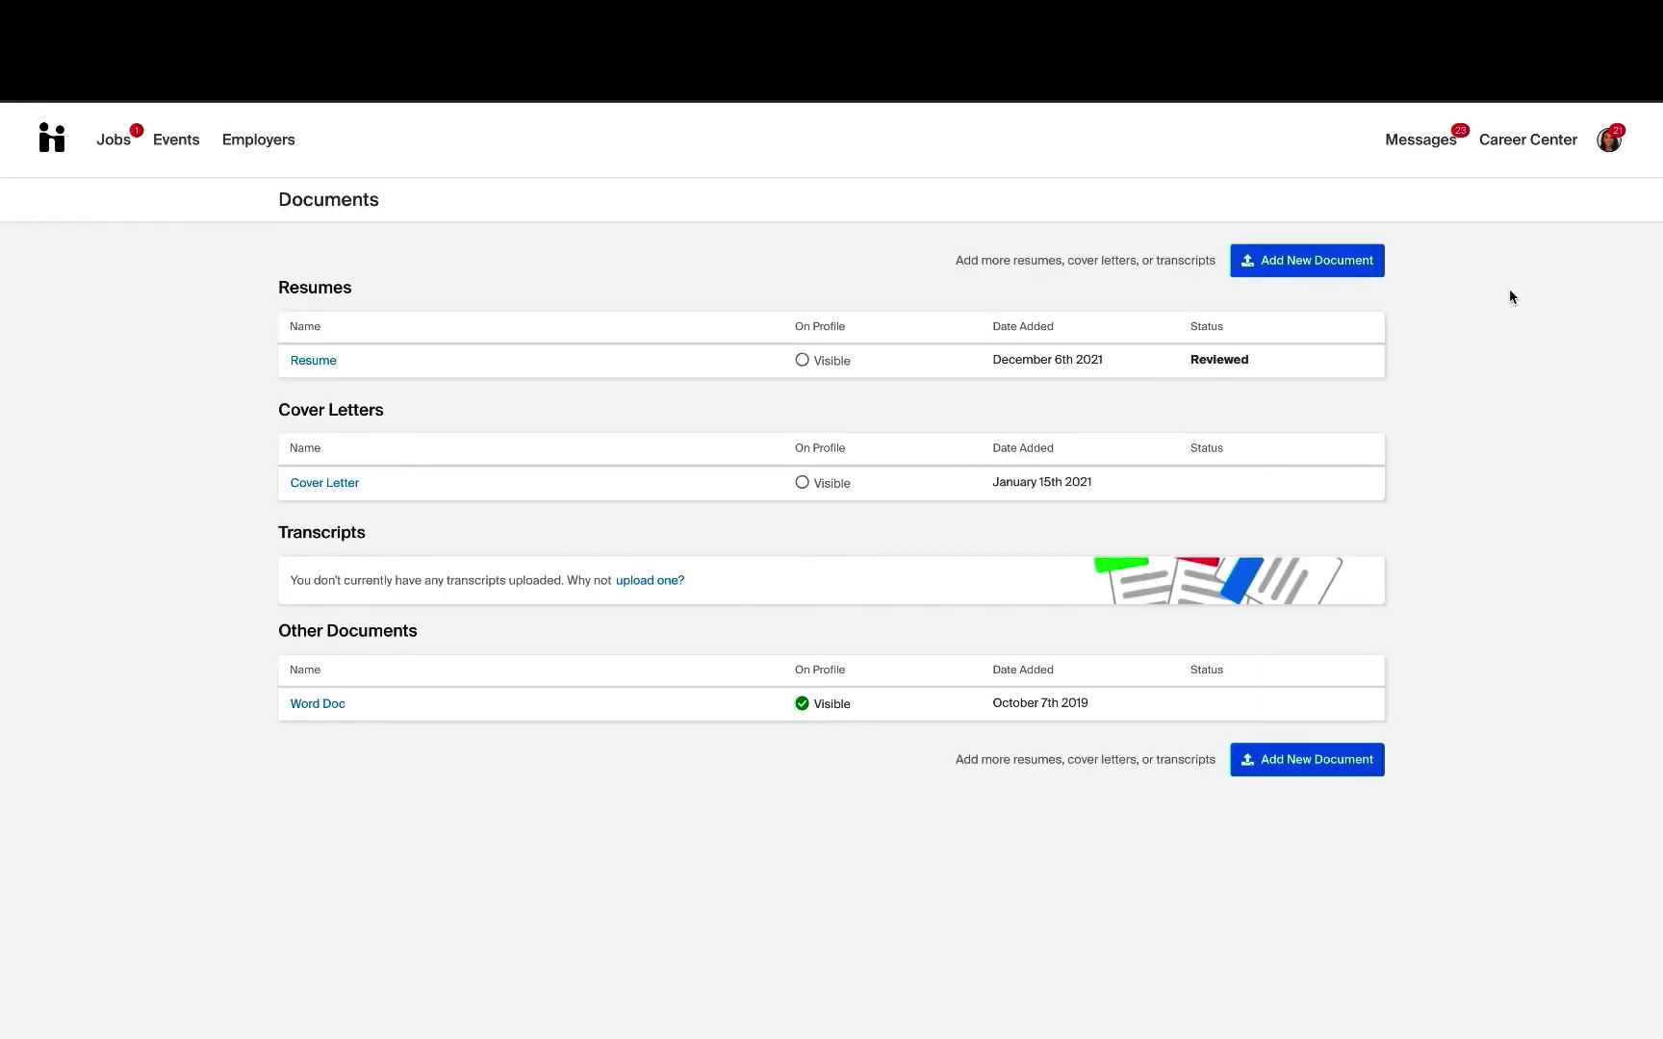
{"action": "left_click", "coordinate": [1300, 266]}
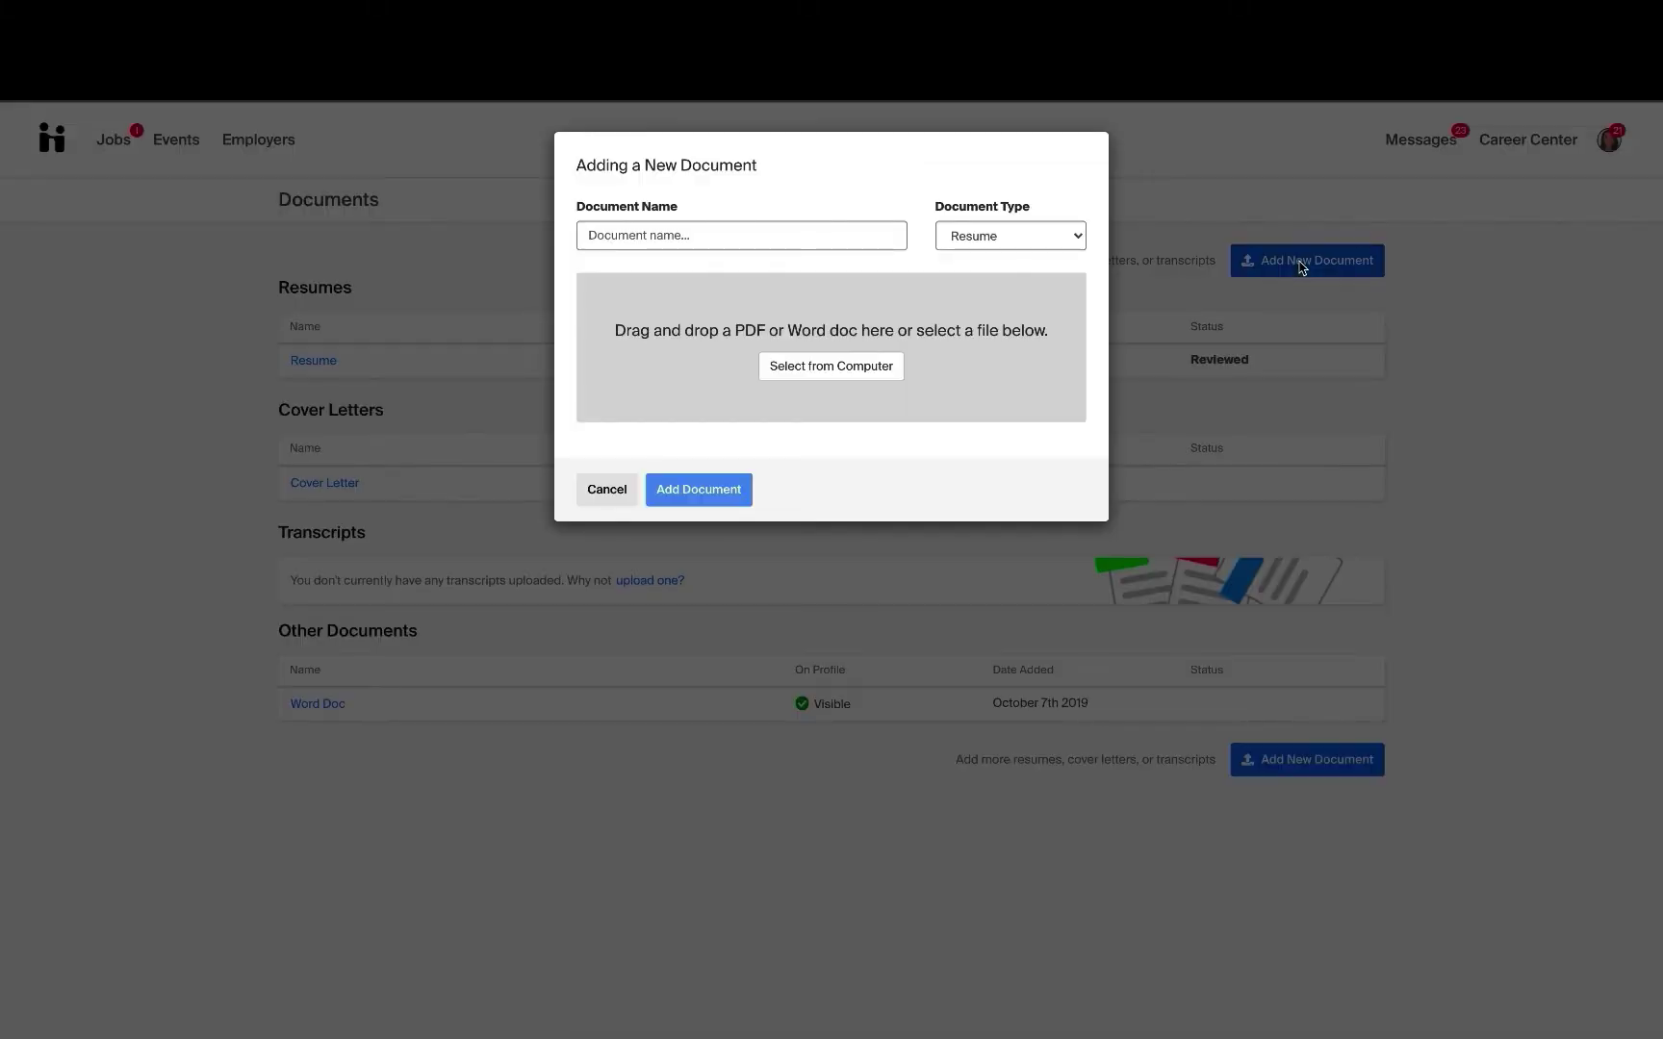
{"action": "left_click", "coordinate": [606, 488]}
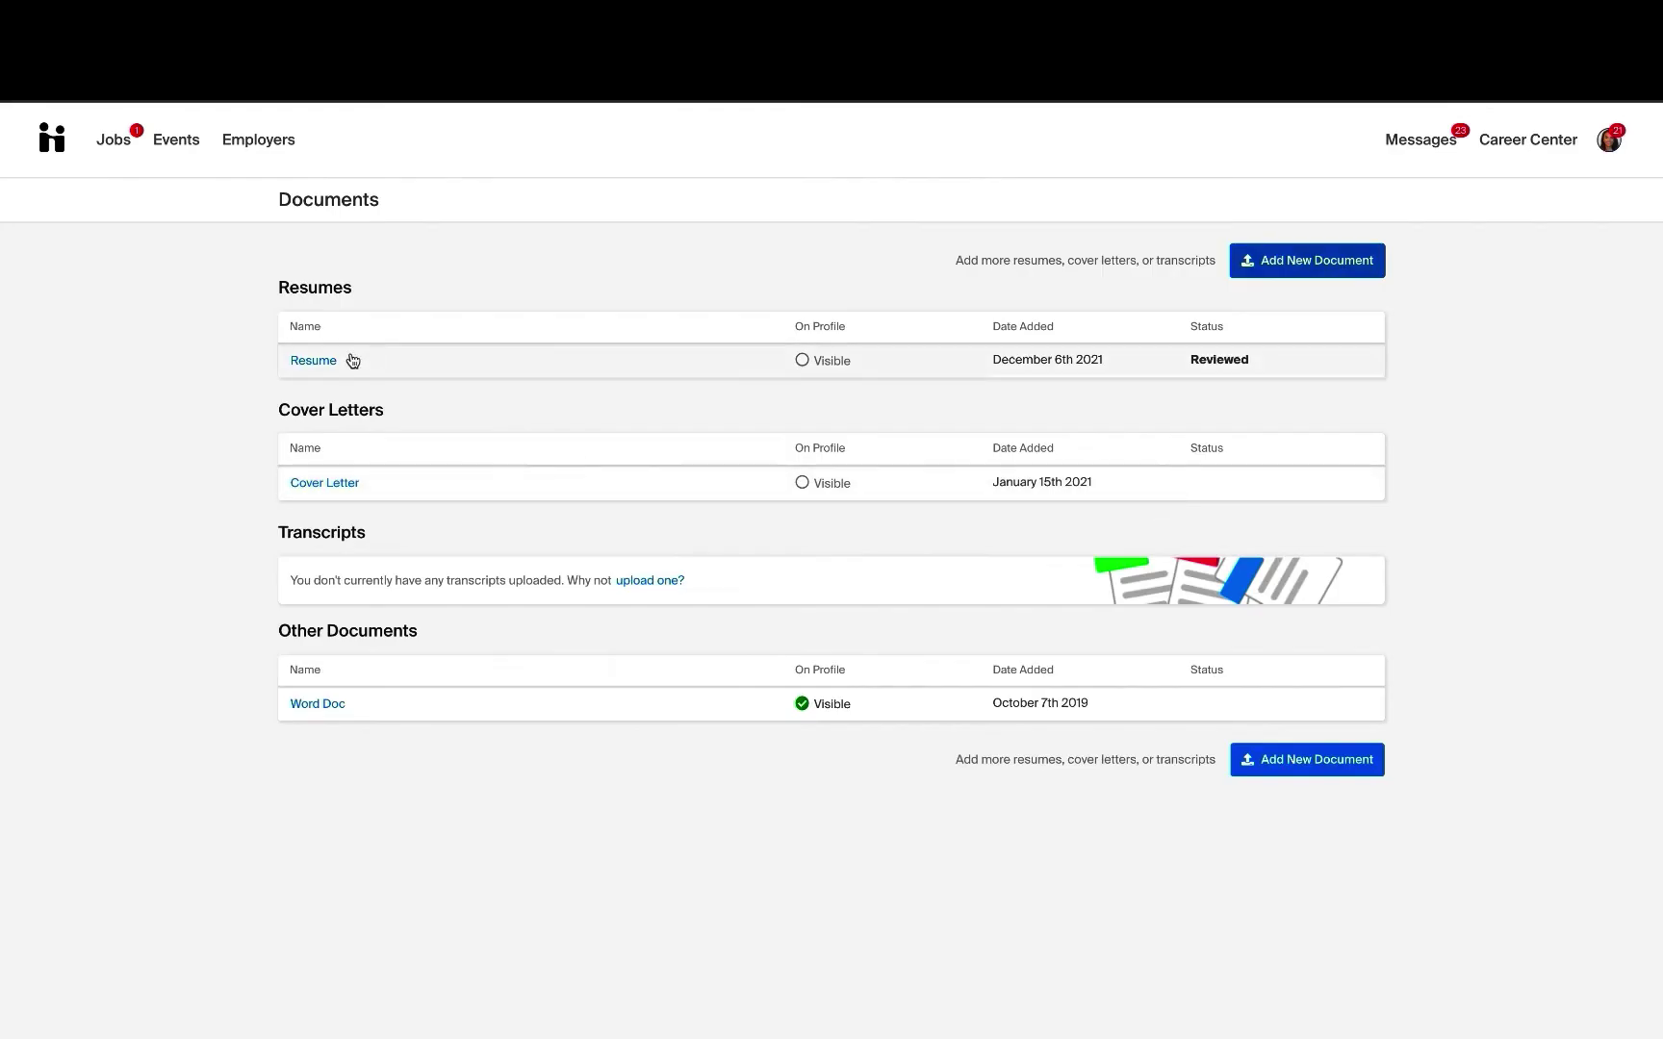
{"action": "left_click", "coordinate": [308, 362]}
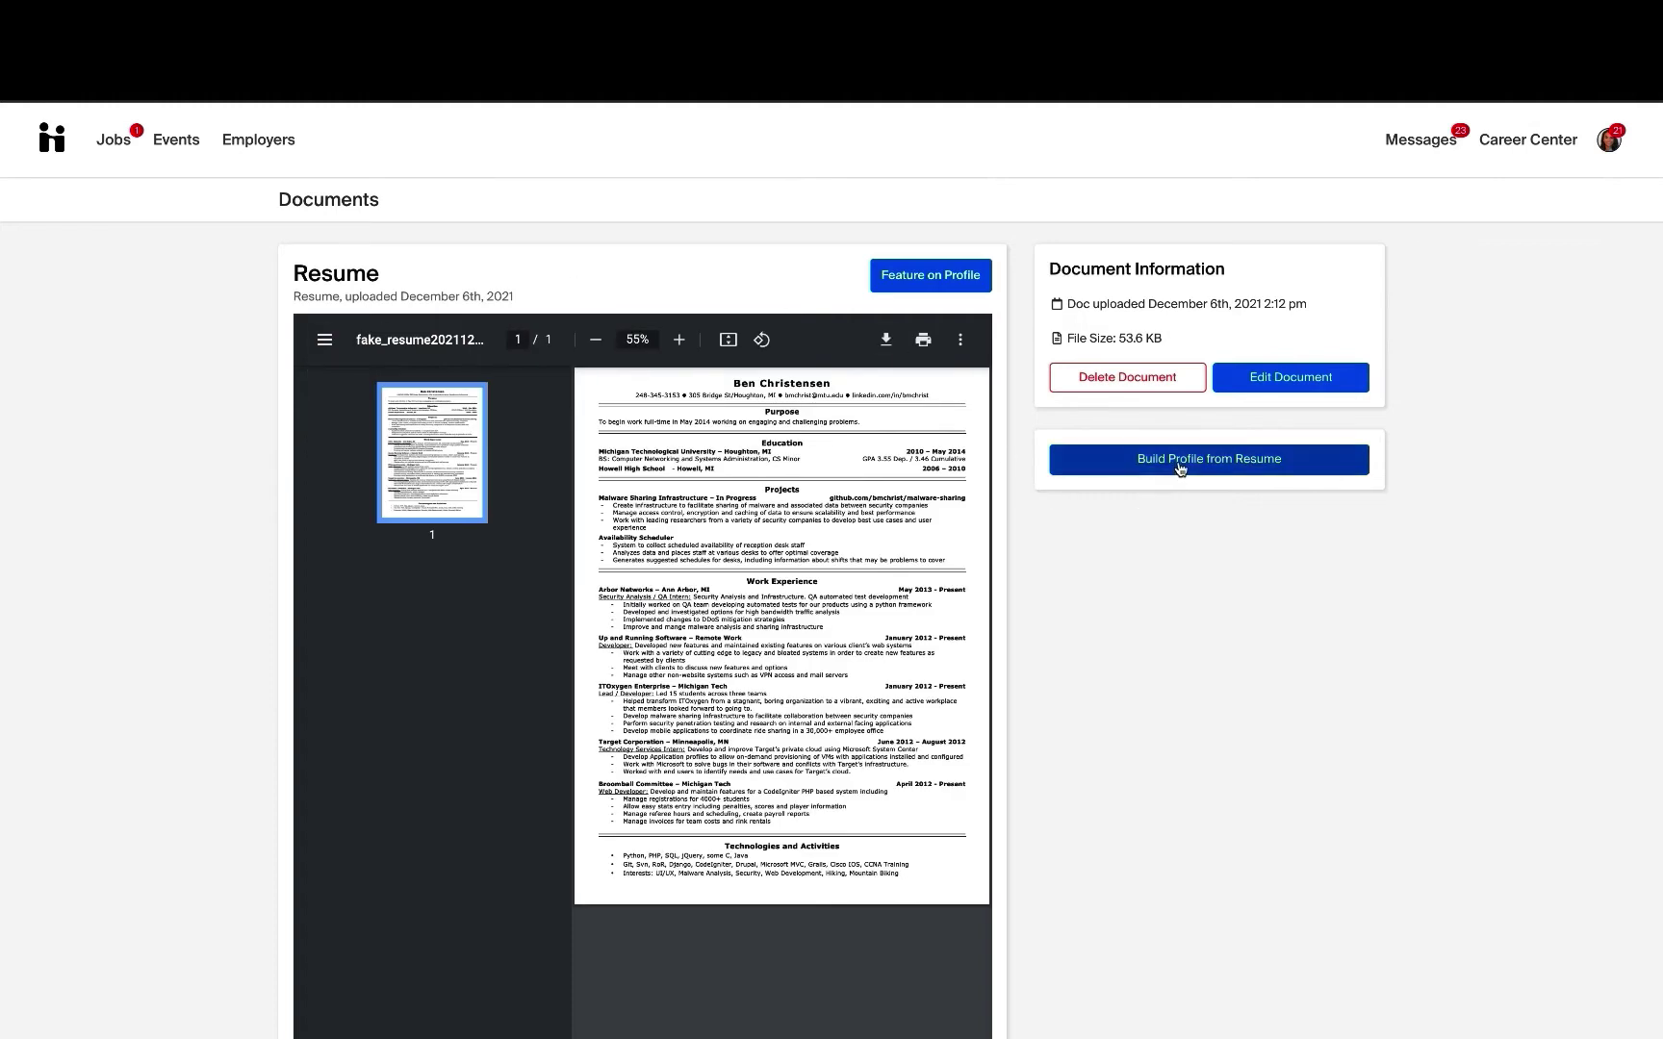
Build the profile from the resume and review entries like Michigan Technological University awaiting approval.
{"action": "left_click", "coordinate": [1185, 468]}
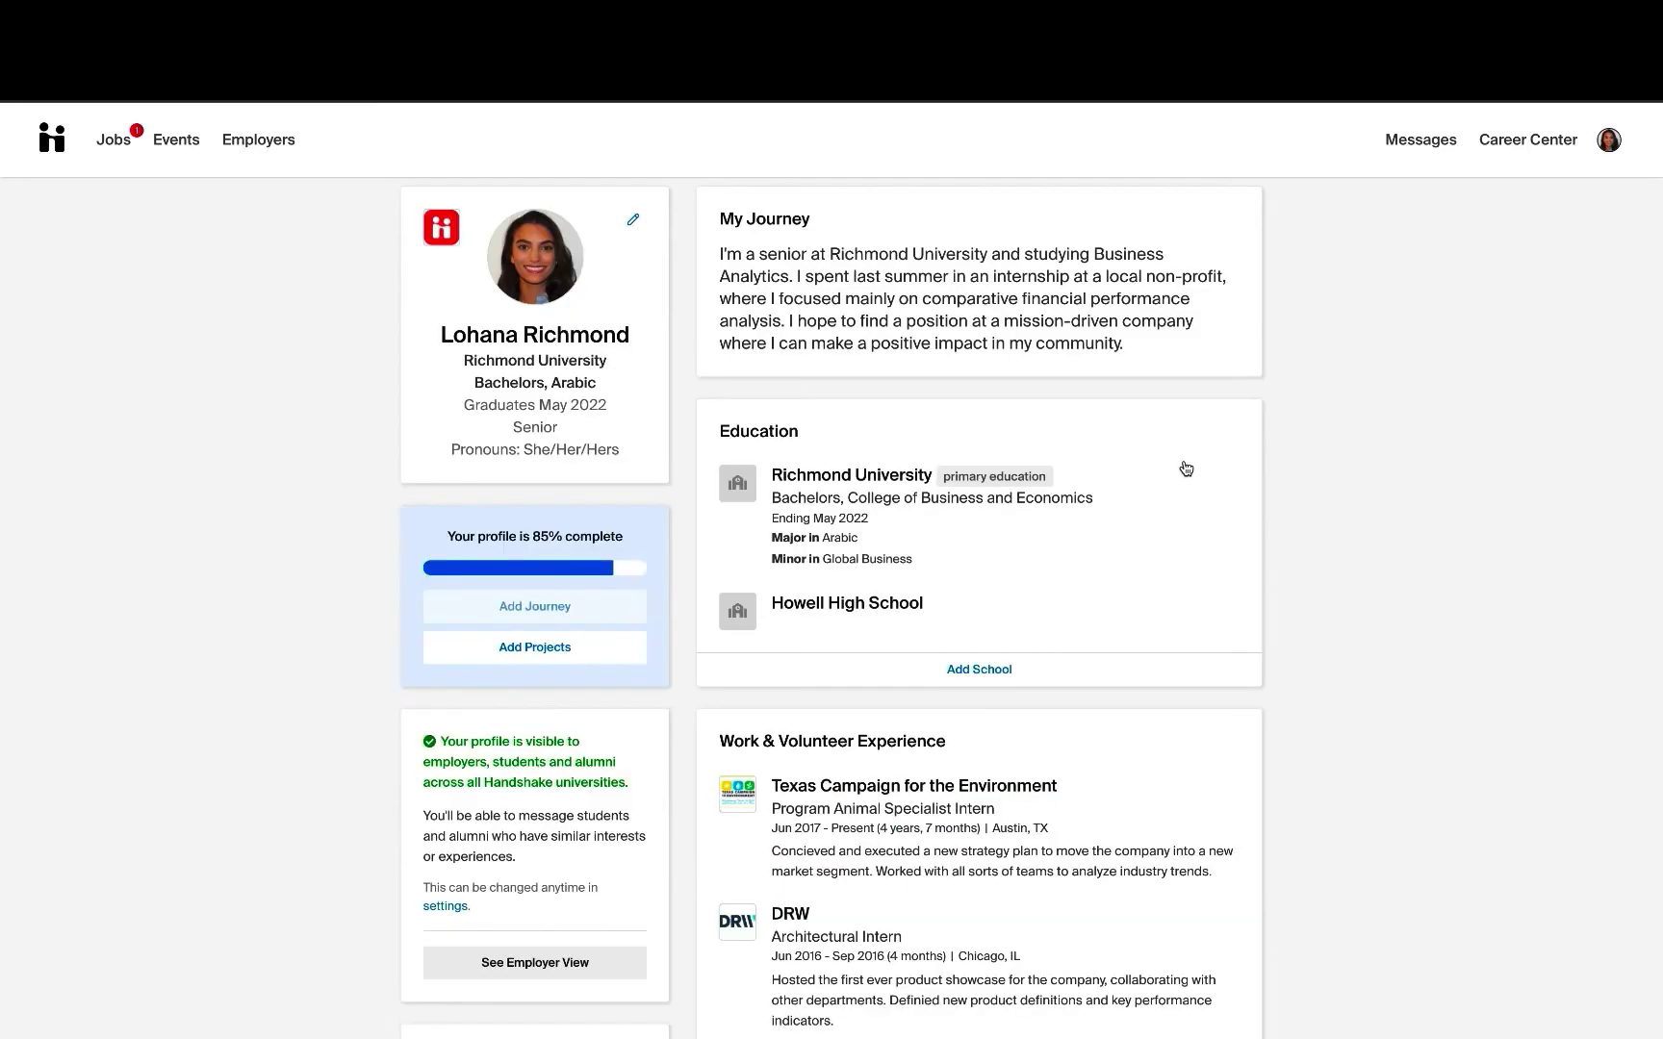
{"action": "scroll", "coordinate": [1186, 471], "scroll_direction": "down", "scroll_amount": 5}
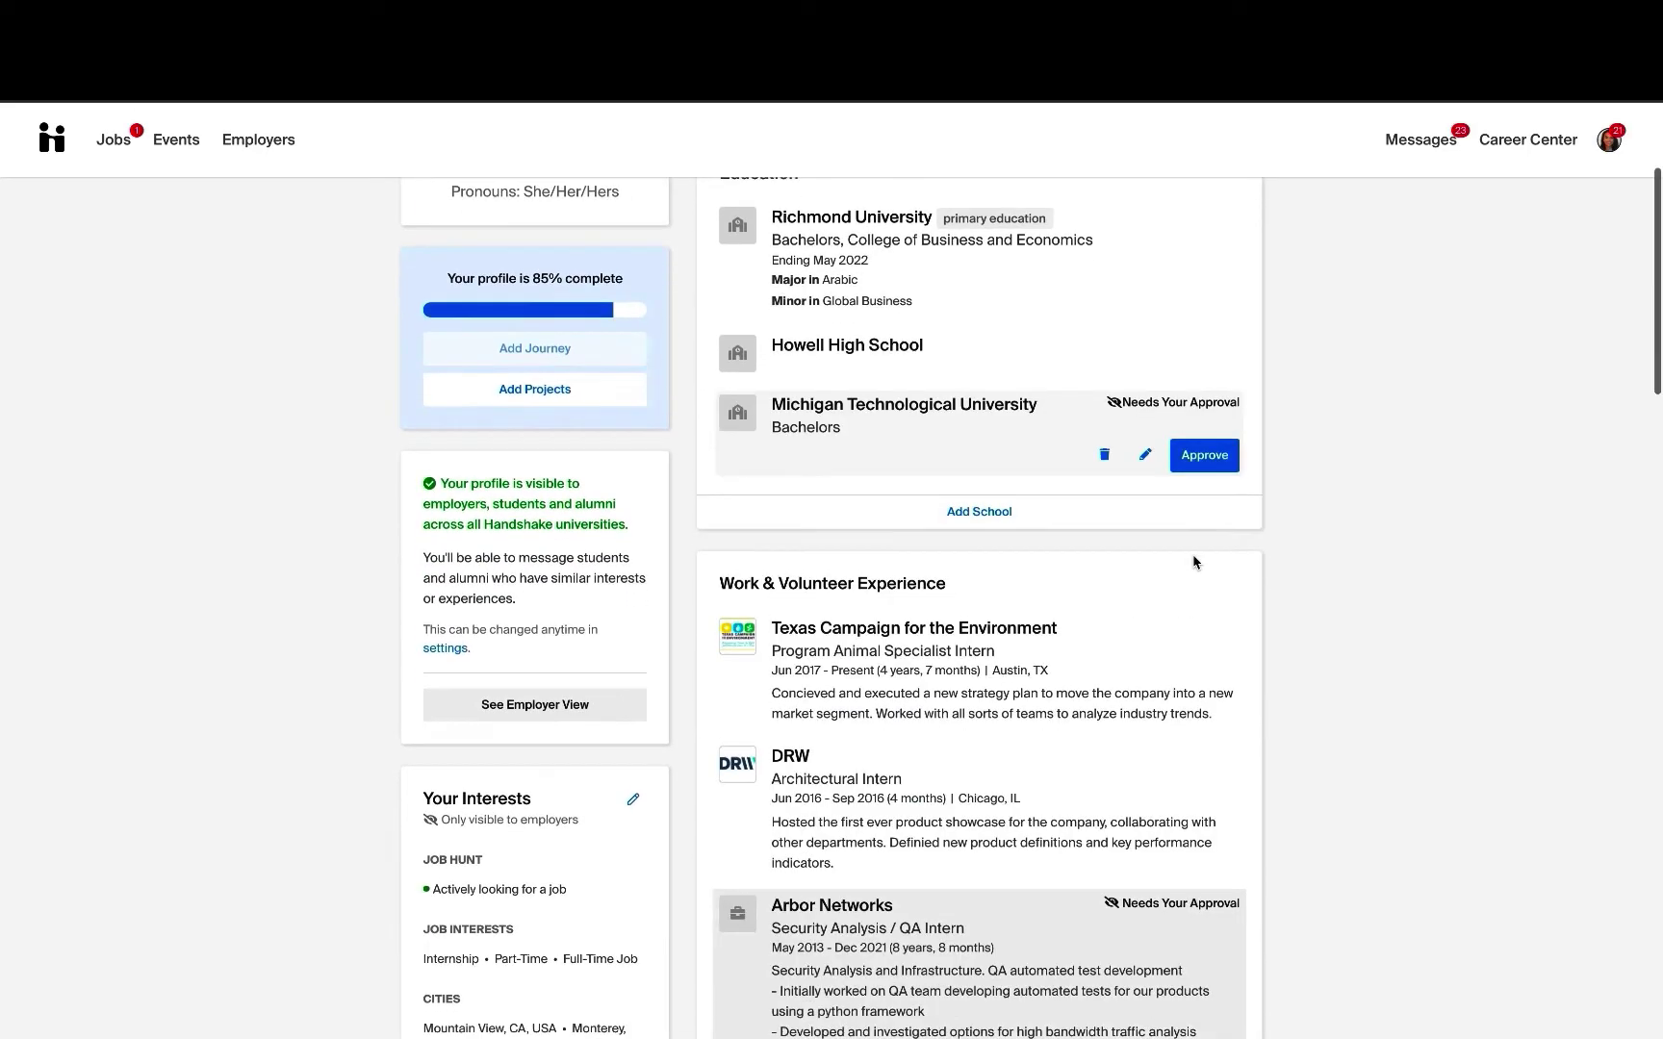
{"action": "scroll", "coordinate": [1193, 563], "scroll_direction": "down", "scroll_amount": 5}
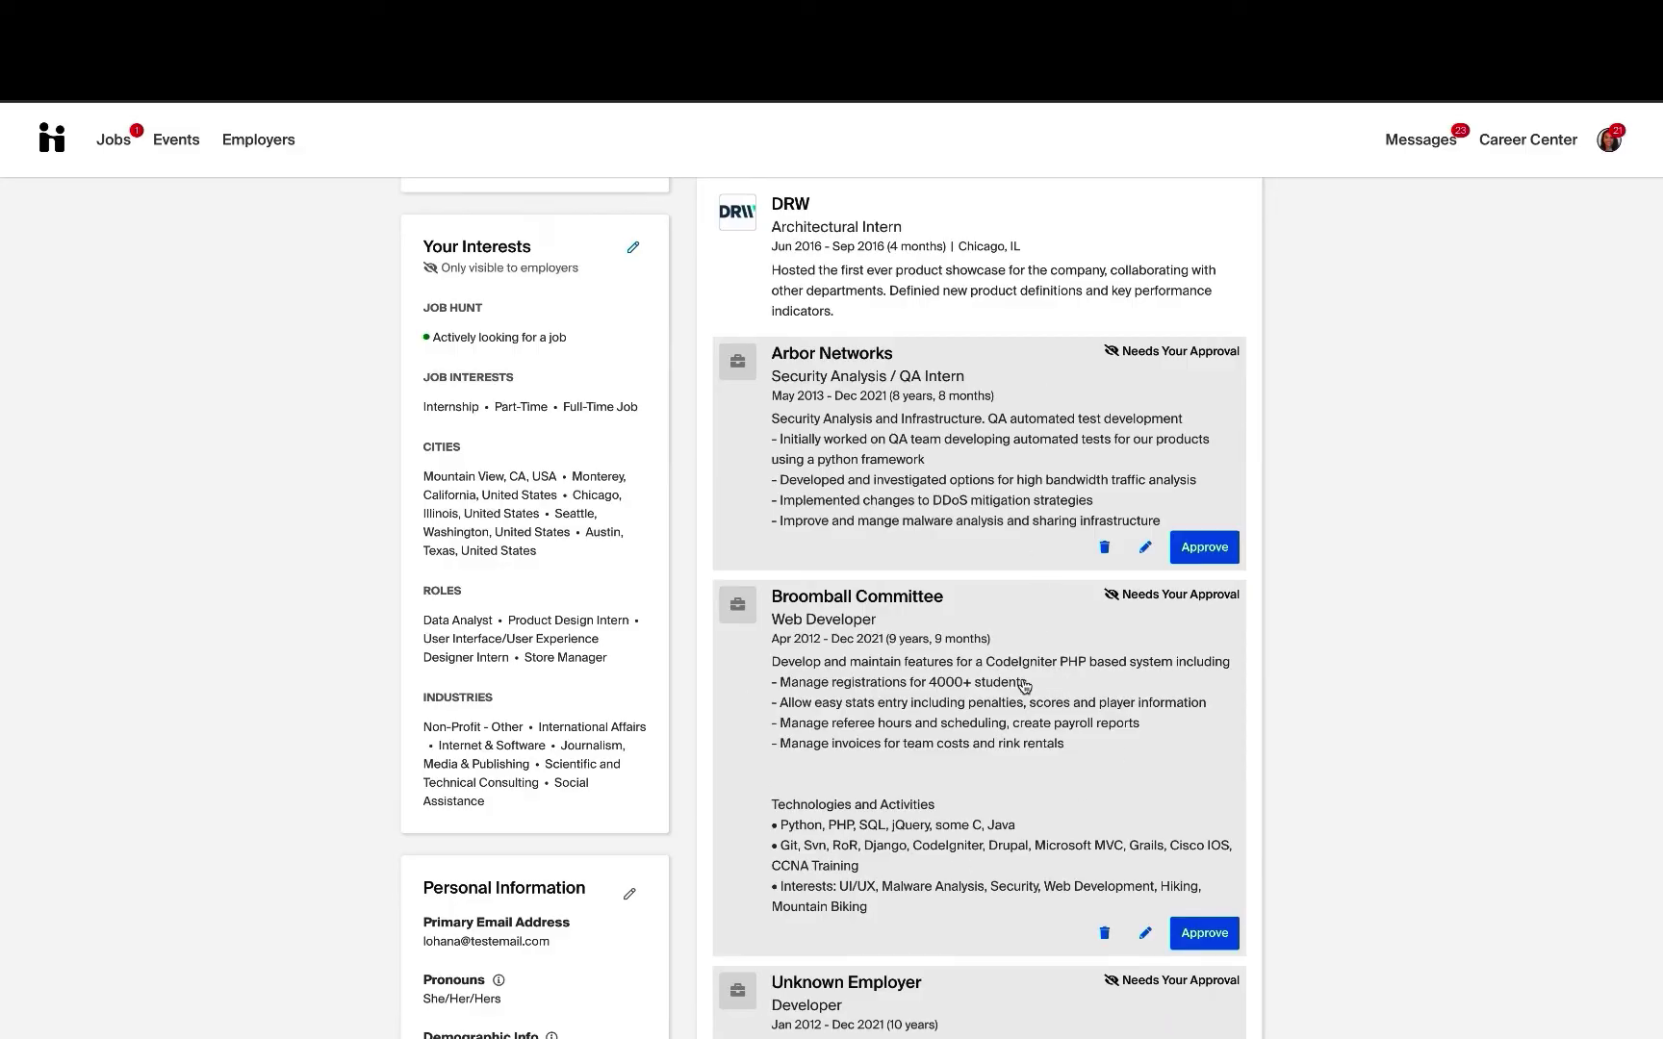
{"action": "scroll", "coordinate": [1024, 686], "scroll_direction": "down", "scroll_amount": 3}
{"action": "scroll", "coordinate": [1024, 686], "scroll_direction": "down", "scroll_amount": 2}
{"action": "scroll", "coordinate": [1063, 750], "scroll_direction": "down", "scroll_amount": 3}
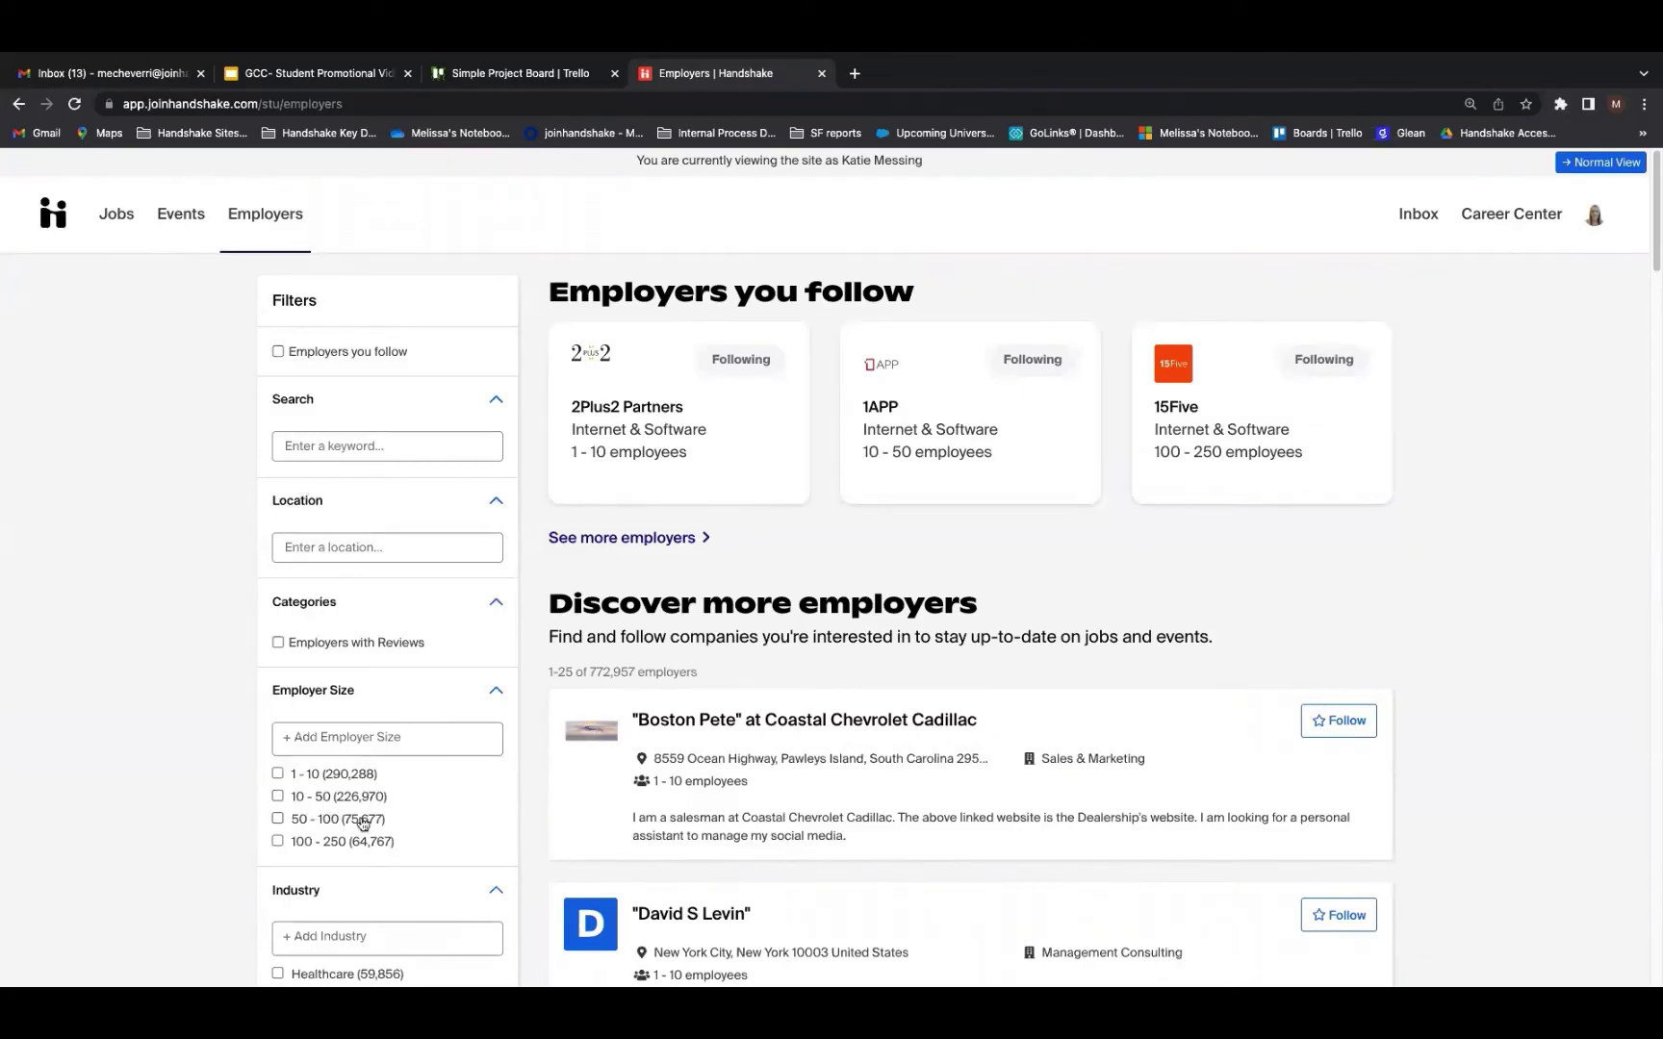
Filter employers to the Internet & Software industry and 100-250 employees.
{"action": "scroll", "coordinate": [351, 826], "scroll_direction": "down", "scroll_amount": 1}
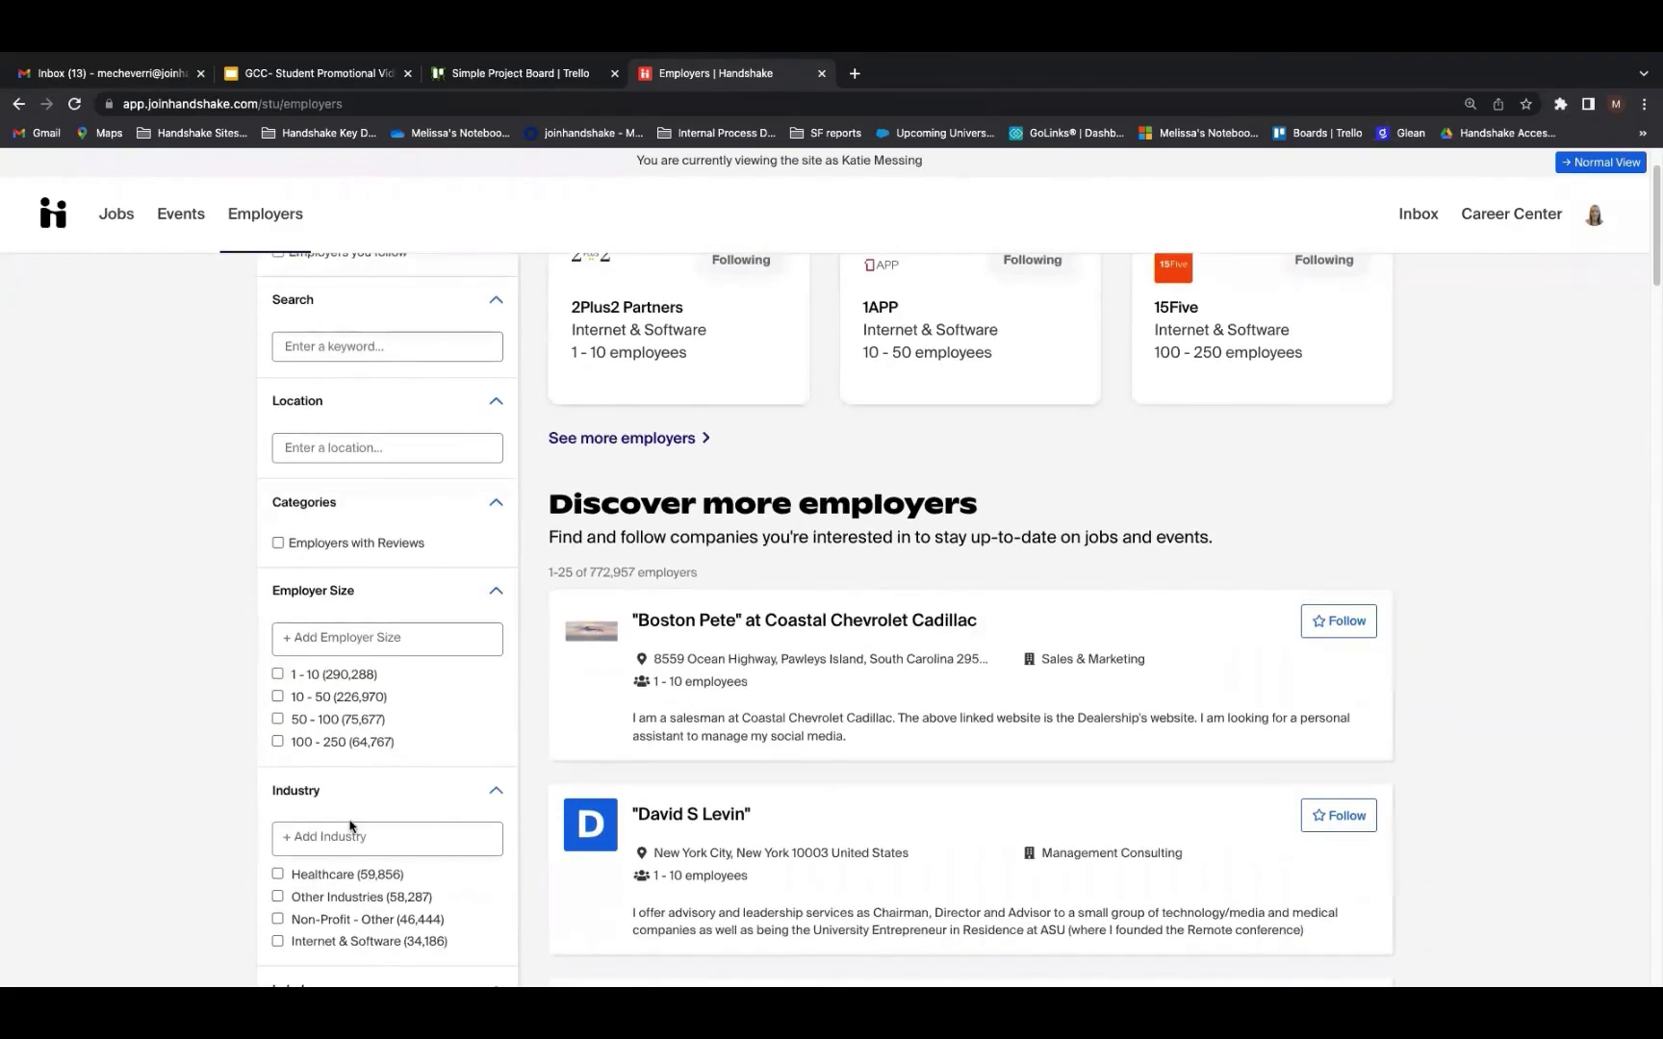
{"action": "left_click", "coordinate": [277, 942]}
{"action": "scroll", "coordinate": [246, 865], "scroll_direction": "down", "scroll_amount": 2}
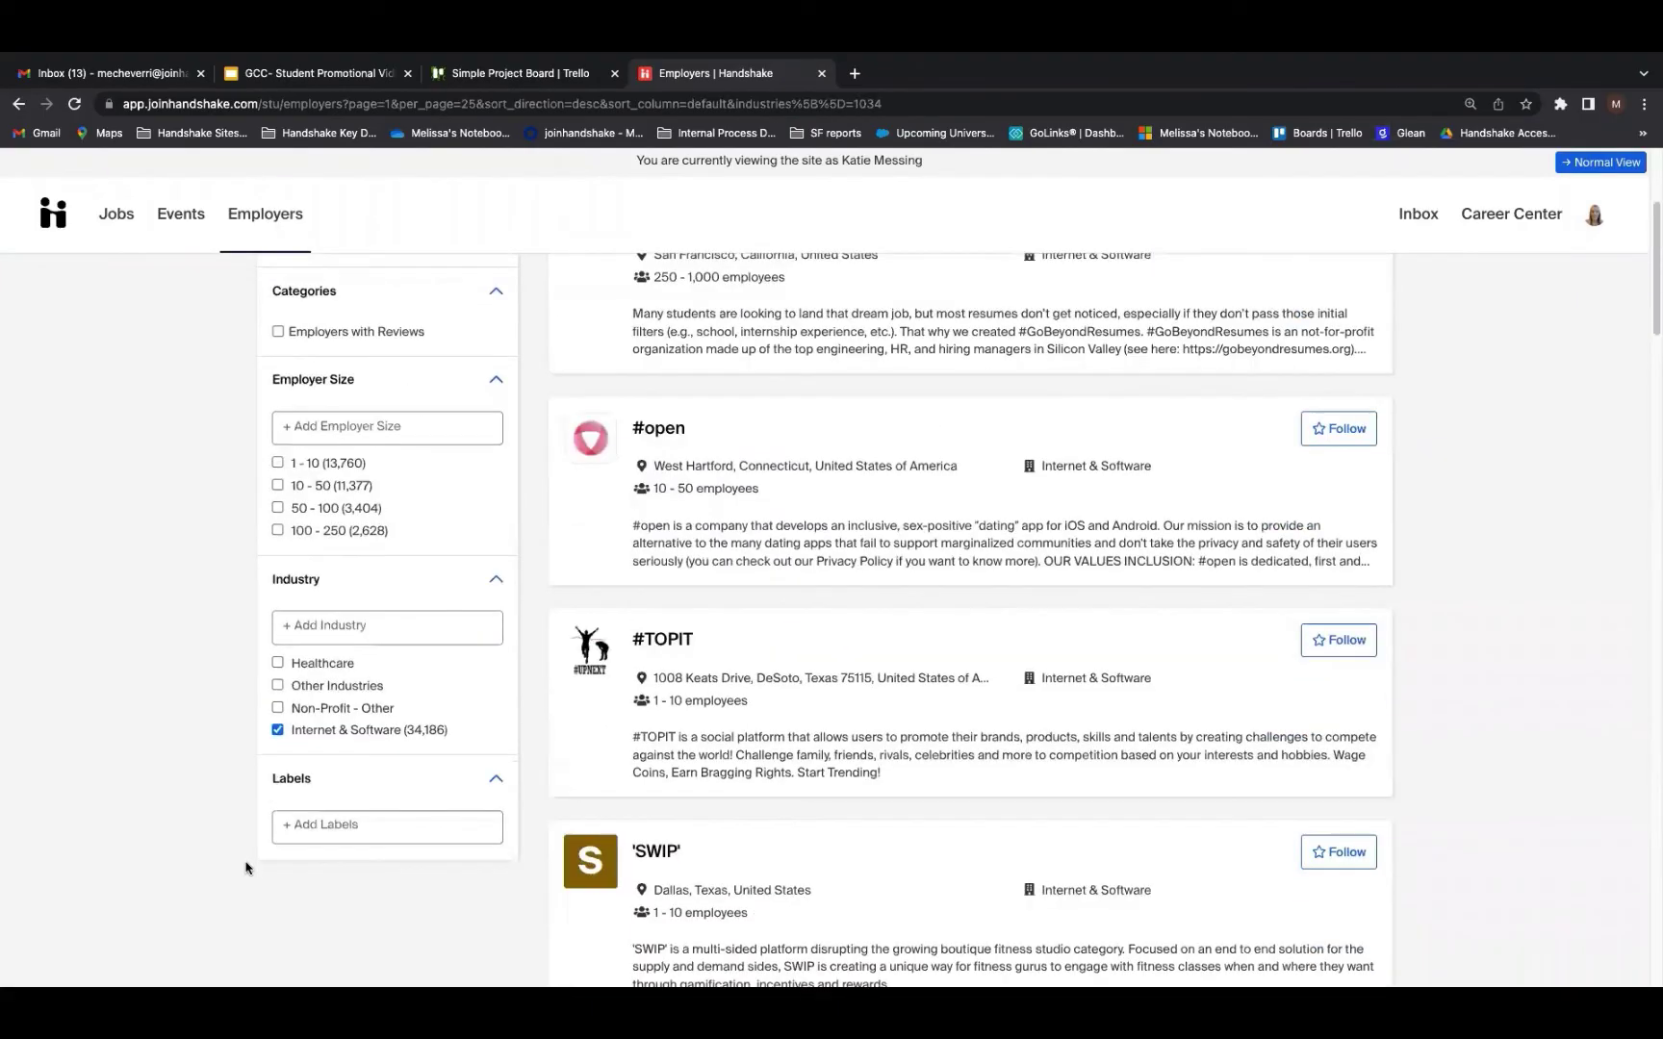
{"action": "left_click", "coordinate": [277, 530]}
{"action": "scroll", "coordinate": [327, 541], "scroll_direction": "up", "scroll_amount": 1}
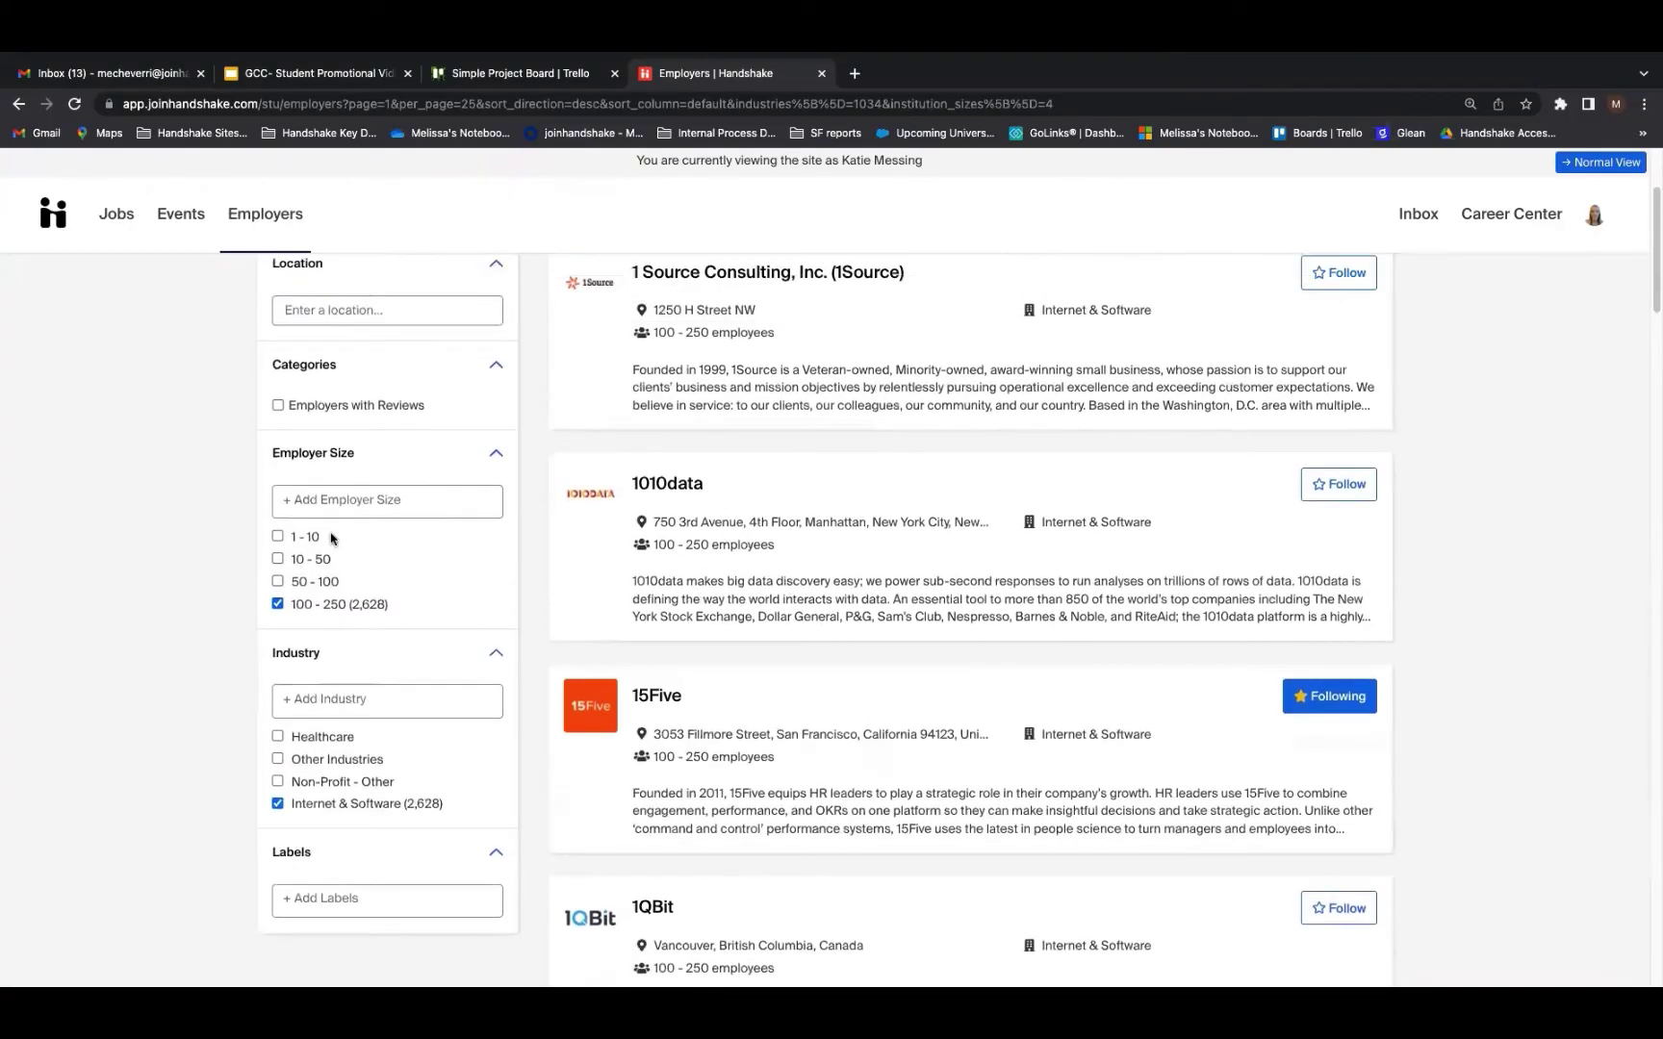
{"action": "scroll", "coordinate": [329, 539], "scroll_direction": "up", "scroll_amount": 1}
{"action": "scroll", "coordinate": [751, 614], "scroll_direction": "up", "scroll_amount": 1}
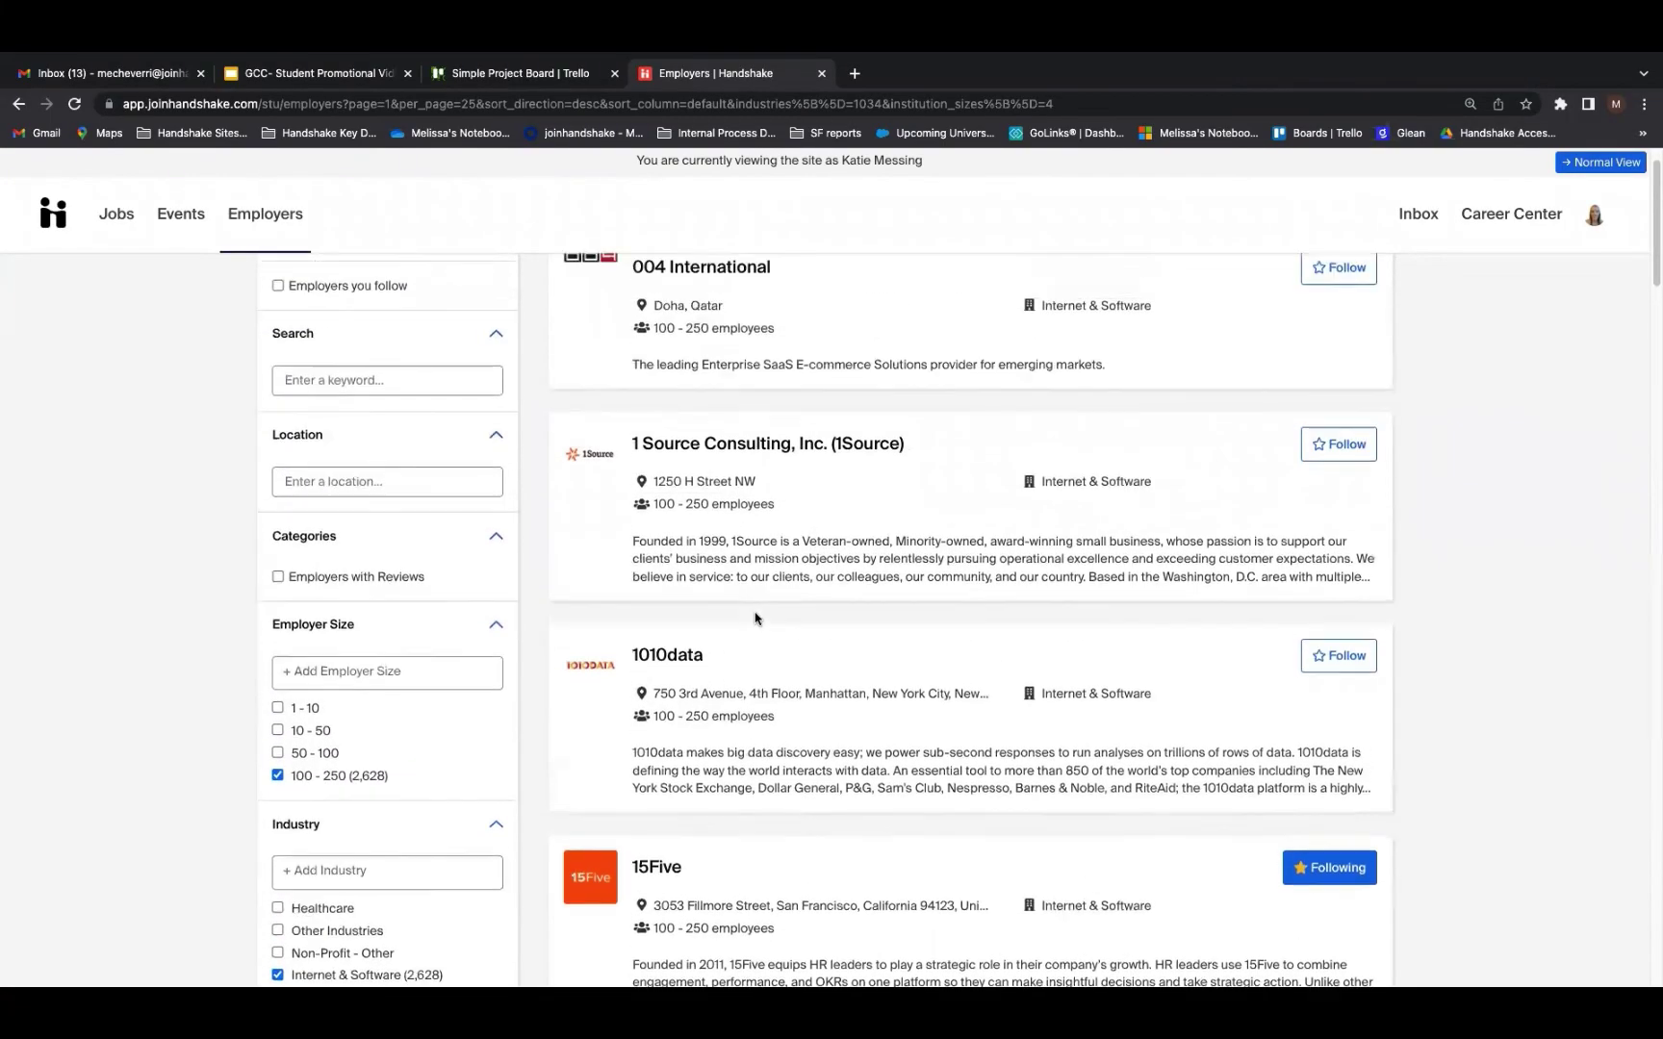
{"action": "scroll", "coordinate": [754, 618], "scroll_direction": "up", "scroll_amount": 1}
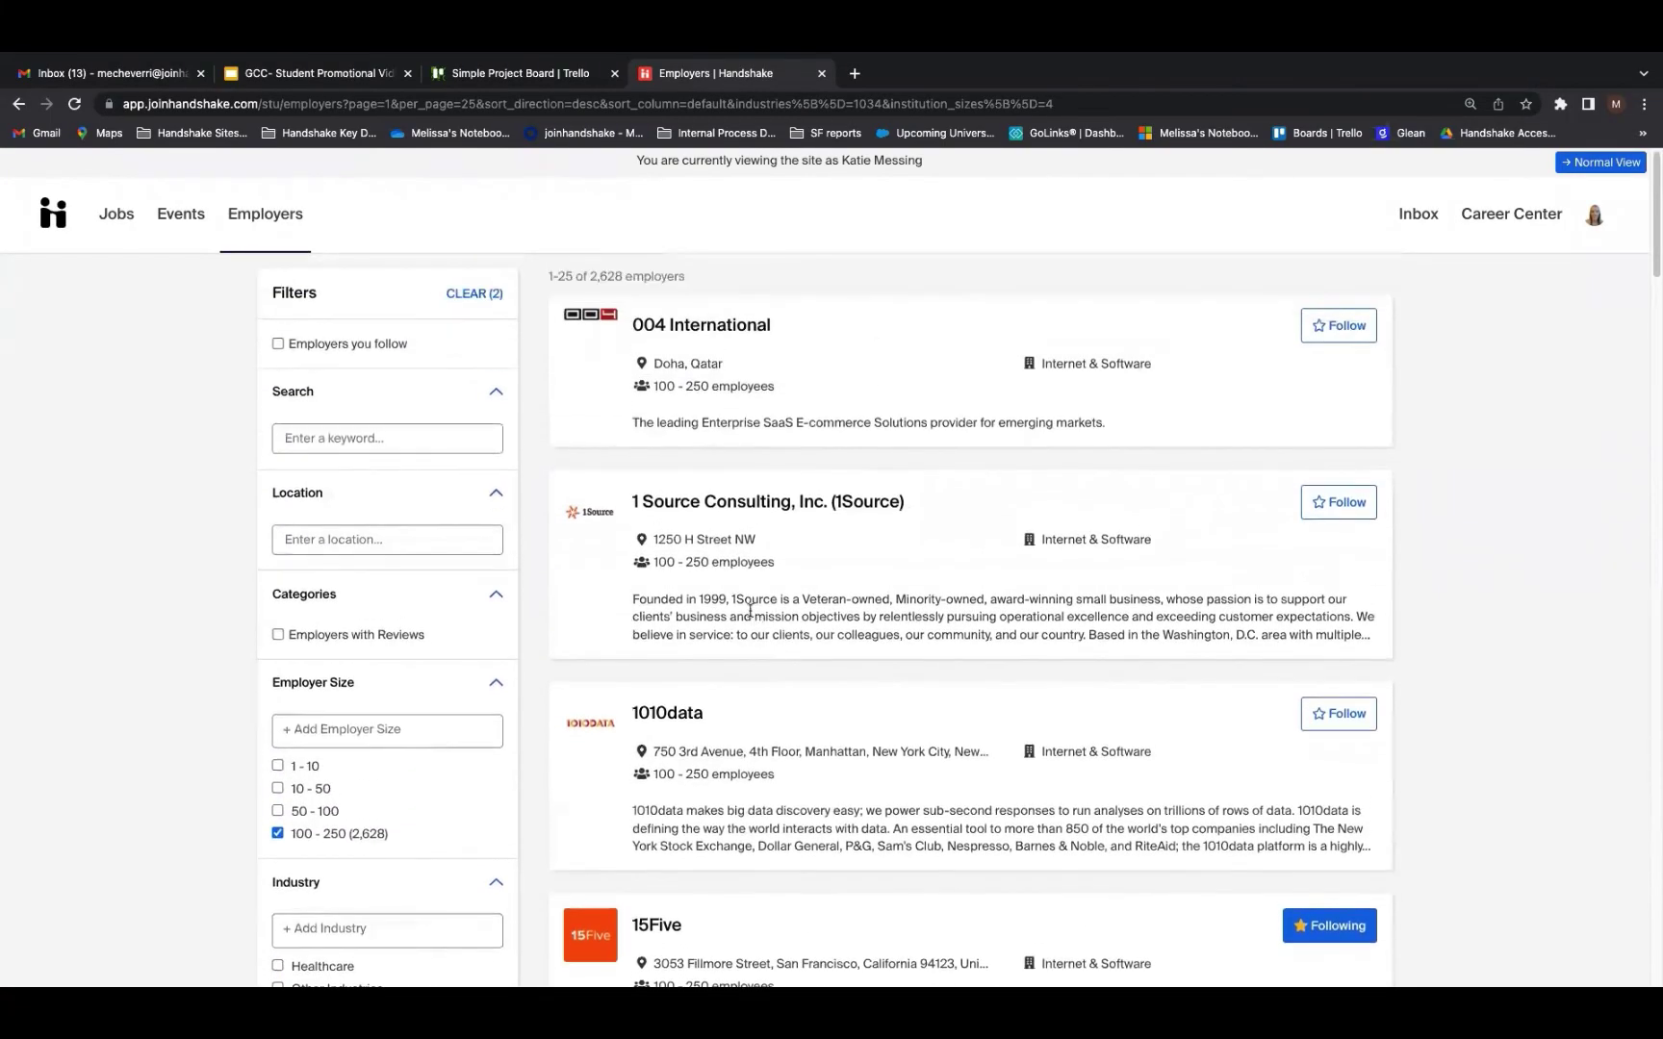
Add a New York City location filter and follow Aberdeen.
{"action": "left_click", "coordinate": [330, 535]}
{"action": "type", "text": "new yok"}
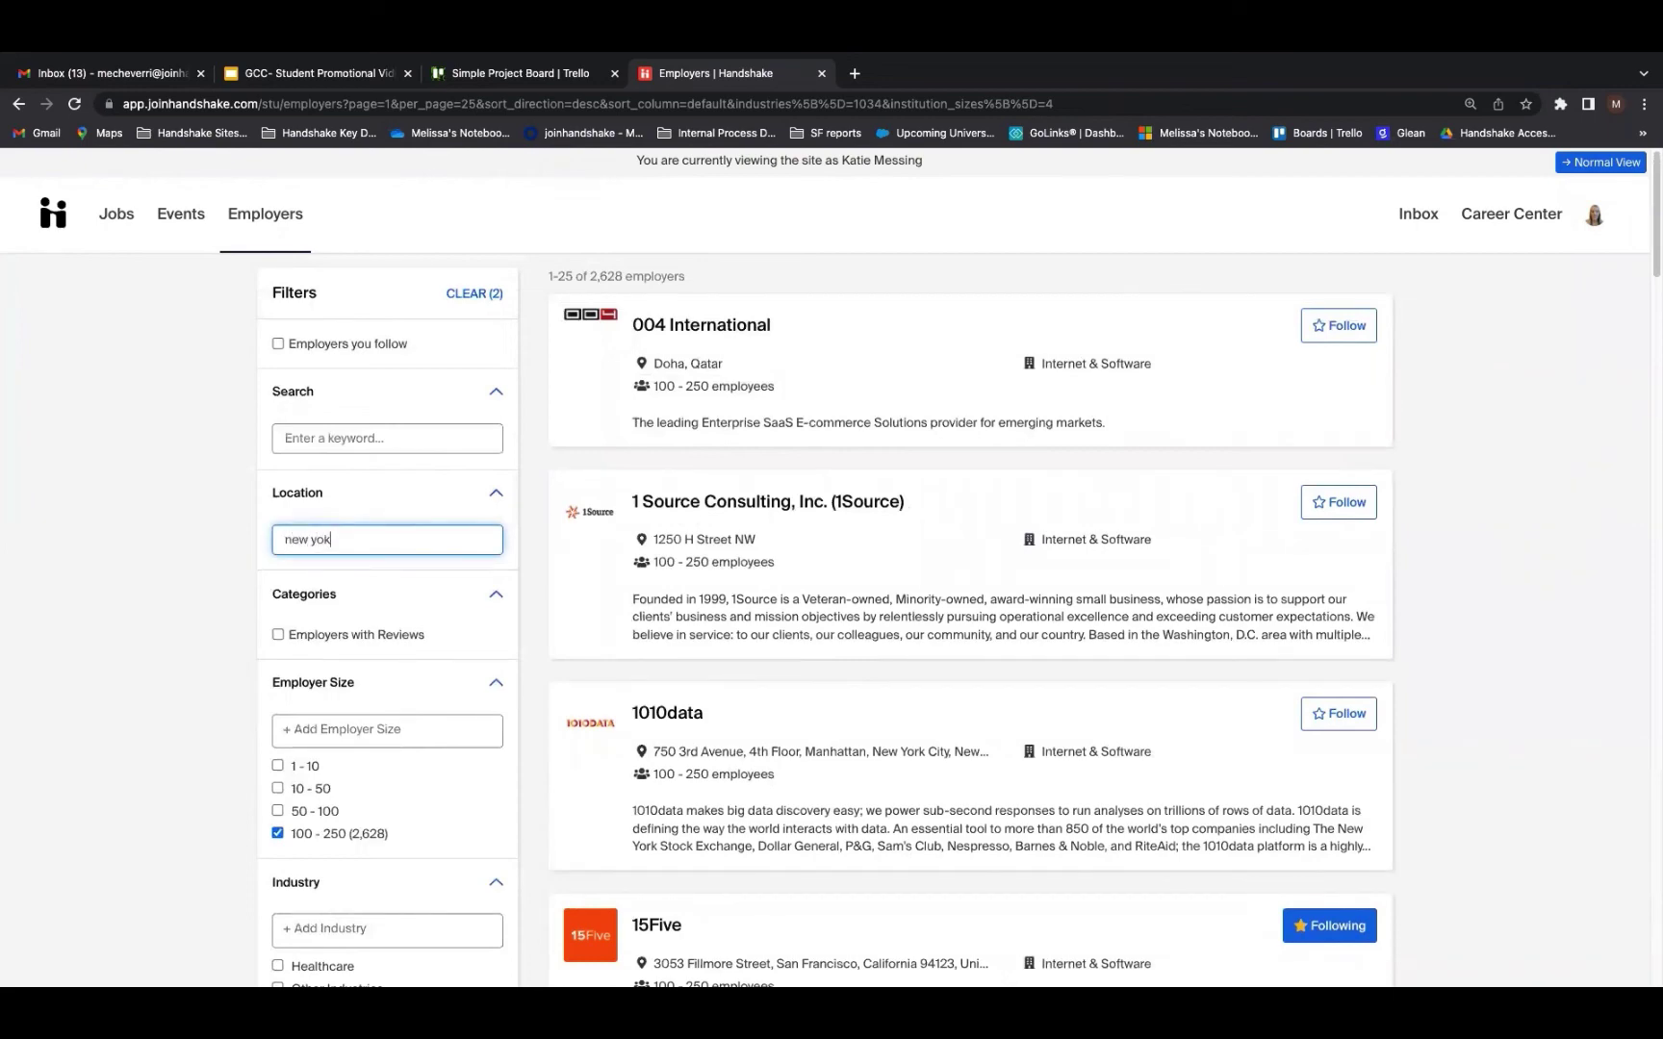
{"action": "key", "text": "BackSpace"}
{"action": "type", "text": "rk"}
{"action": "left_click", "coordinate": [348, 582]}
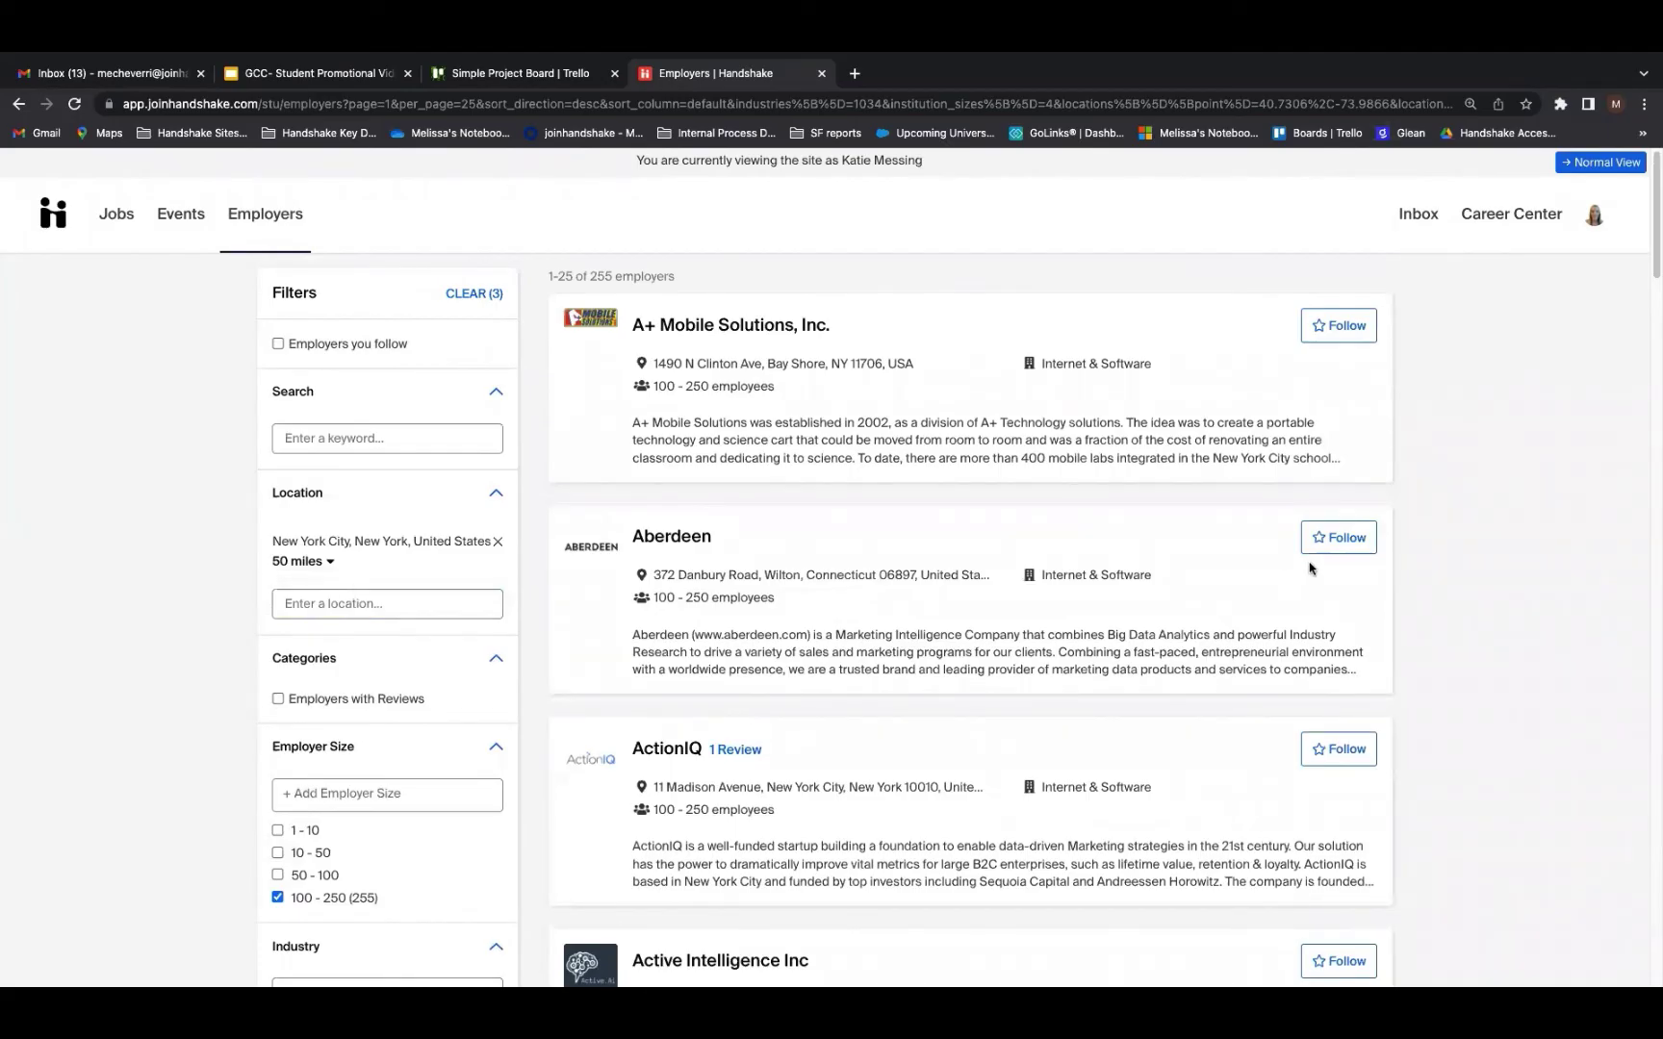
{"action": "left_click", "coordinate": [1324, 539]}
{"action": "scroll", "coordinate": [1326, 626], "scroll_direction": "down", "scroll_amount": 3}
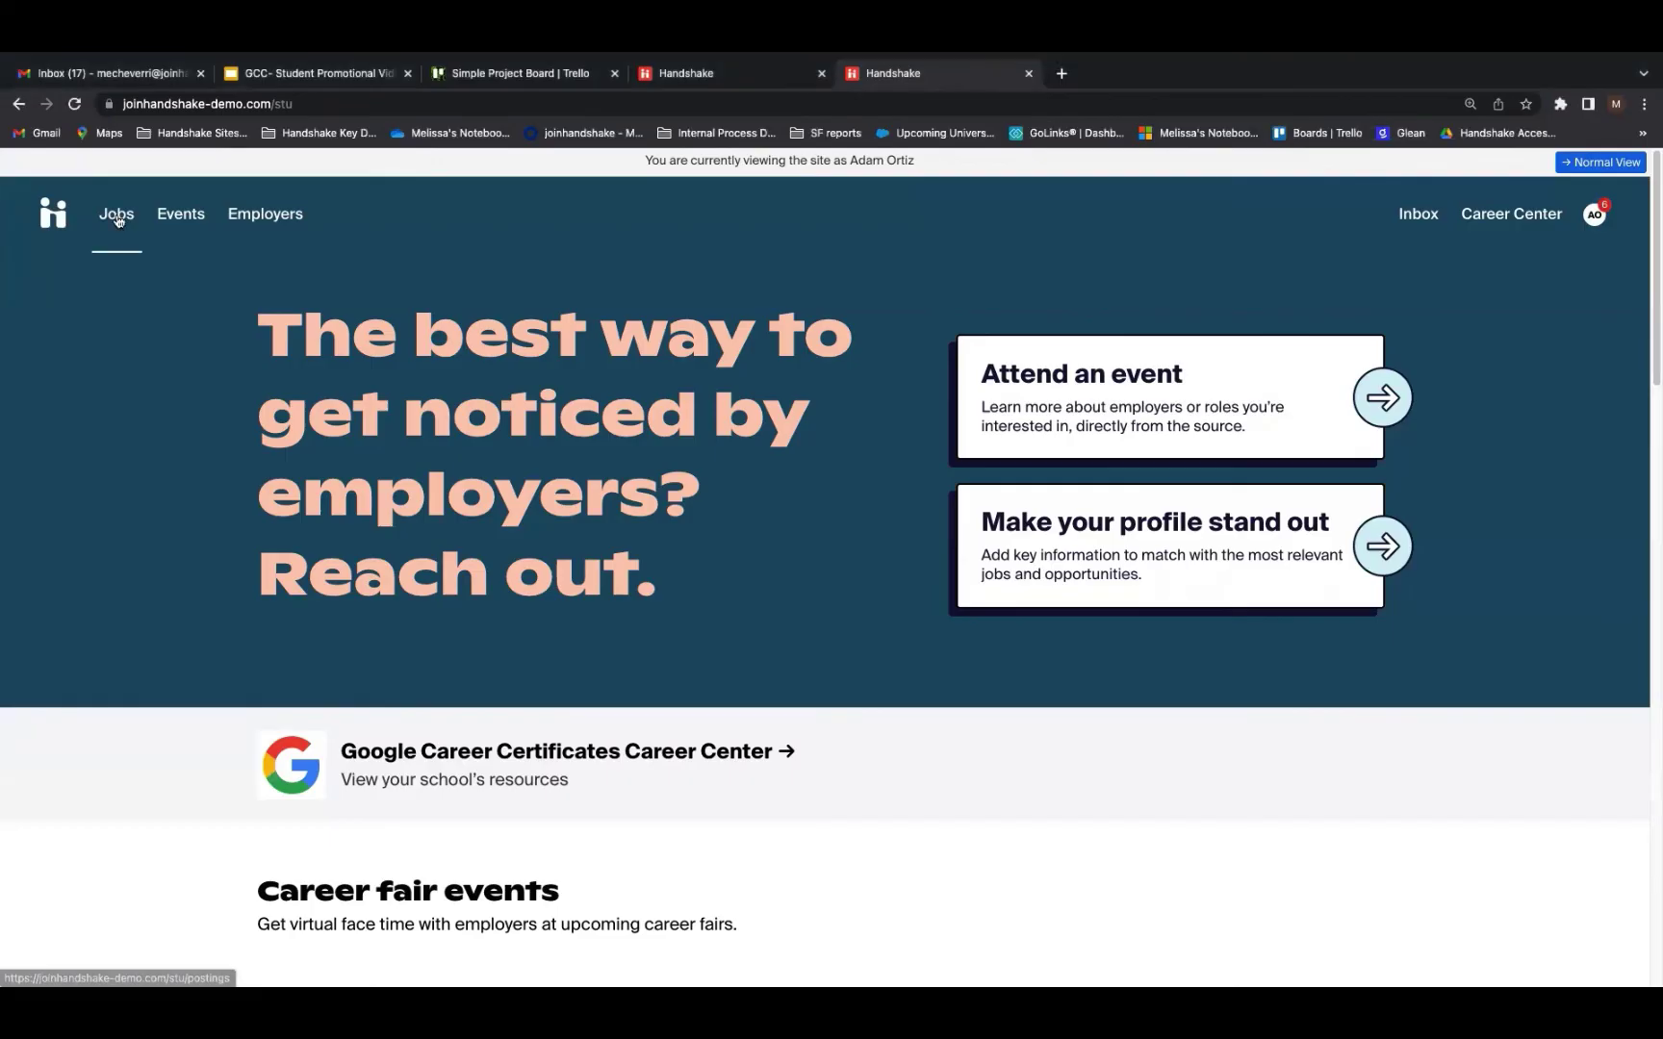
Filter job postings by the IT Analysts and Consultants role and show the results.
{"action": "left_click", "coordinate": [116, 219]}
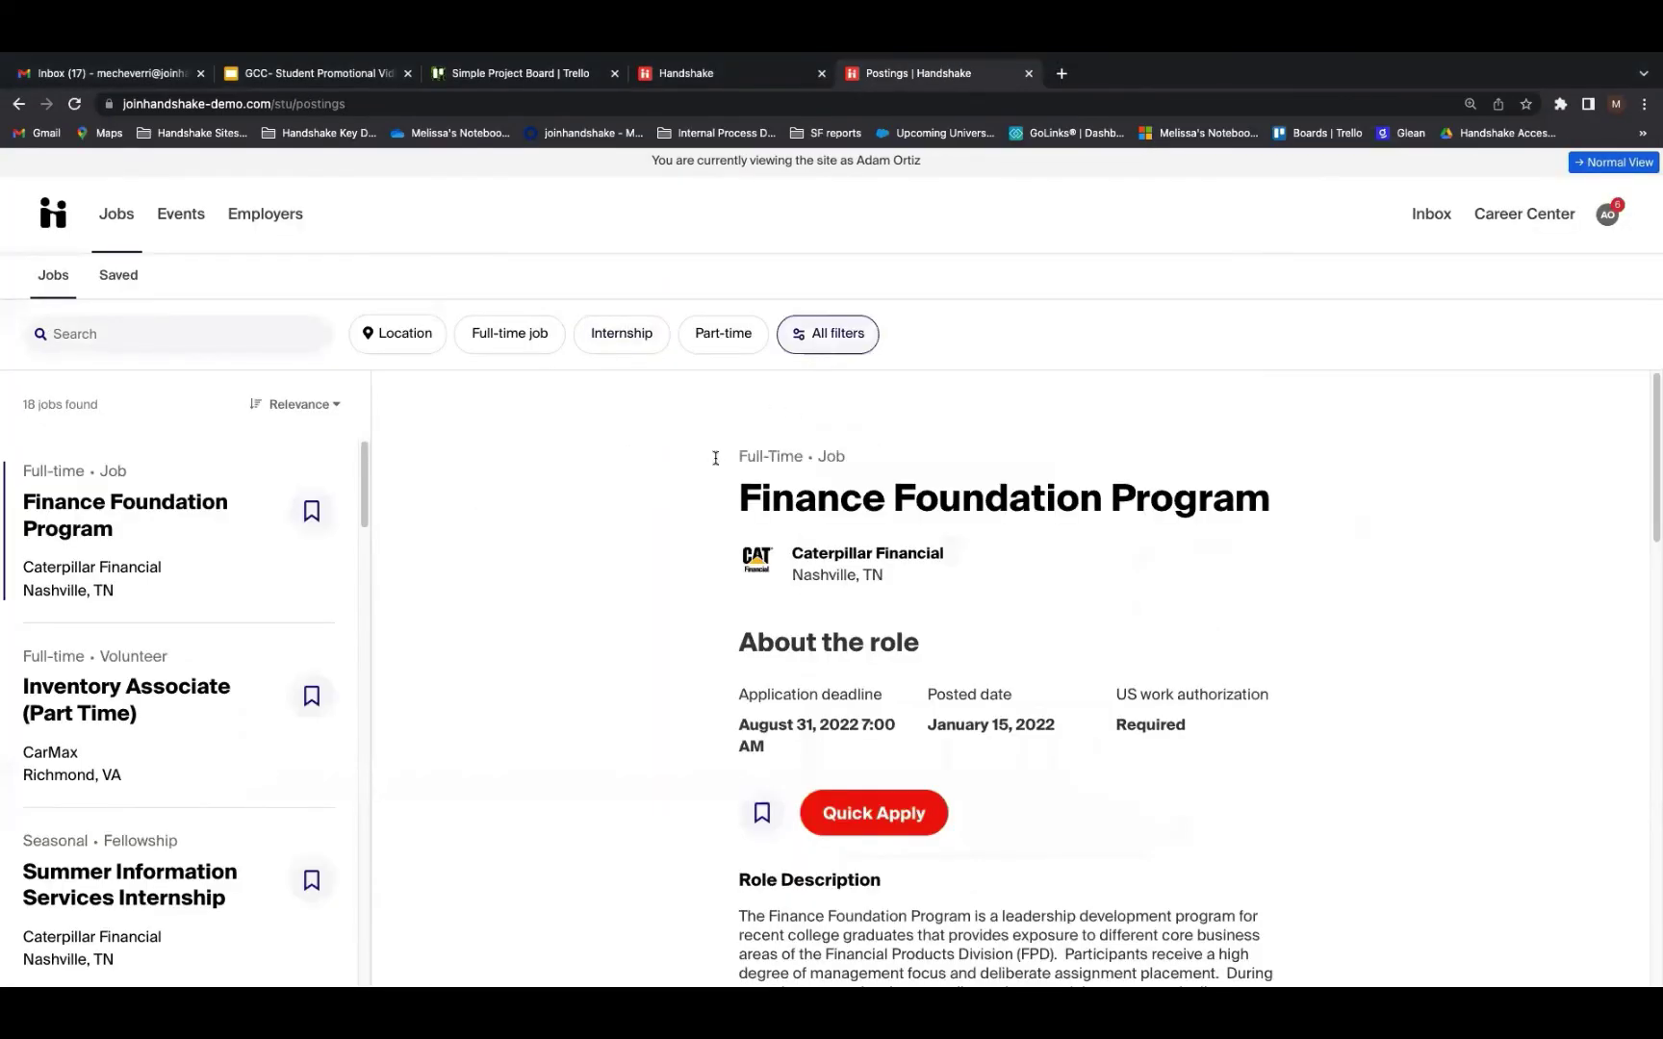
{"action": "left_click", "coordinate": [825, 333]}
{"action": "scroll", "coordinate": [553, 634], "scroll_direction": "down", "scroll_amount": 1}
{"action": "scroll", "coordinate": [553, 633], "scroll_direction": "down", "scroll_amount": 5}
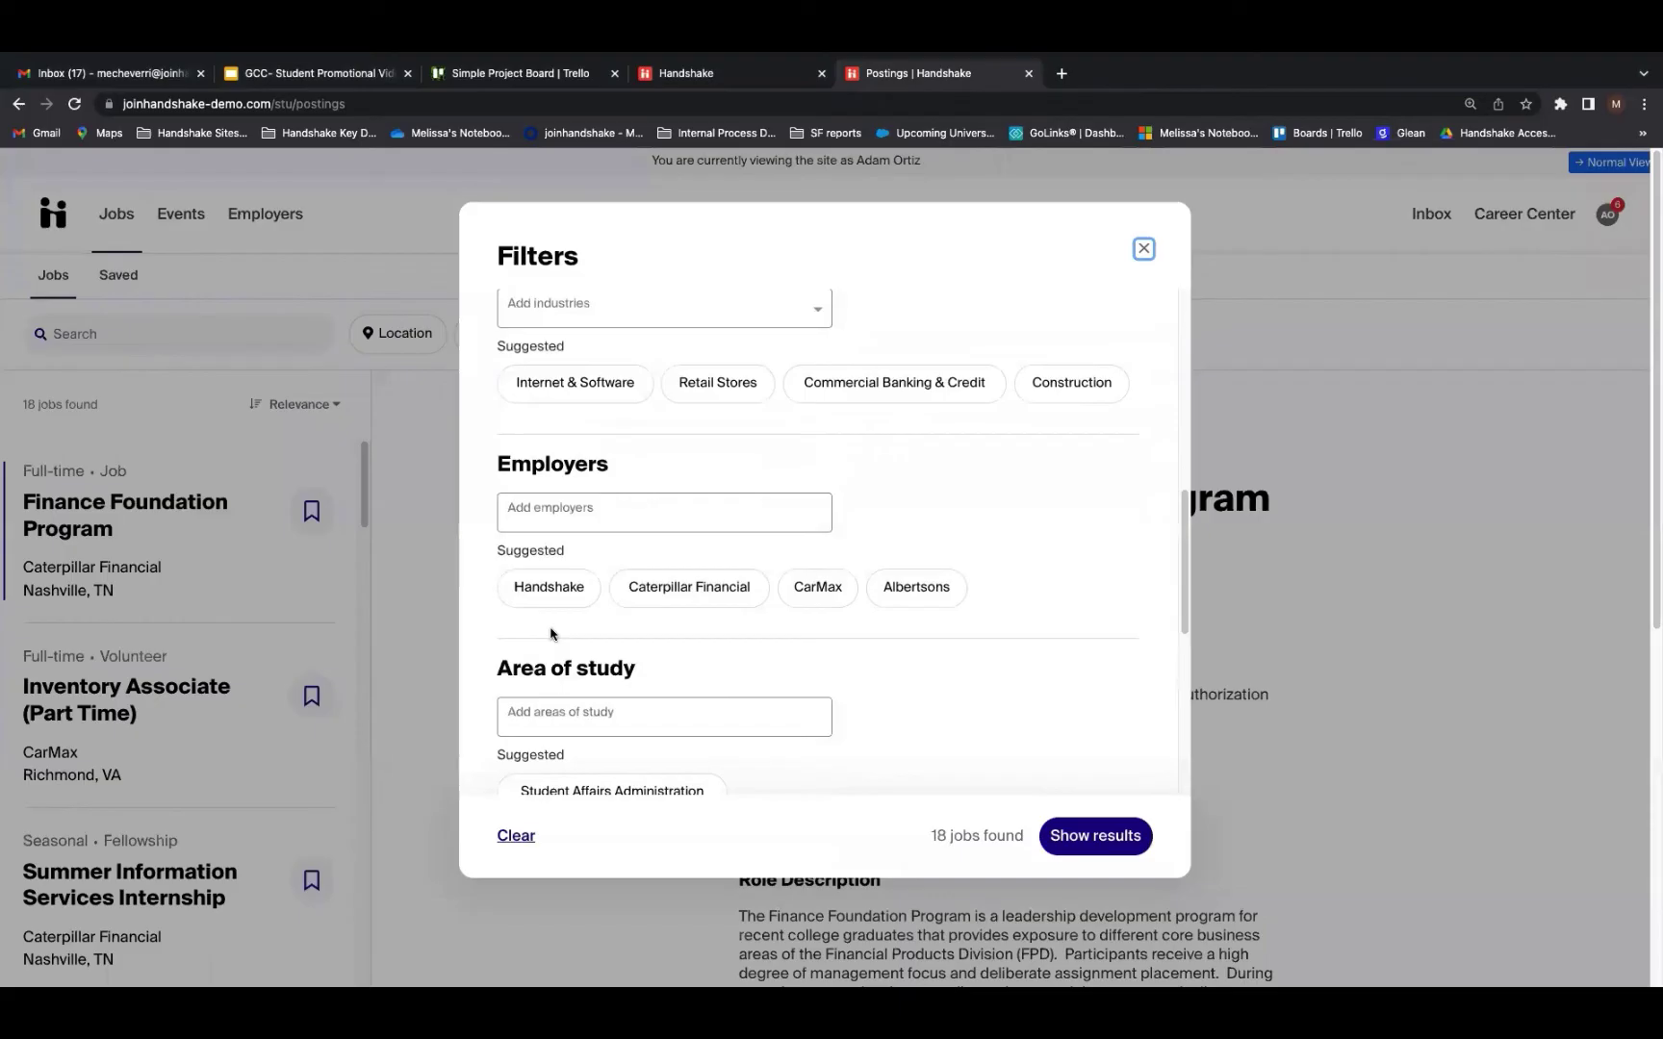
{"action": "scroll", "coordinate": [553, 633], "scroll_direction": "down", "scroll_amount": 3}
{"action": "scroll", "coordinate": [553, 633], "scroll_direction": "up", "scroll_amount": 10}
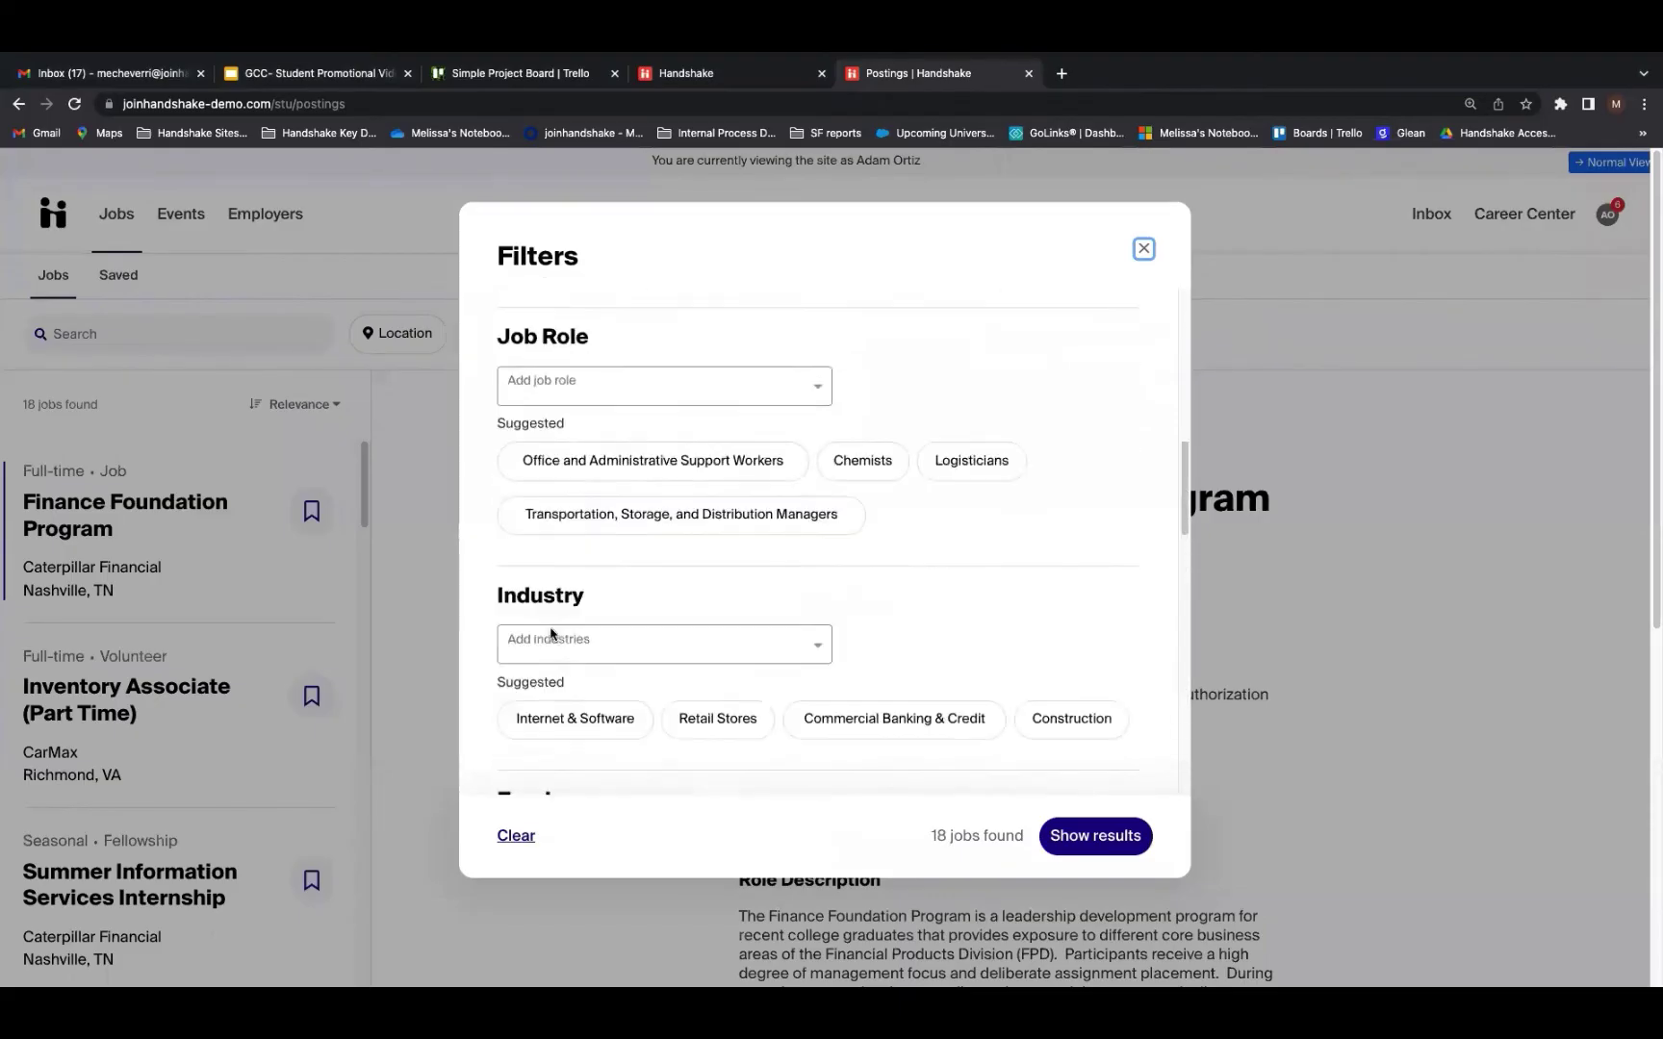
{"action": "scroll", "coordinate": [553, 635], "scroll_direction": "down", "scroll_amount": 4}
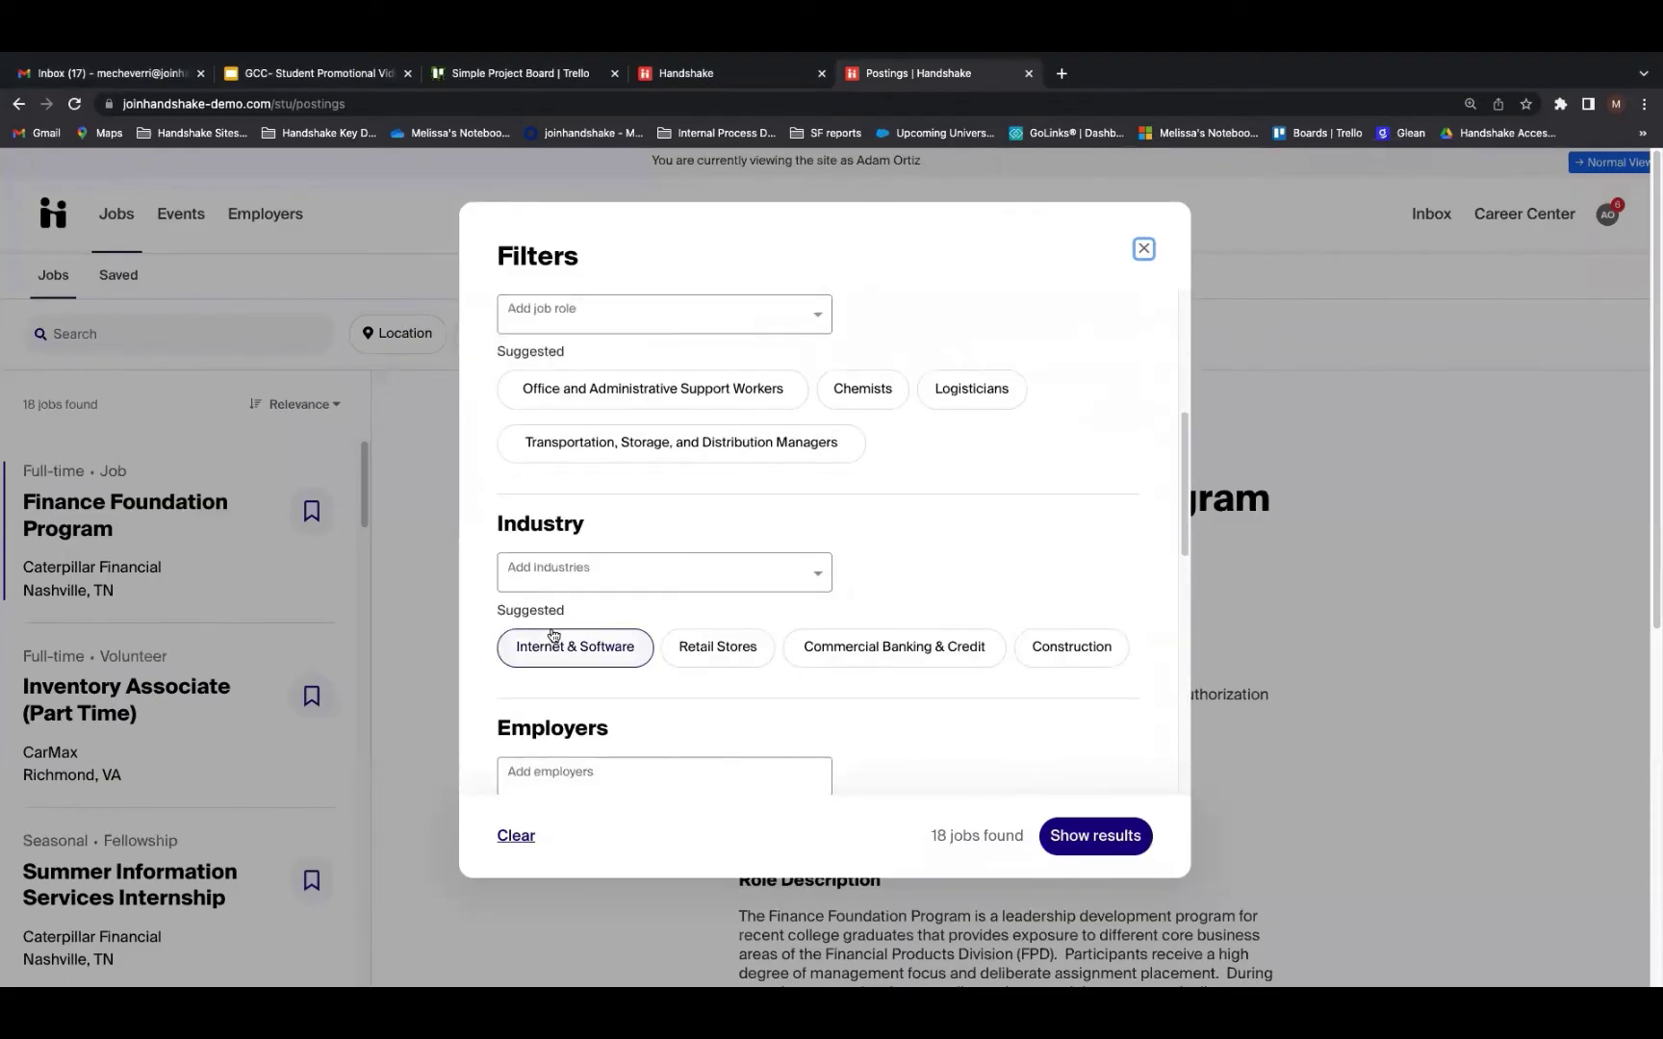
{"action": "left_click", "coordinate": [628, 317]}
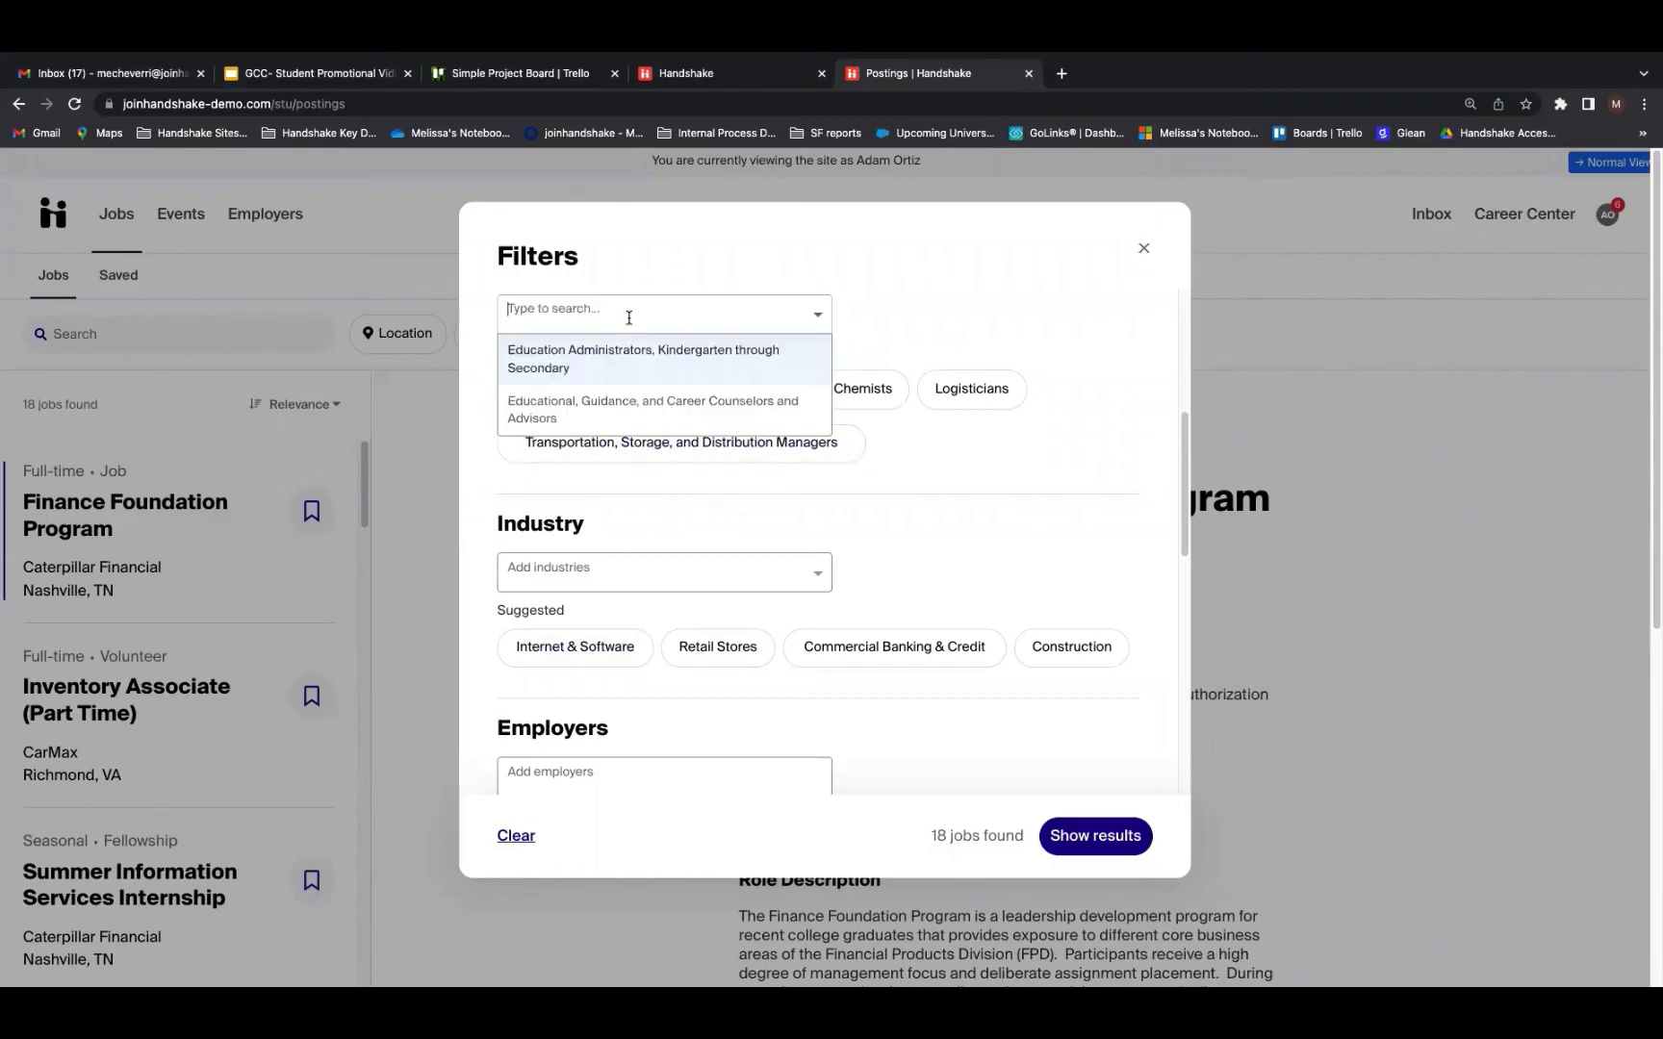
{"action": "type", "text": "IT"}
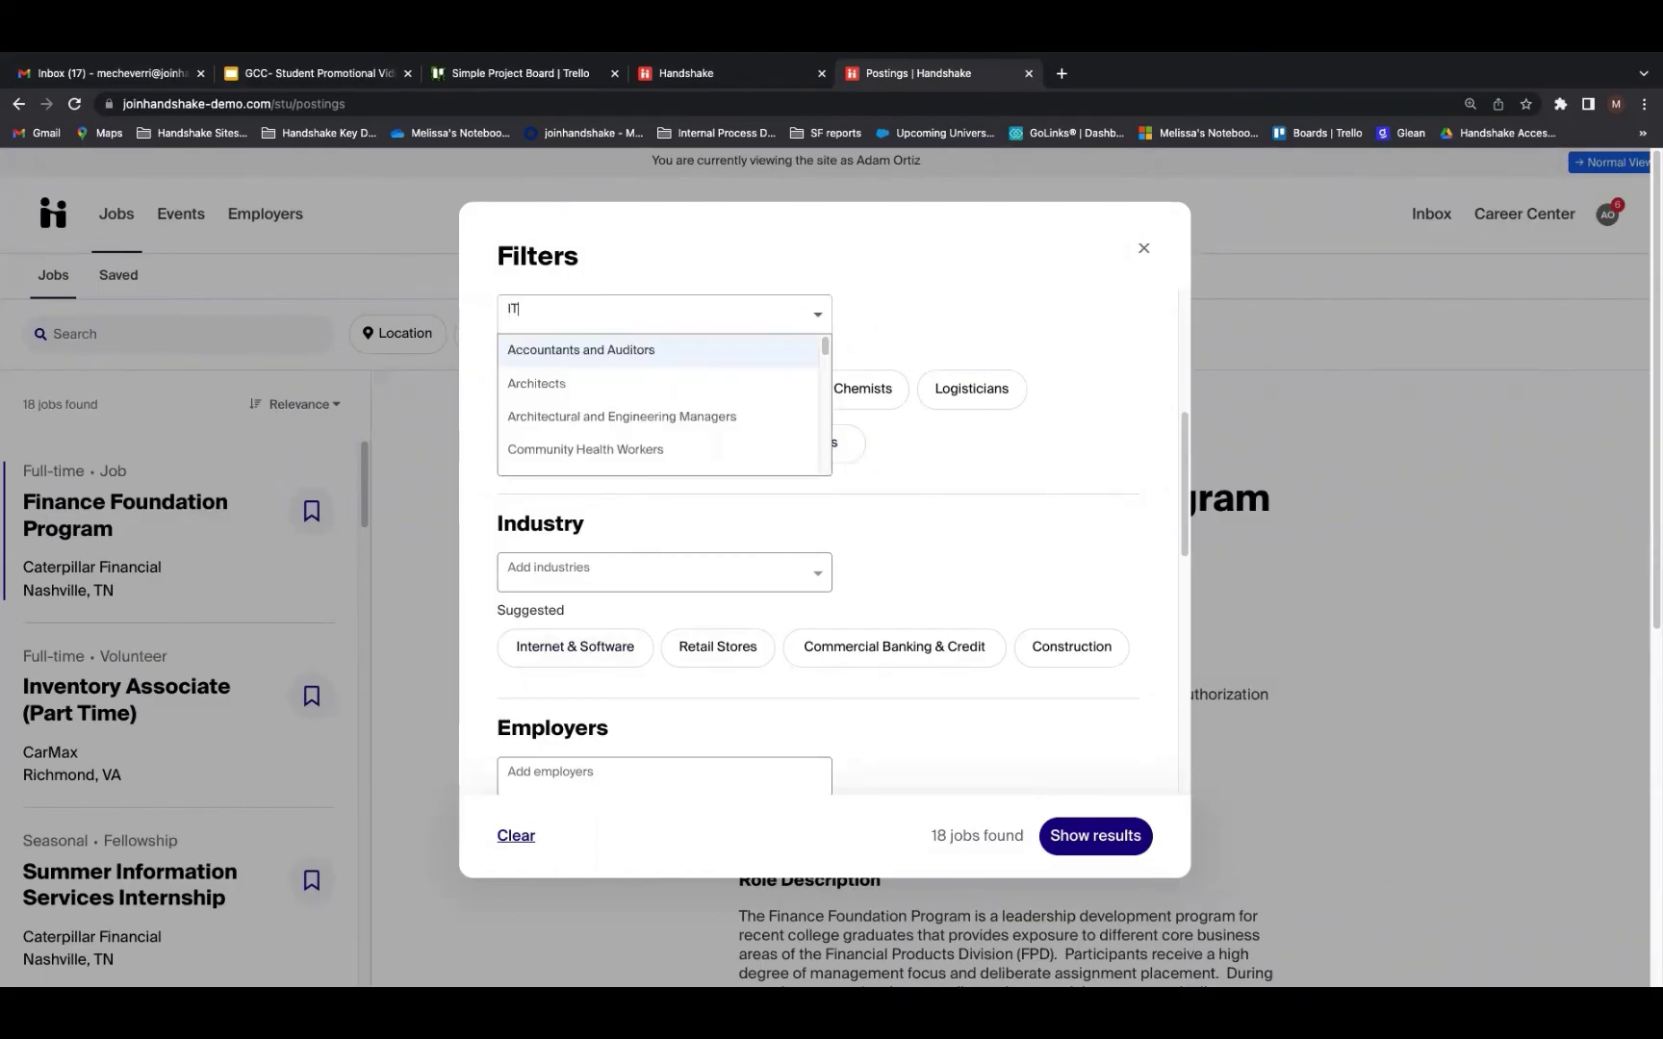
{"action": "scroll", "coordinate": [635, 438], "scroll_direction": "down", "scroll_amount": 10}
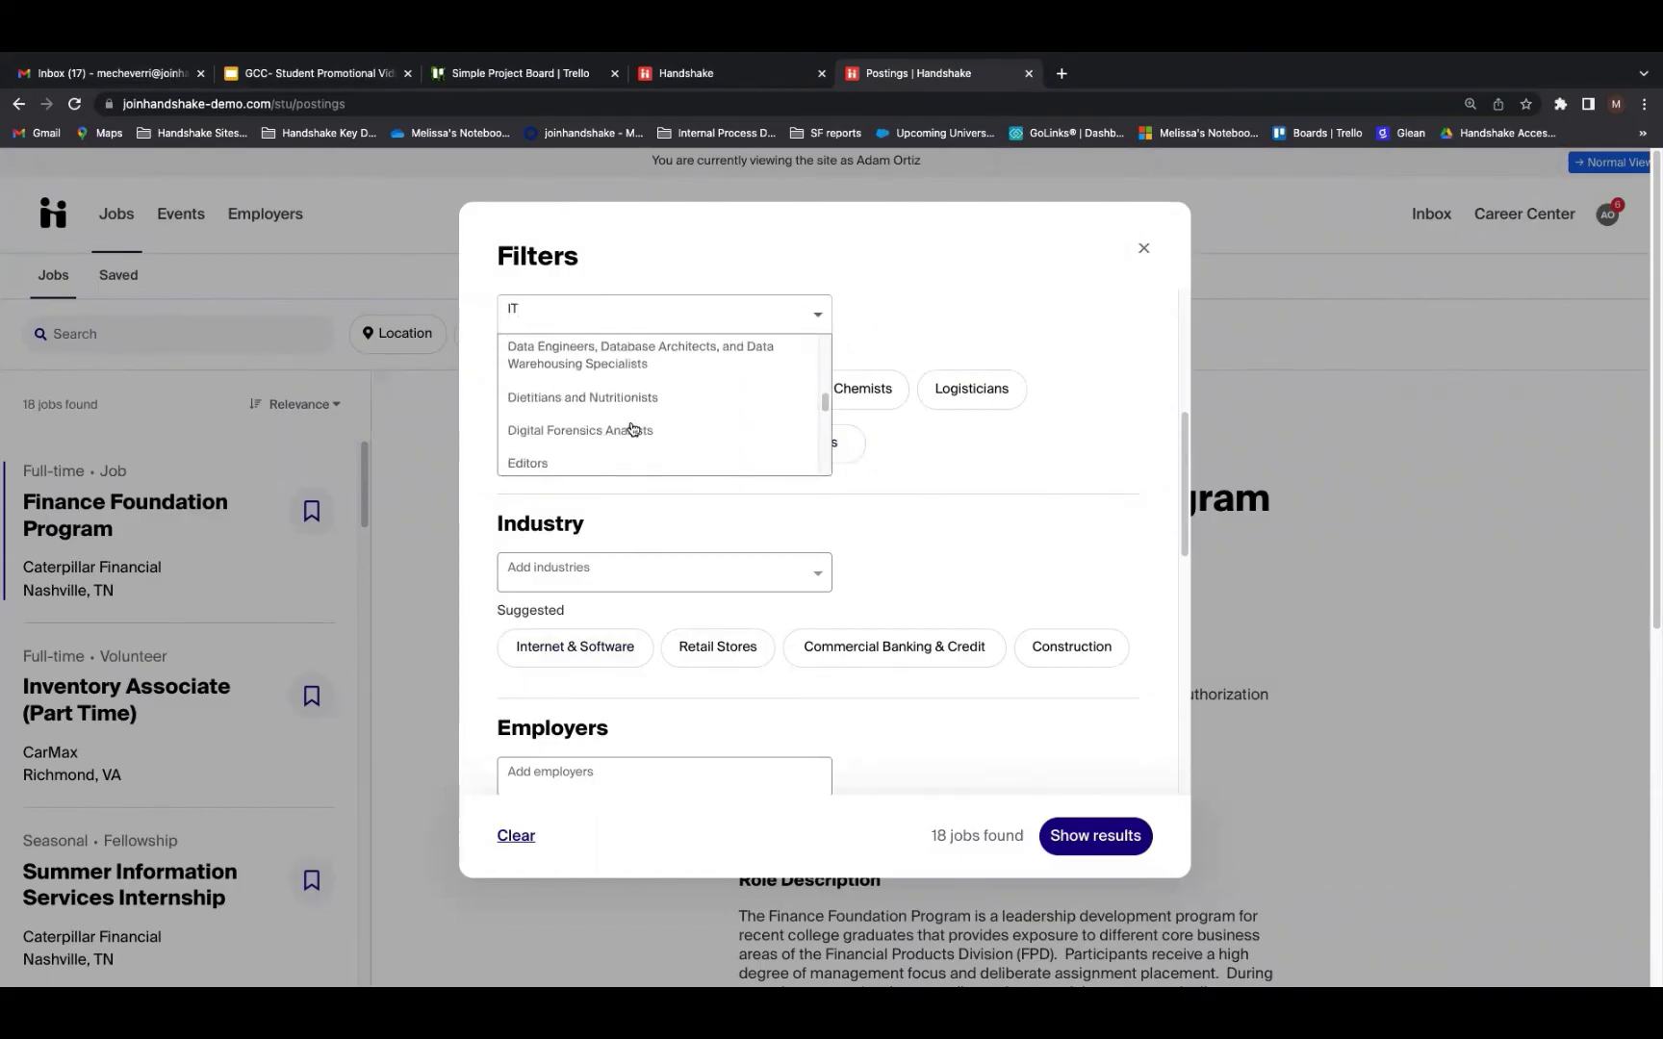
{"action": "left_click", "coordinate": [640, 444]}
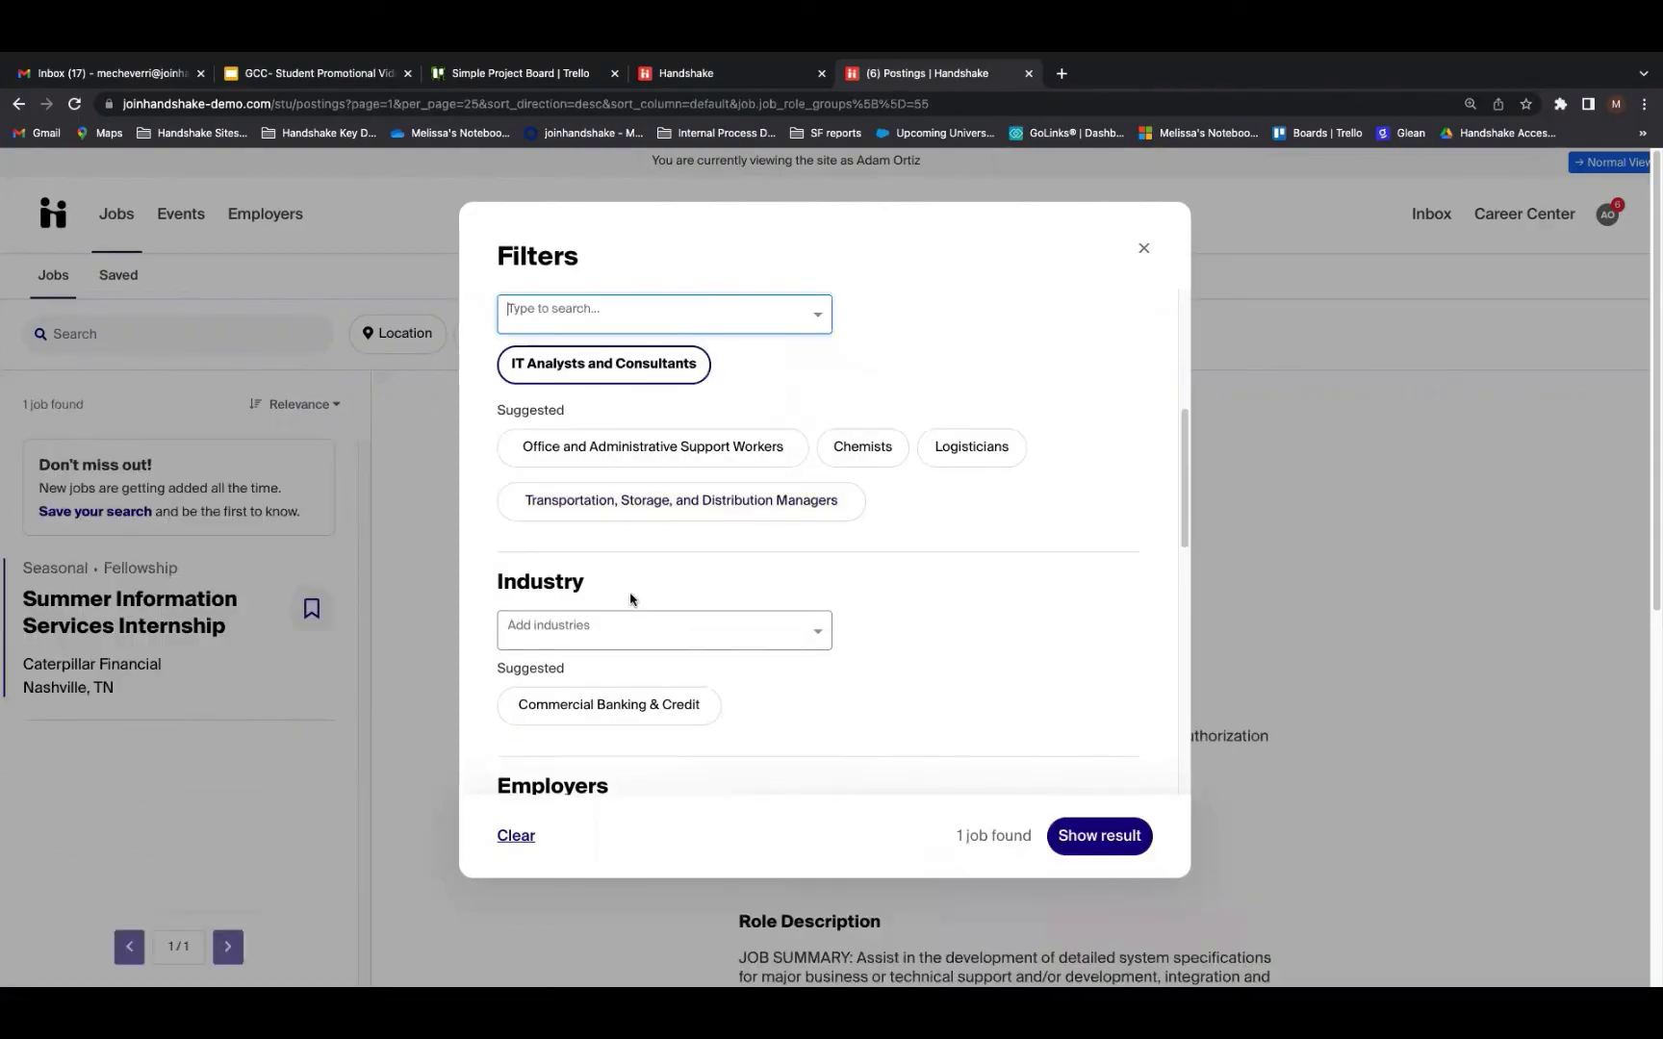
{"action": "left_click", "coordinate": [1099, 835]}
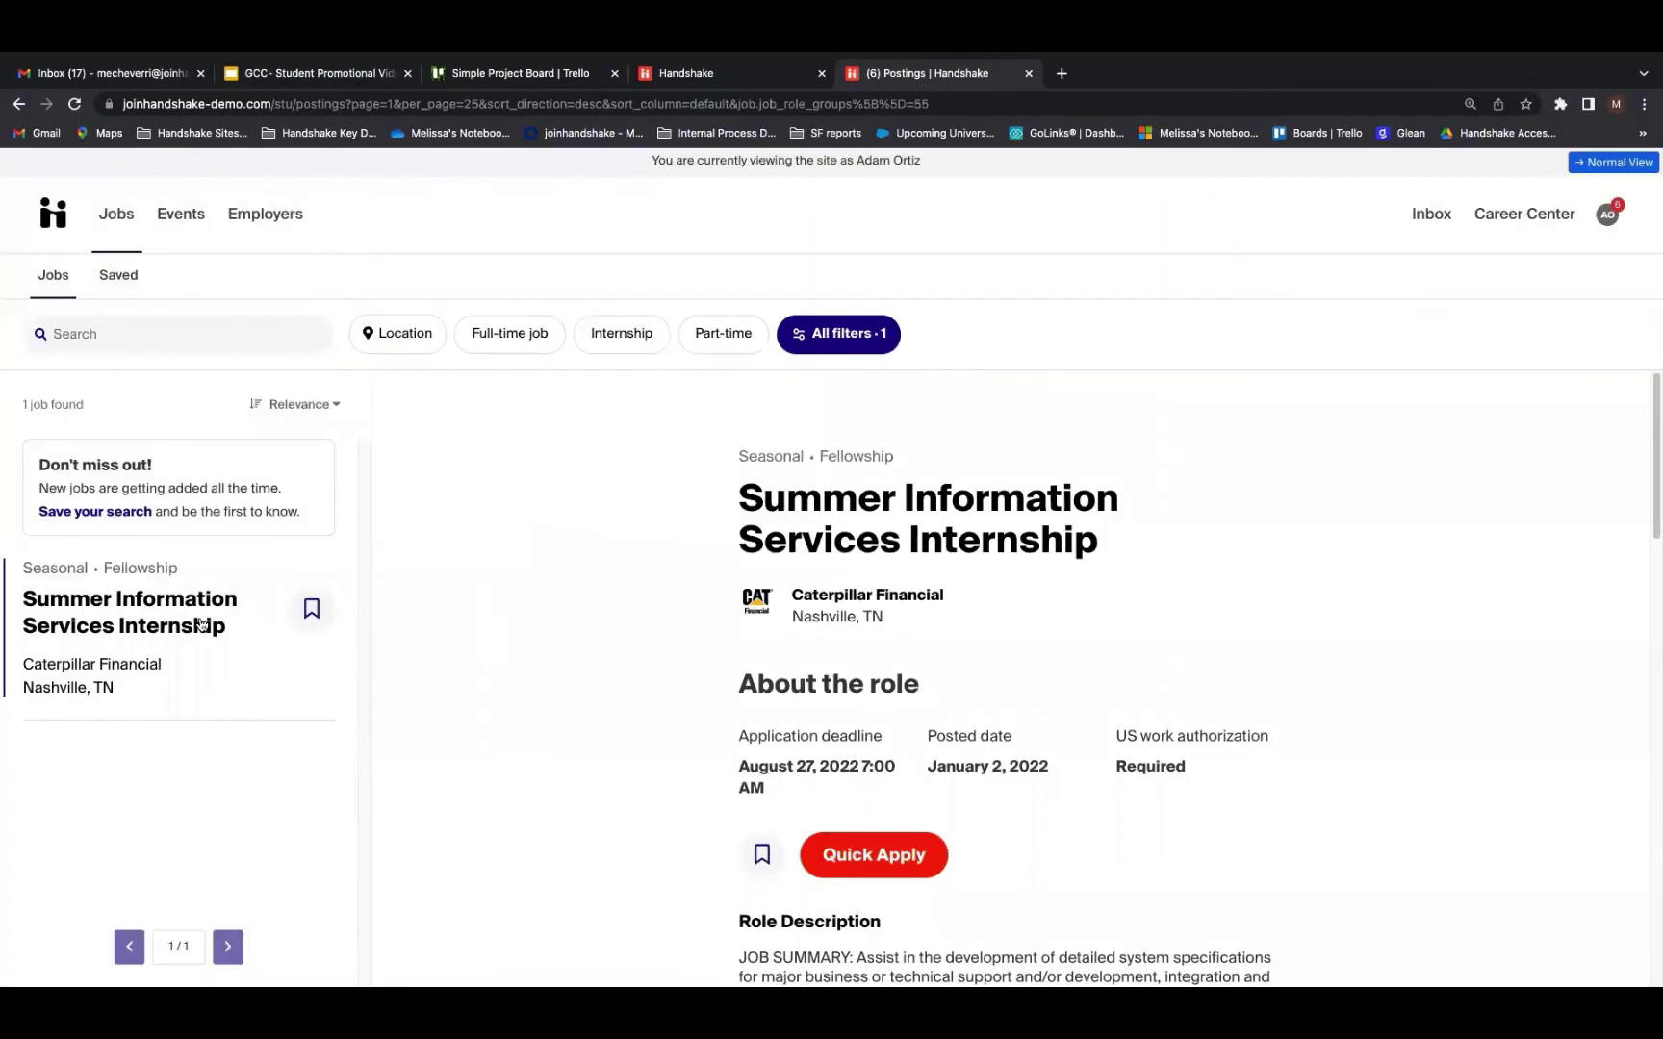
Quick Apply to the internship, answering Yes to work authorization and No to visa sponsorship.
{"action": "scroll", "coordinate": [852, 782], "scroll_direction": "down", "scroll_amount": 1}
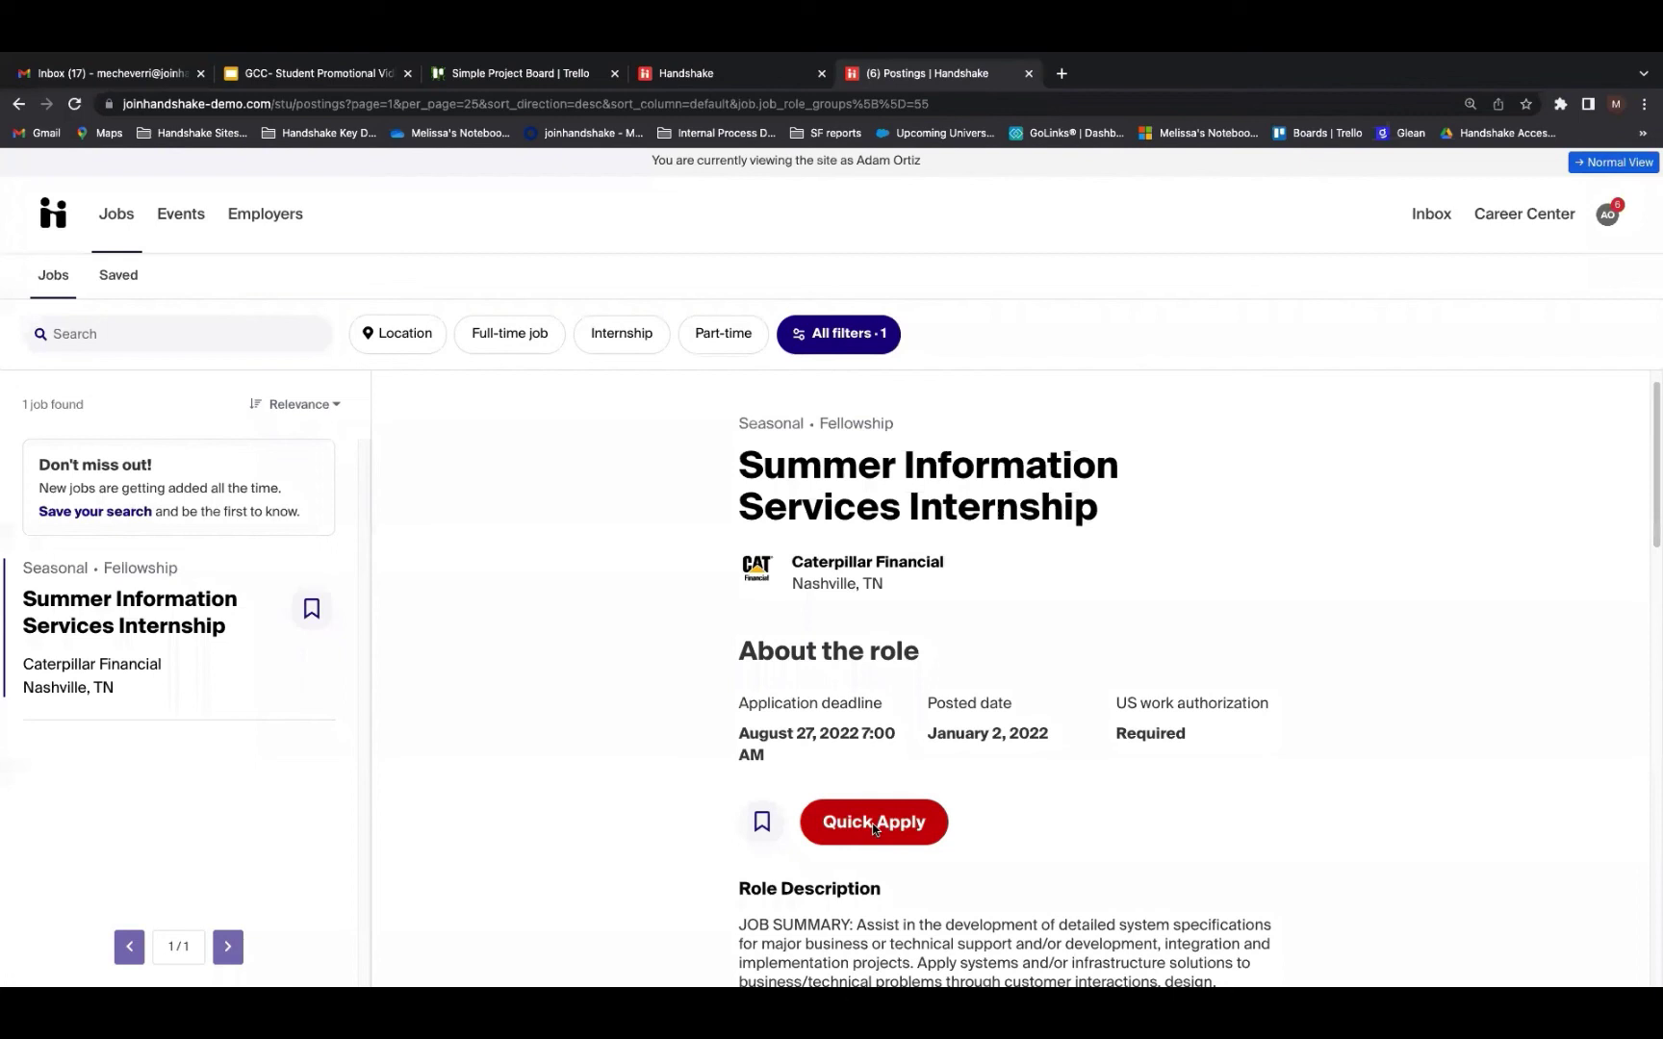
{"action": "left_click", "coordinate": [866, 818]}
{"action": "left_click", "coordinate": [573, 440]}
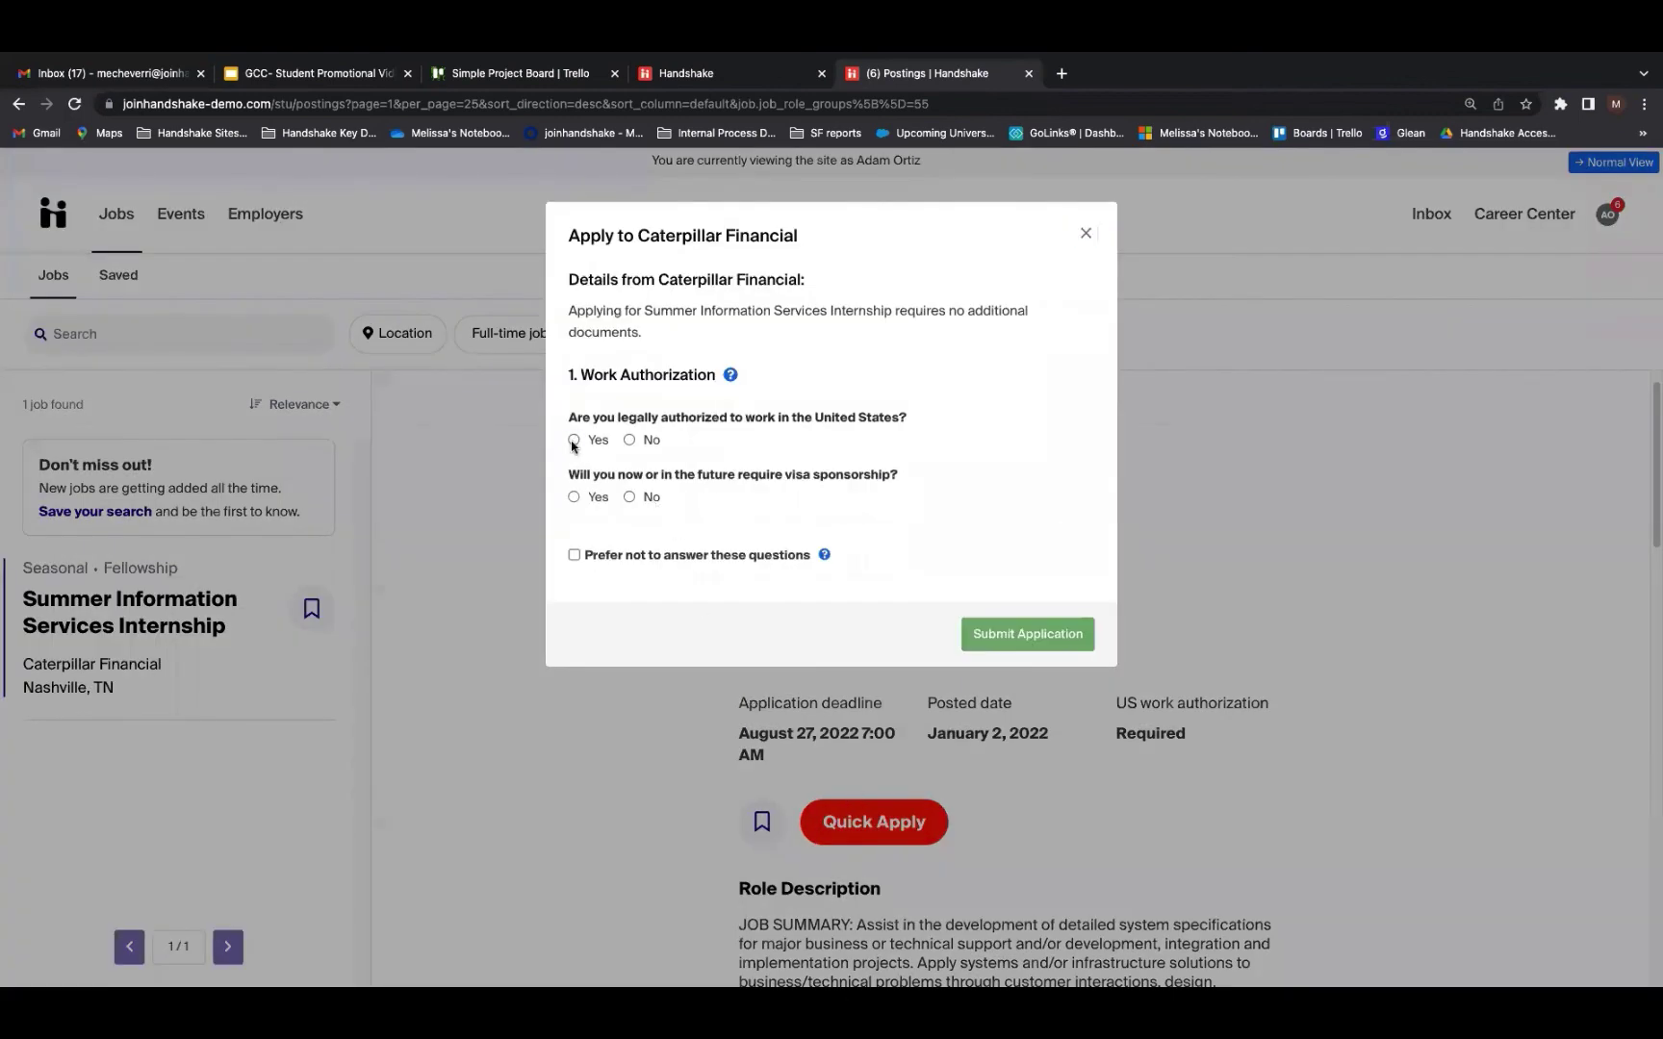
{"action": "left_click", "coordinate": [629, 496]}
{"action": "left_click", "coordinate": [1042, 637]}
{"action": "scroll", "coordinate": [962, 681], "scroll_direction": "down", "scroll_amount": 5}
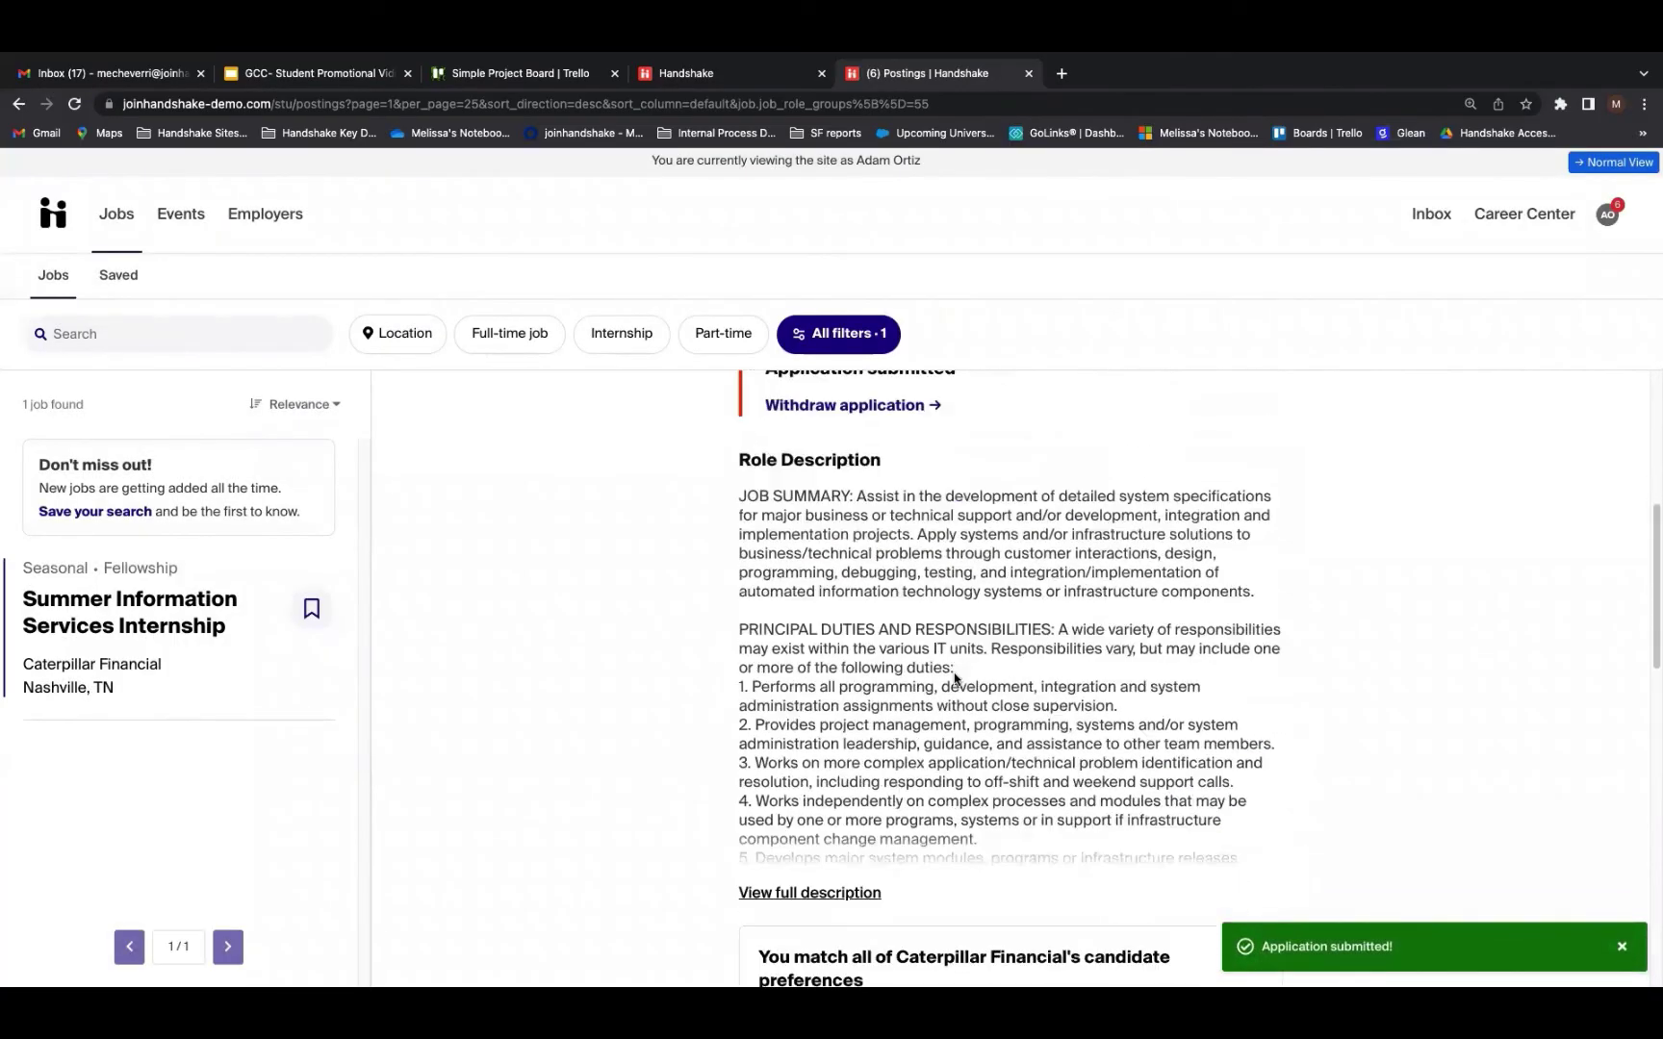